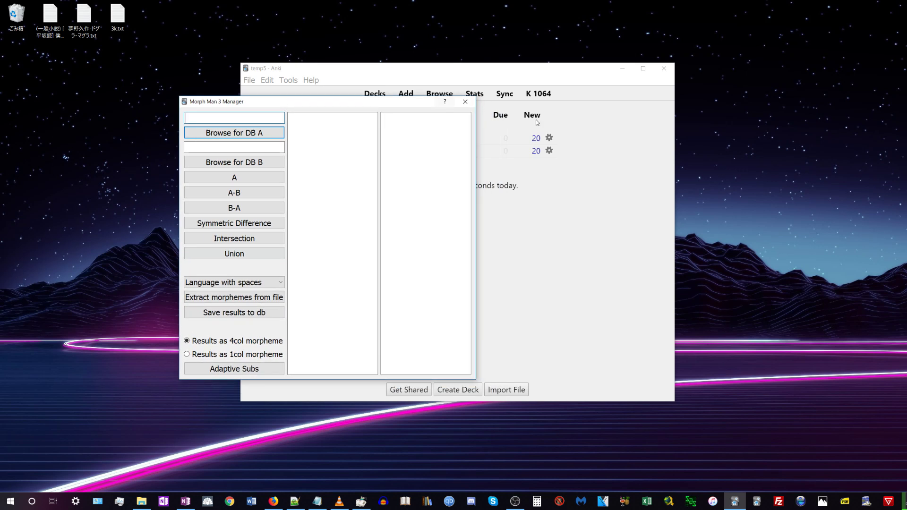
Widen the Morph Man 3 Manager window and reposition it slightly higher on the desktop.
left_click_drag(476, 160, 719, 163)
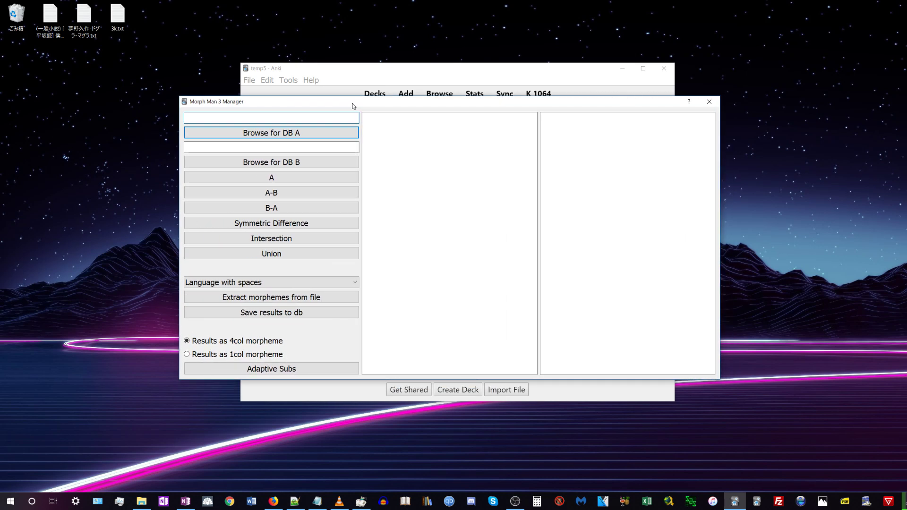
mouse_move(353, 103)
left_mouse_down()
mouse_move(359, 96)
mouse_move(356, 109)
left_mouse_up()
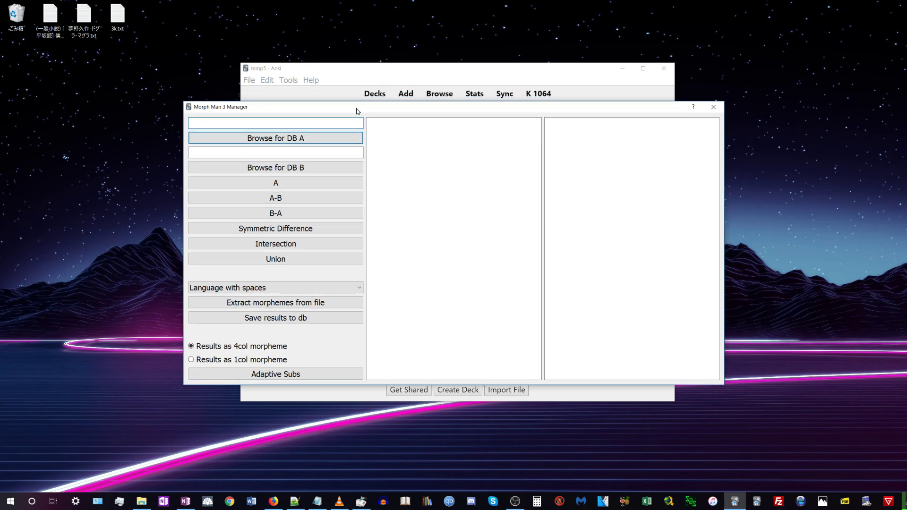
left_click_drag(357, 111, 359, 105)
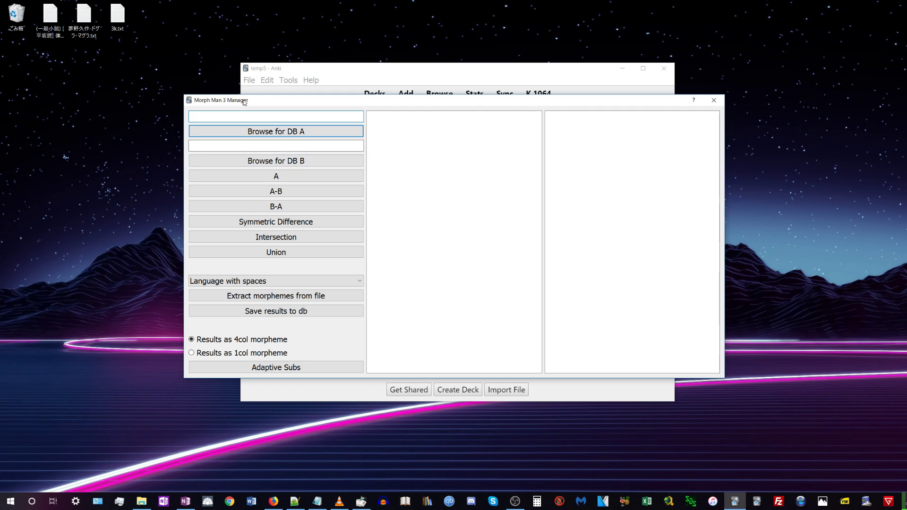
left_click_drag(245, 102, 241, 95)
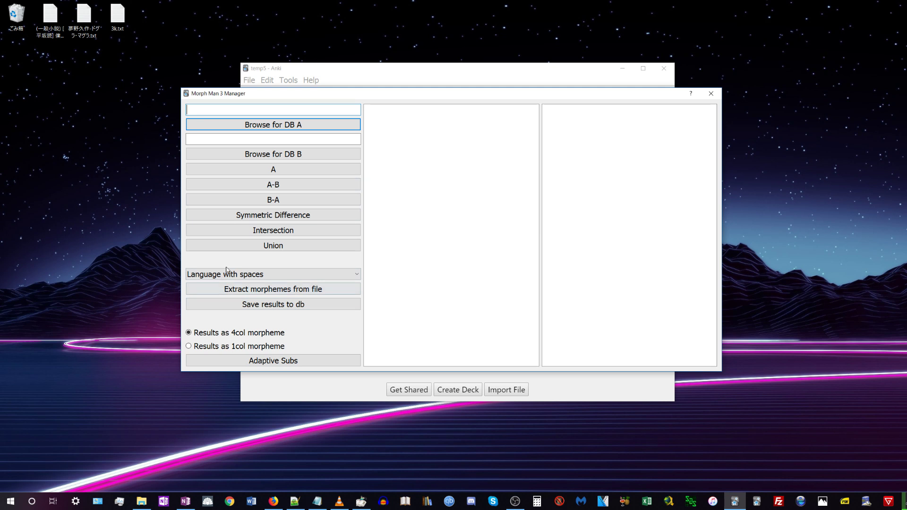
Open the novel text file 僕は友達が少ない 第01巻 from the desktop, skim its contents and close it.
left_click(48, 21)
double_click(48, 29)
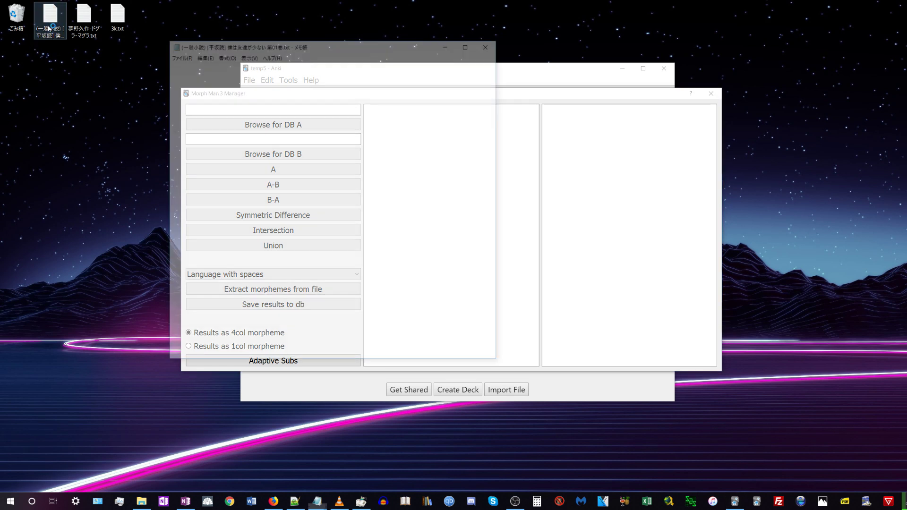
scroll(278, 114, "down", 10)
scroll(278, 114, "down", 20)
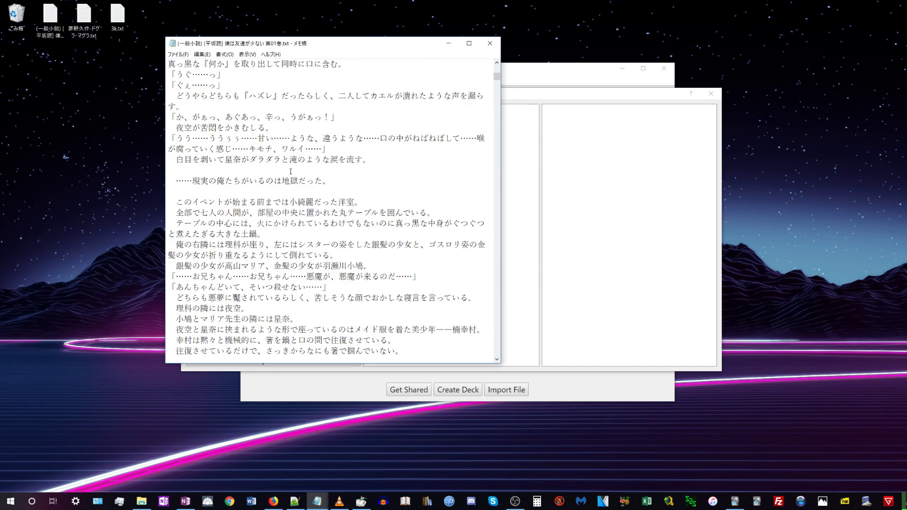
scroll(328, 163, "down", 10)
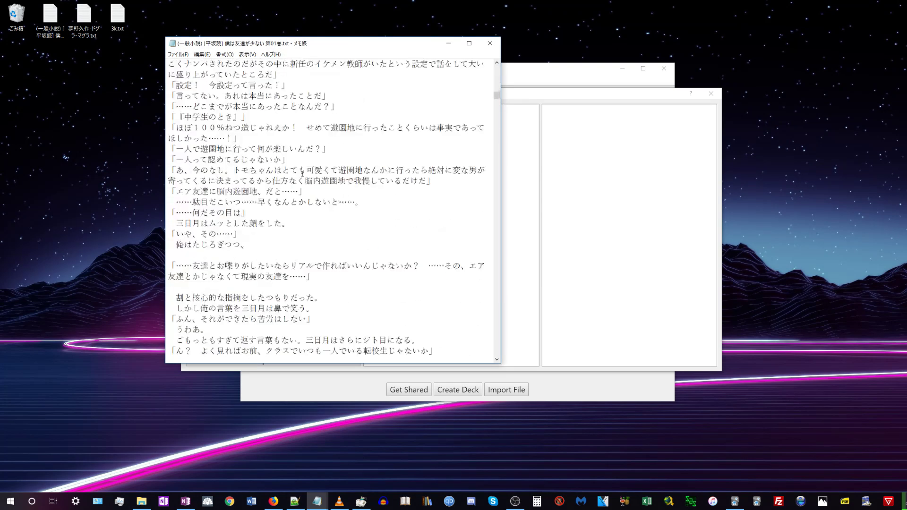
left_click(491, 43)
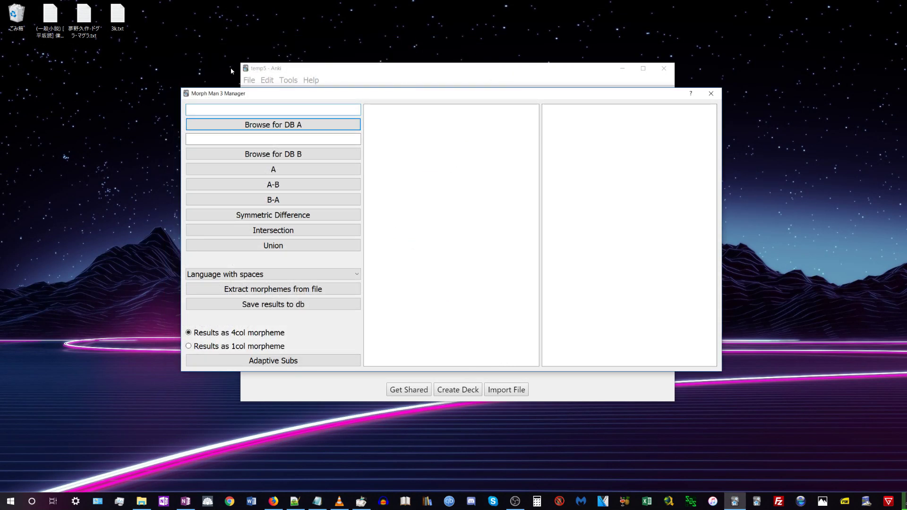
left_click(49, 32)
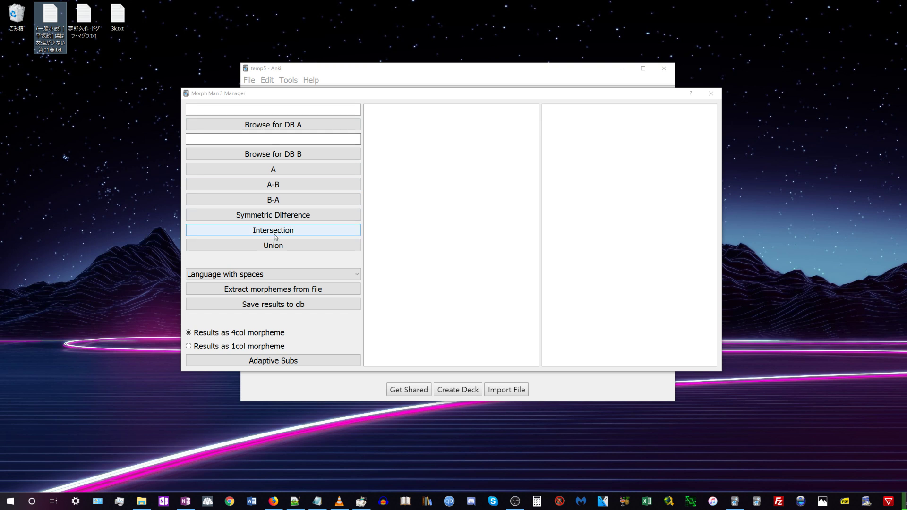
Set the language for morpheme extraction to Japanese.
left_click(261, 277)
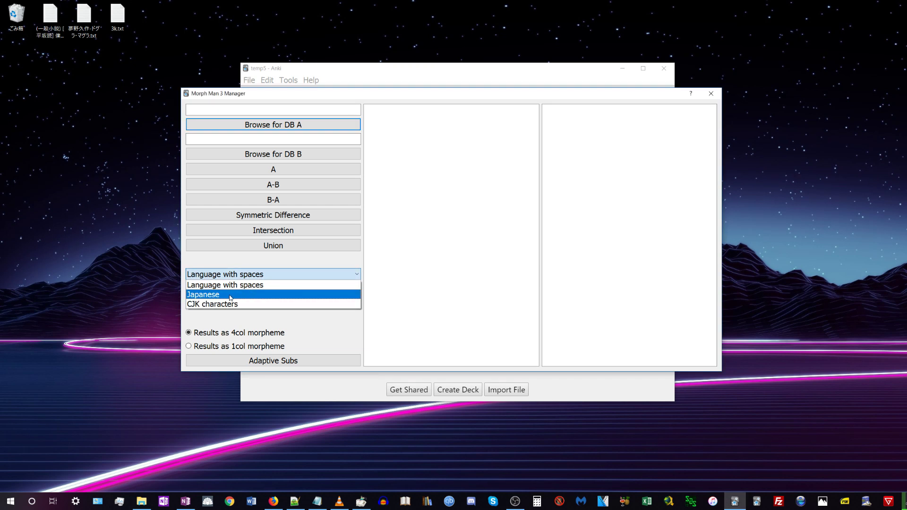
left_click(230, 295)
Try to extract morphemes from the original 僕は友達が少ない 第01巻 text file on the desktop into textFile.db.
left_click(274, 290)
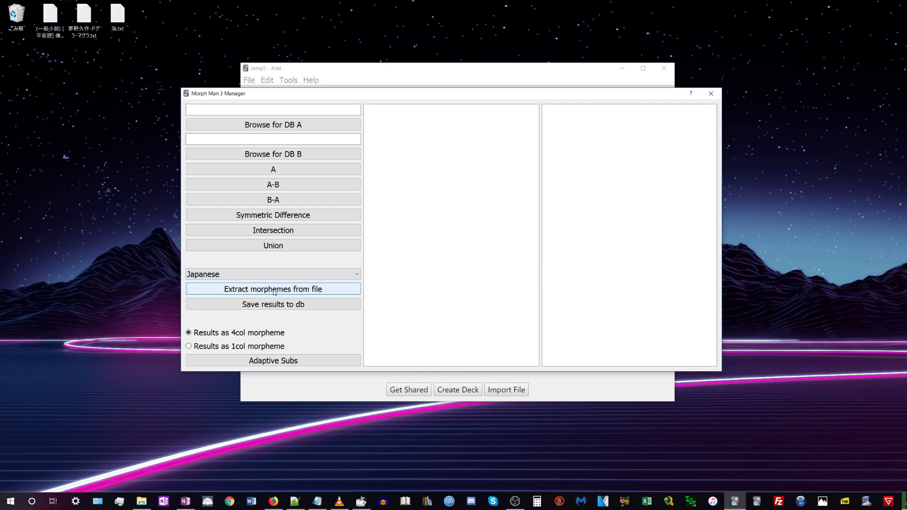
left_click(216, 163)
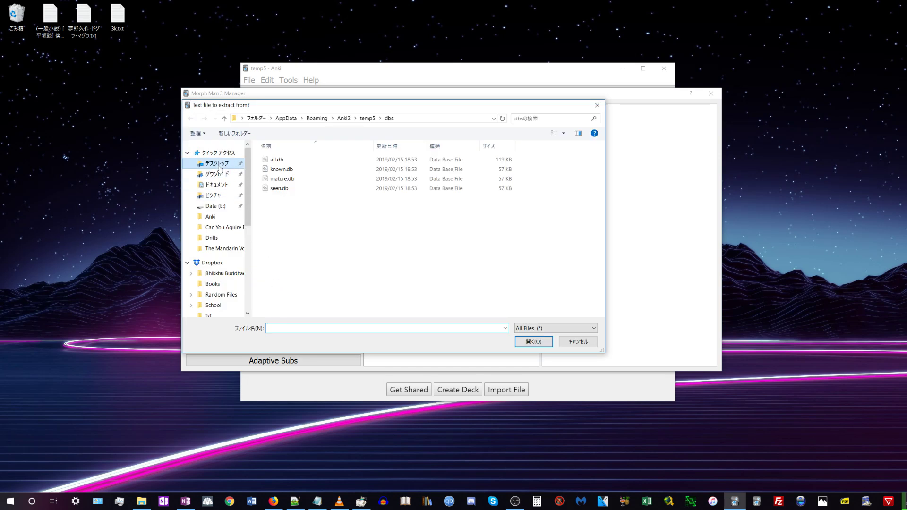
left_click(331, 228)
double_click(331, 228)
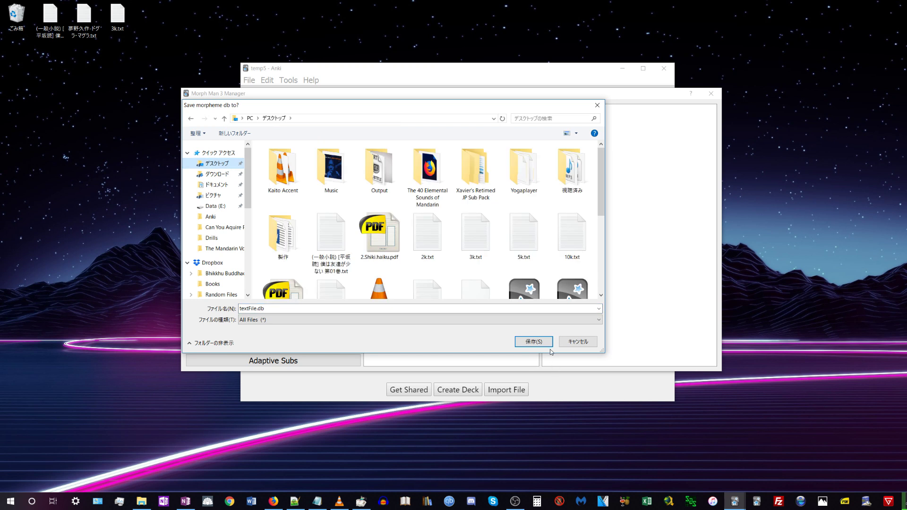
left_click(534, 342)
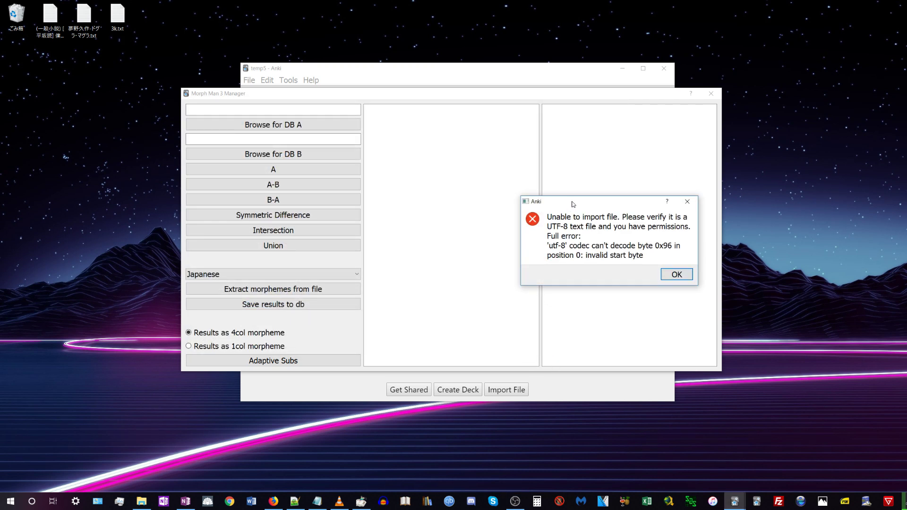
left_click_drag(573, 204, 461, 199)
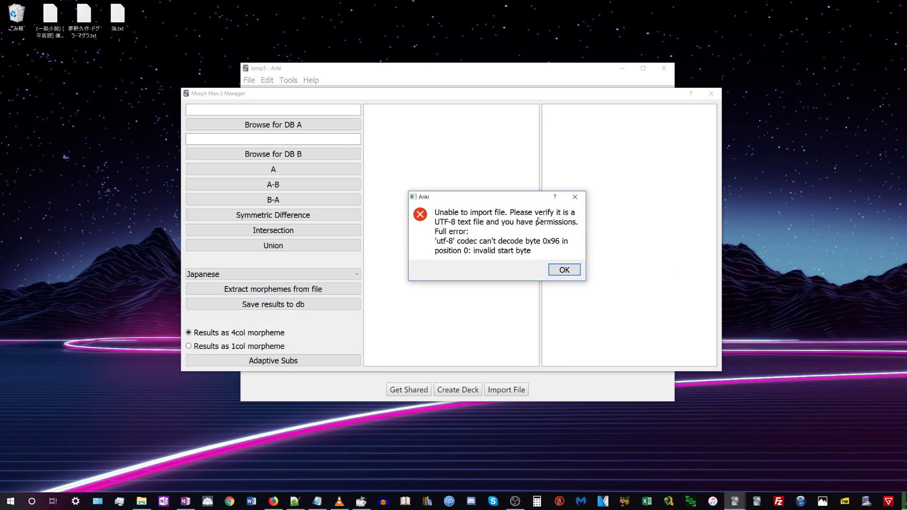
left_click(564, 270)
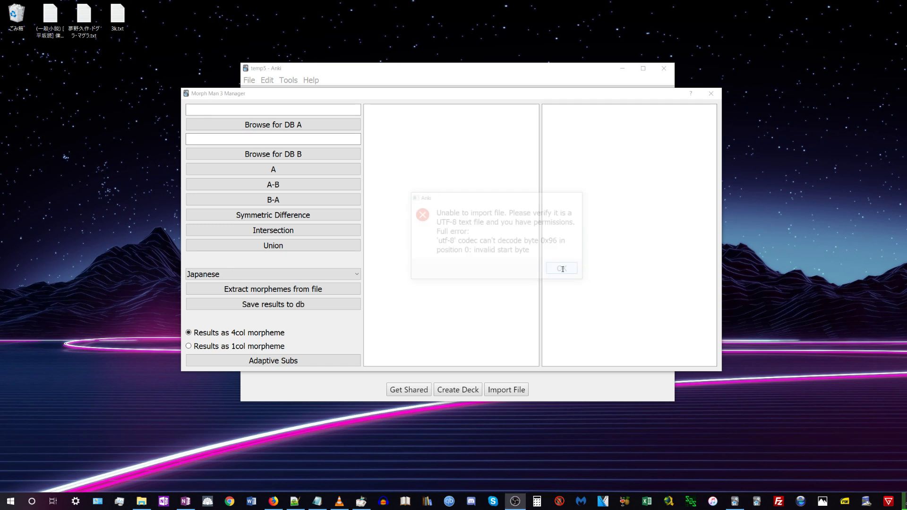
Open the original novel text file and choose UTF-8 as the encoding for a saved copy.
left_click(44, 30)
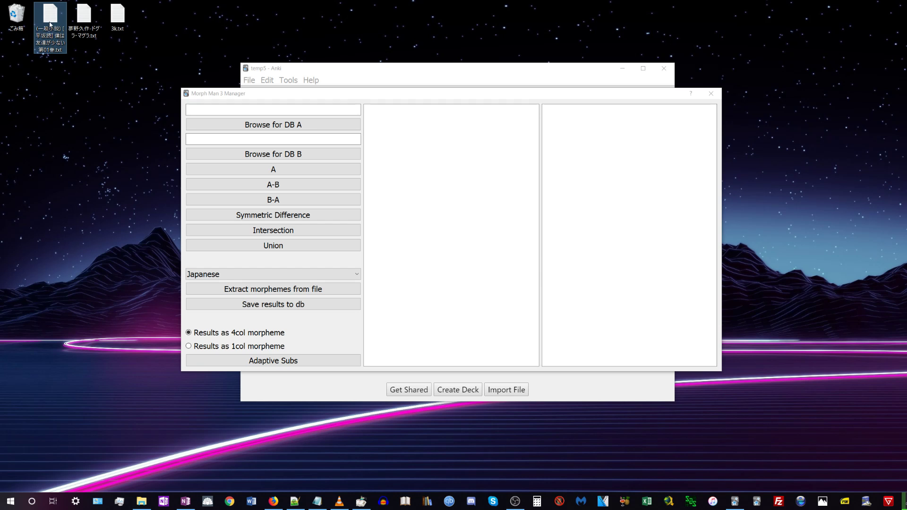
double_click(50, 22)
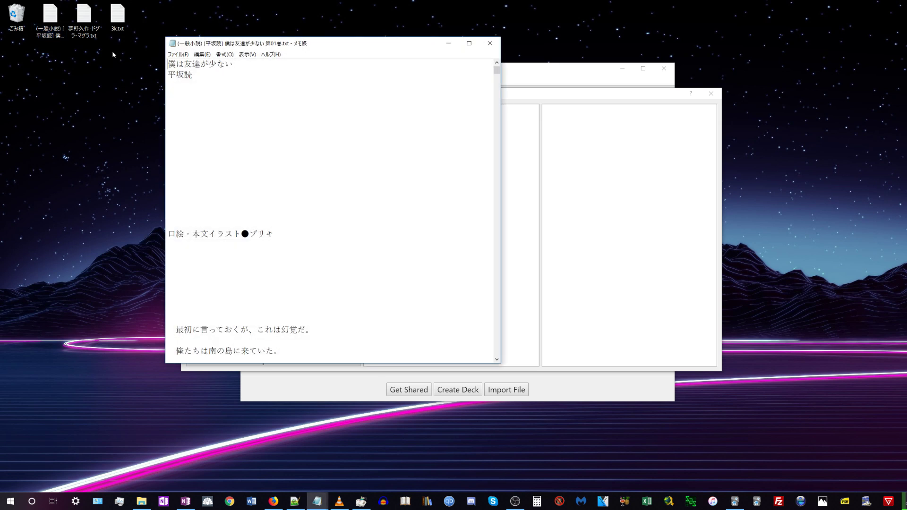
left_click(178, 55)
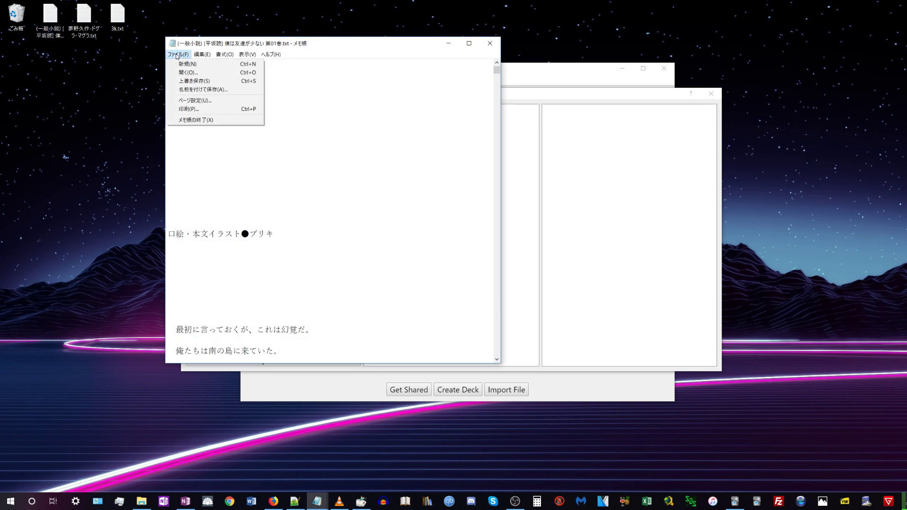
left_click(194, 88)
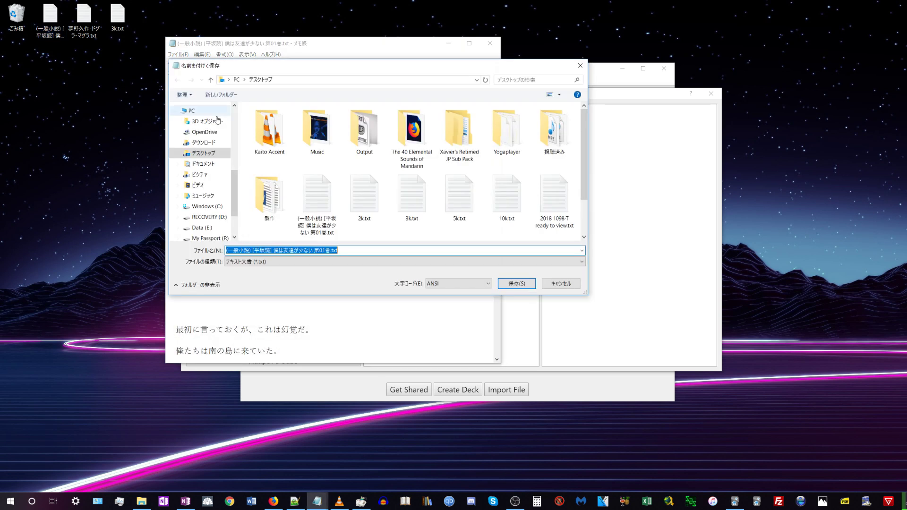
left_click(437, 284)
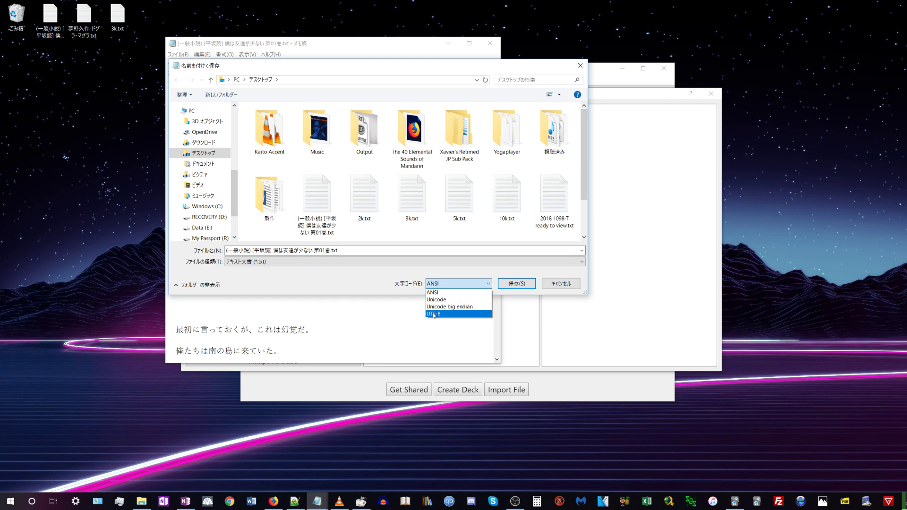
left_click(439, 315)
Save the copy to the desktop as 僕は友達が少ない 第01巻.txt, place its icon beneath the original and close the document.
left_click(320, 250)
left_click(320, 250)
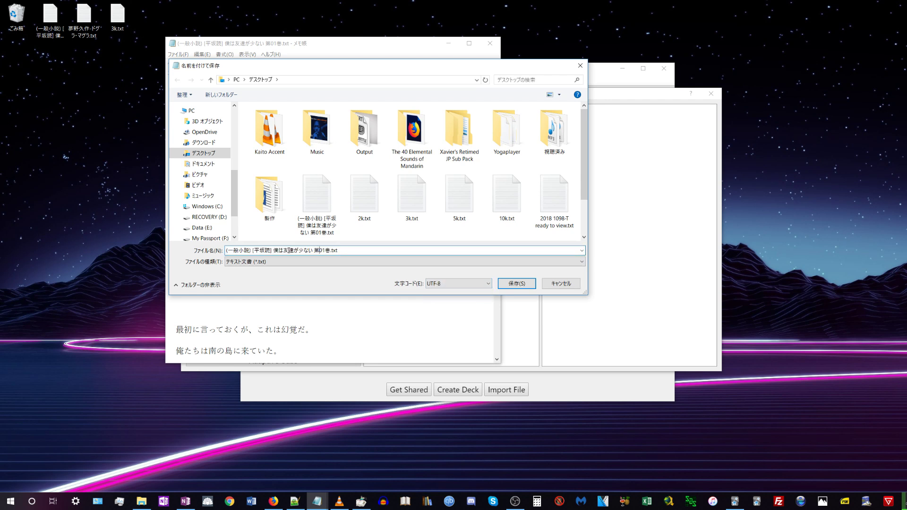
left_click_drag(274, 250, 226, 251)
key("BackSpace")
key("Return")
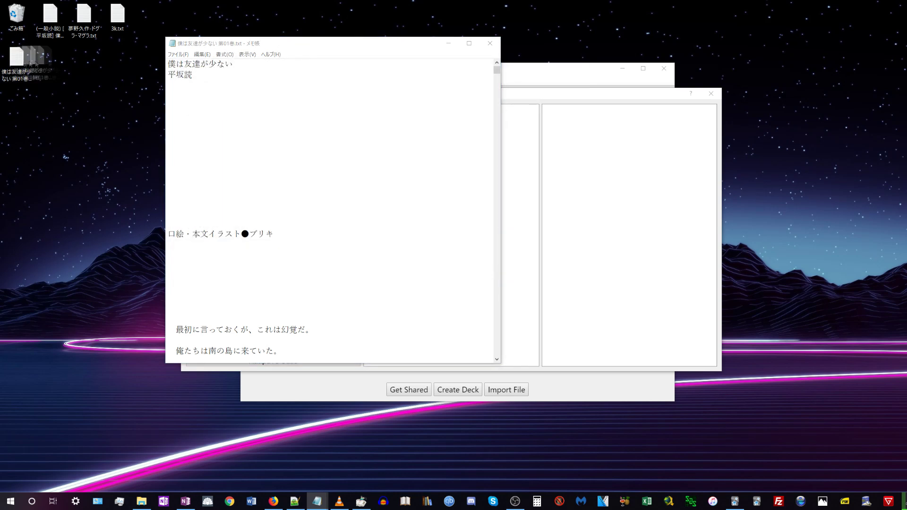
left_click_drag(18, 62, 51, 63)
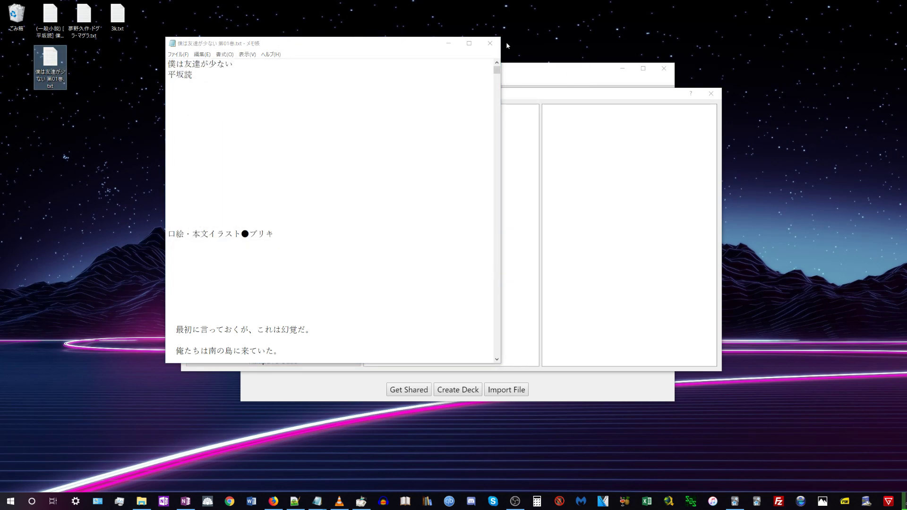
left_click(490, 43)
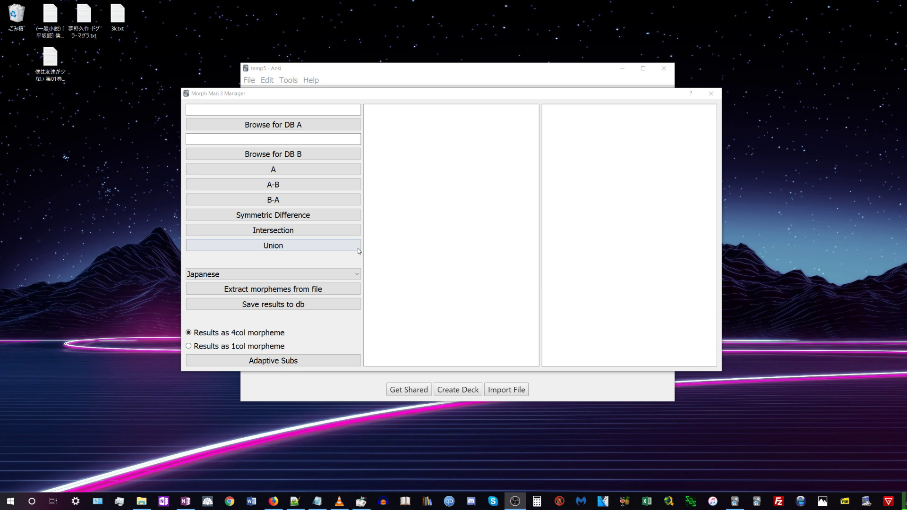
Extract morphemes from the UTF-8 file 僕は友達が少ない 第01巻.txt and save them to the desktop as textFile.db.
left_click(255, 293)
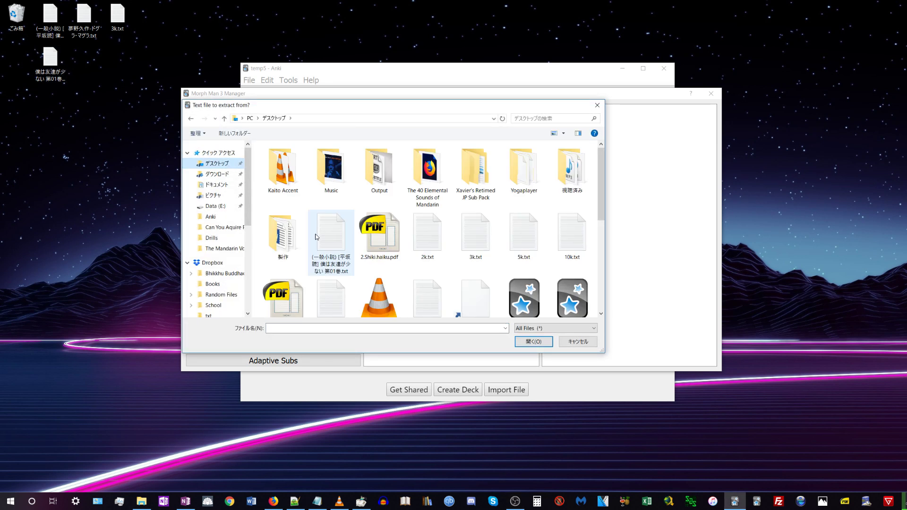
scroll(399, 278, "down", 10)
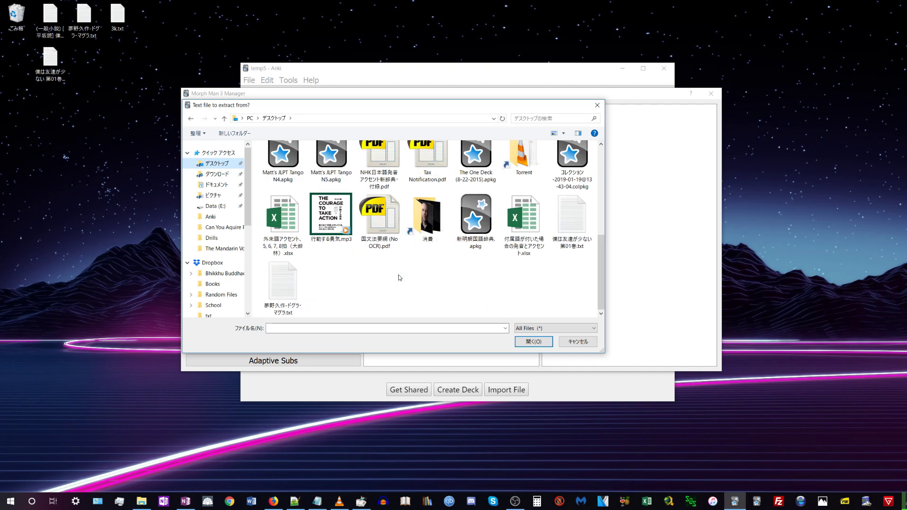
left_click(579, 222)
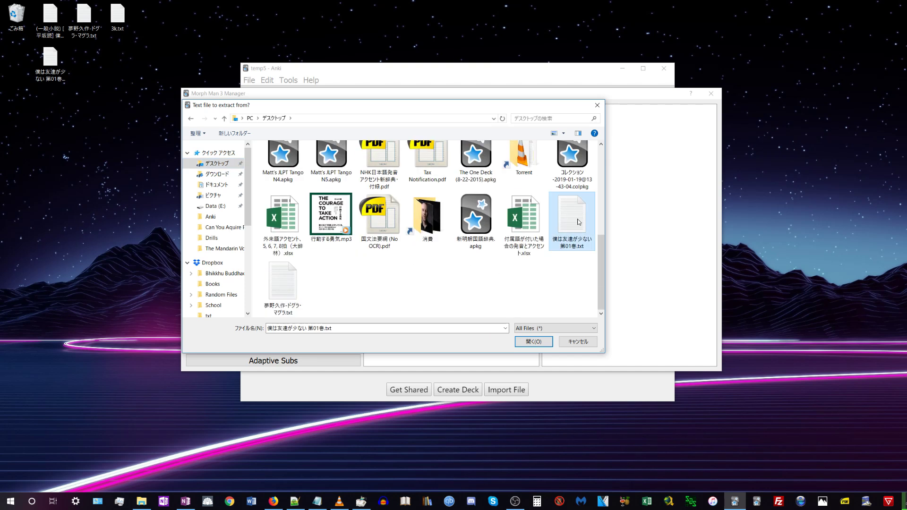
double_click(579, 222)
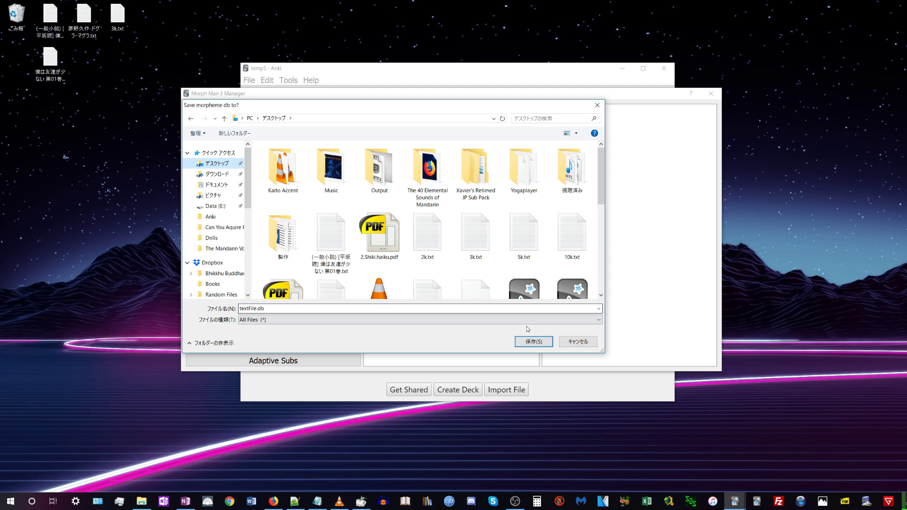
left_click(529, 340)
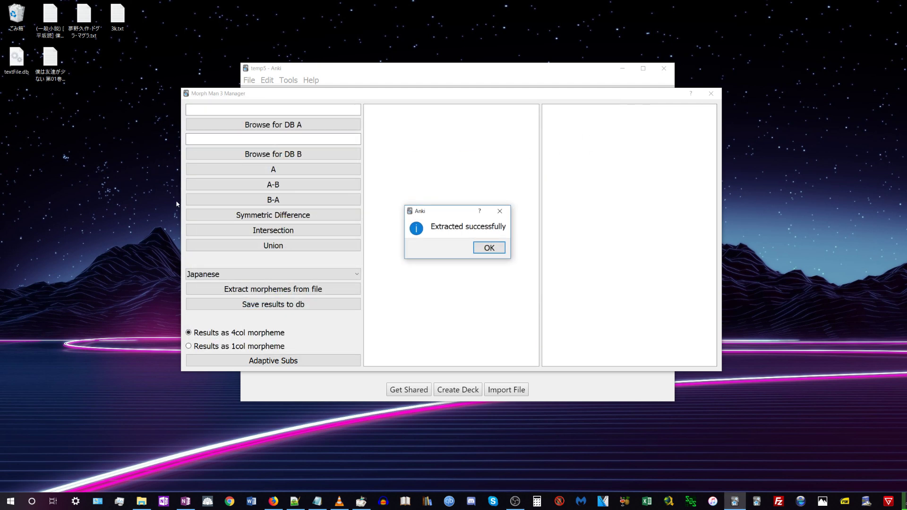
left_click(489, 247)
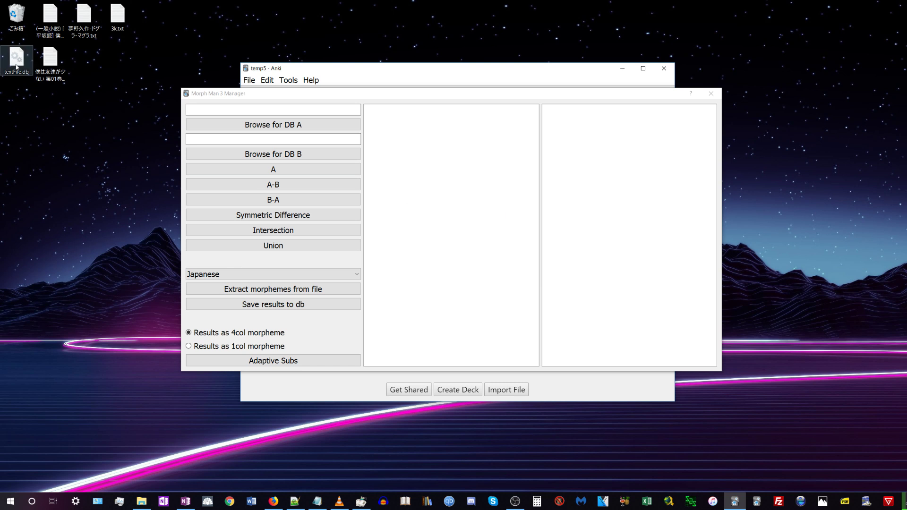
Move the textFile.db icon one row down on the desktop and select it.
left_click_drag(17, 67, 15, 104)
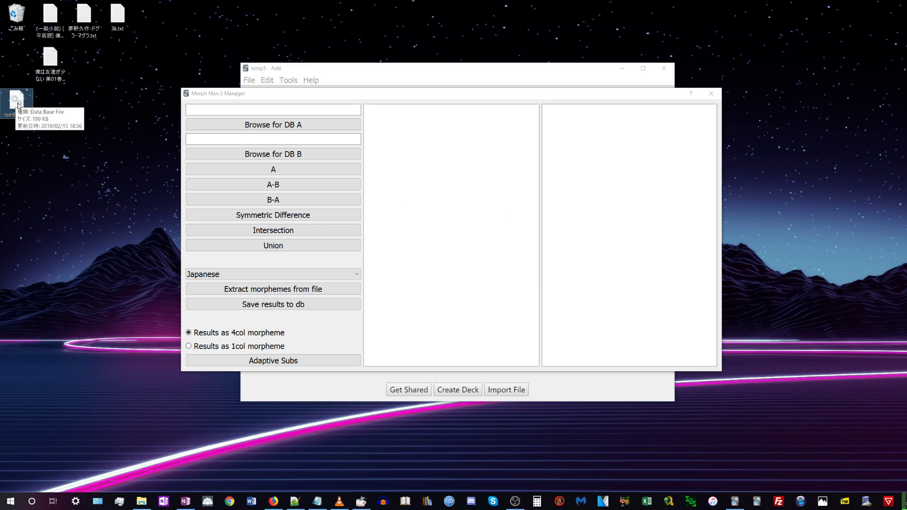
left_click(46, 60)
left_click(18, 104)
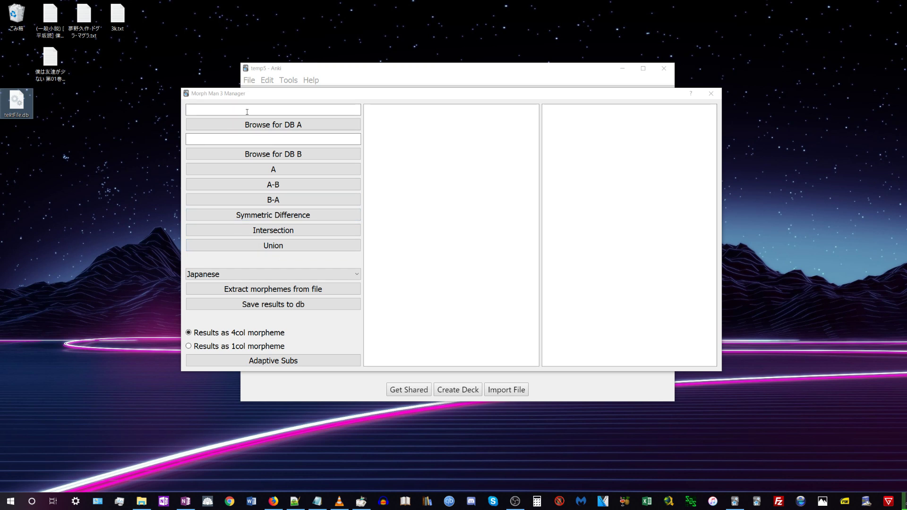
Load textFile.db from the desktop (デスクトップ) as DB A.
left_click(279, 126)
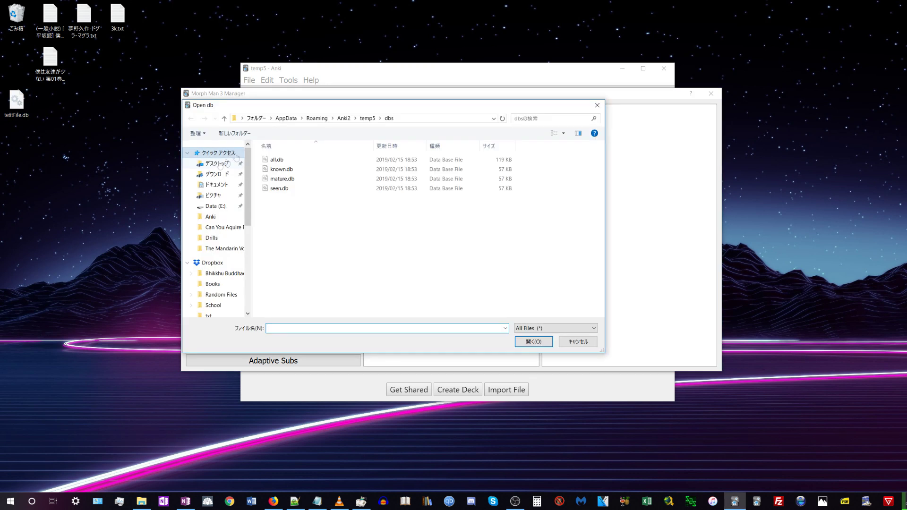
left_click(227, 163)
scroll(468, 210, "down", 3)
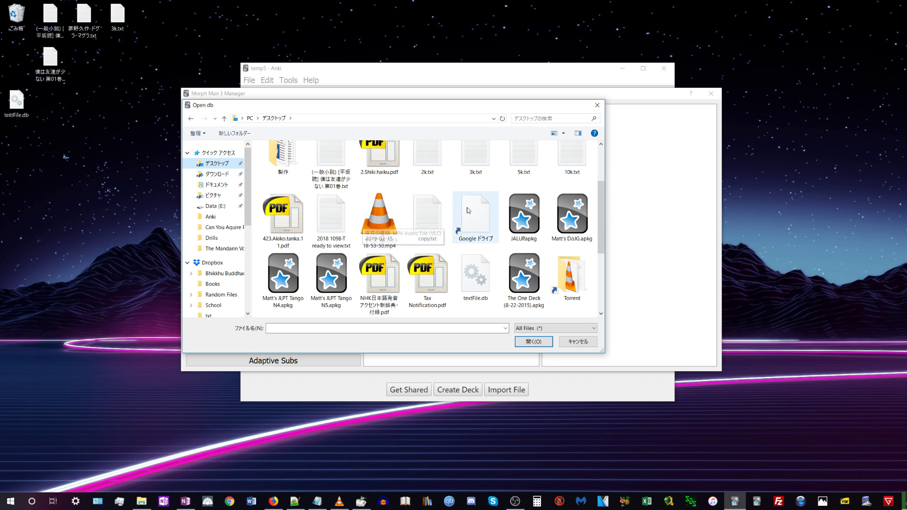
scroll(473, 212, "down", 2)
double_click(479, 215)
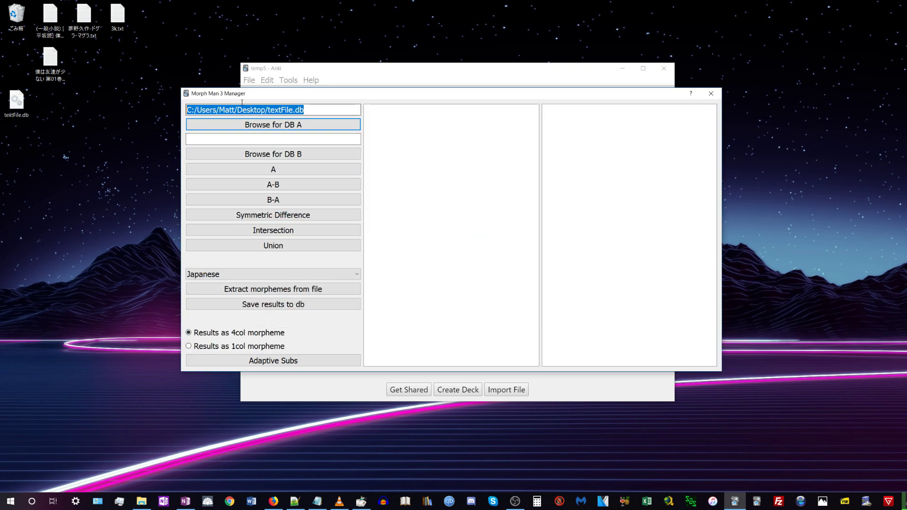
List DB A's morphemes, widen the Morph Man 3 Manager window slightly, and review the morpheme total and columns.
left_click(273, 170)
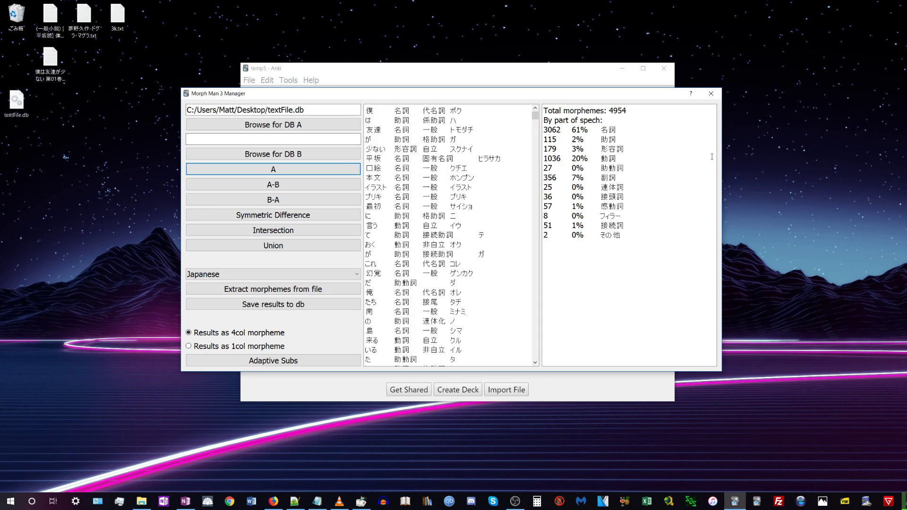
left_click_drag(722, 157, 765, 157)
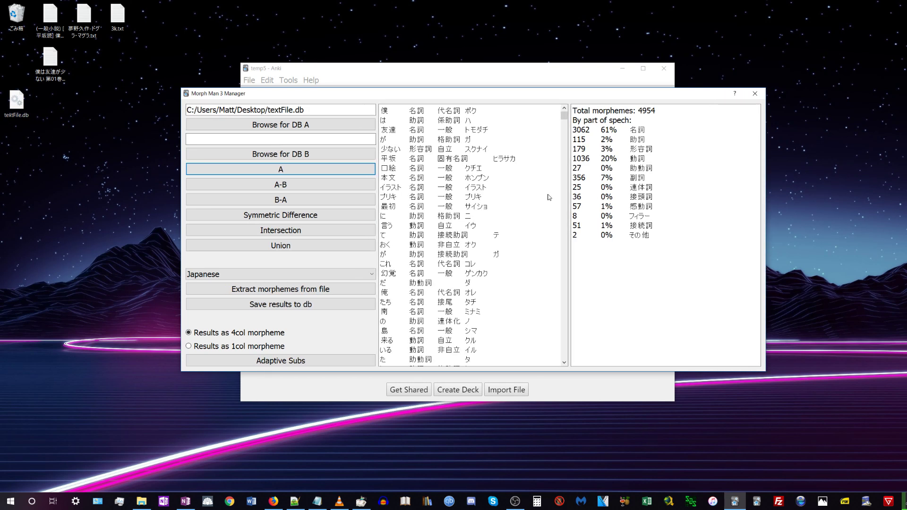
scroll(439, 198, "up", 10)
left_click_drag(666, 110, 639, 109)
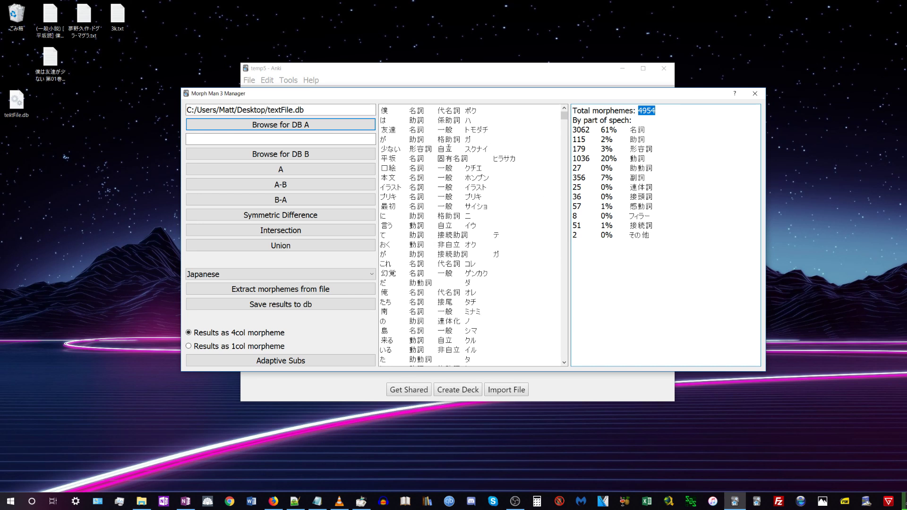
left_click_drag(403, 141, 450, 204)
left_click(450, 202)
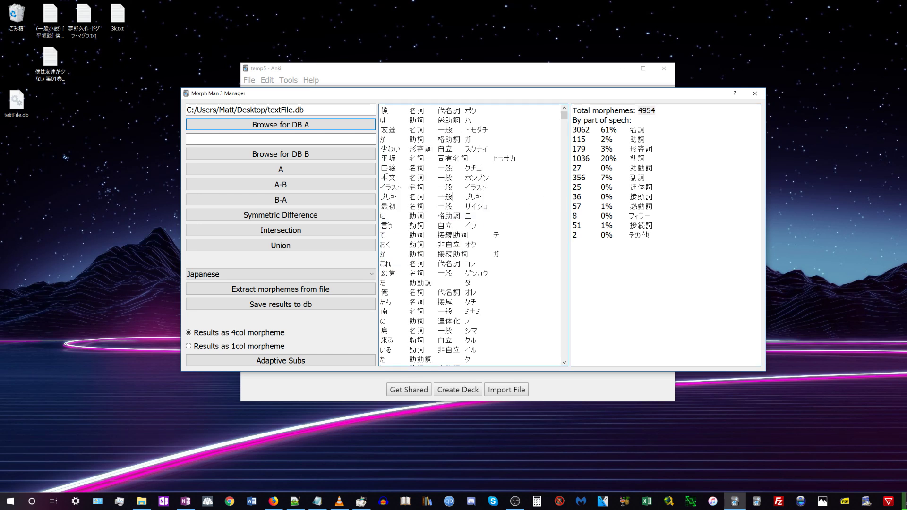
left_click_drag(412, 170, 511, 178)
Set the results format to 1col morpheme, list DB A again and look through the single-column list.
left_click(213, 348)
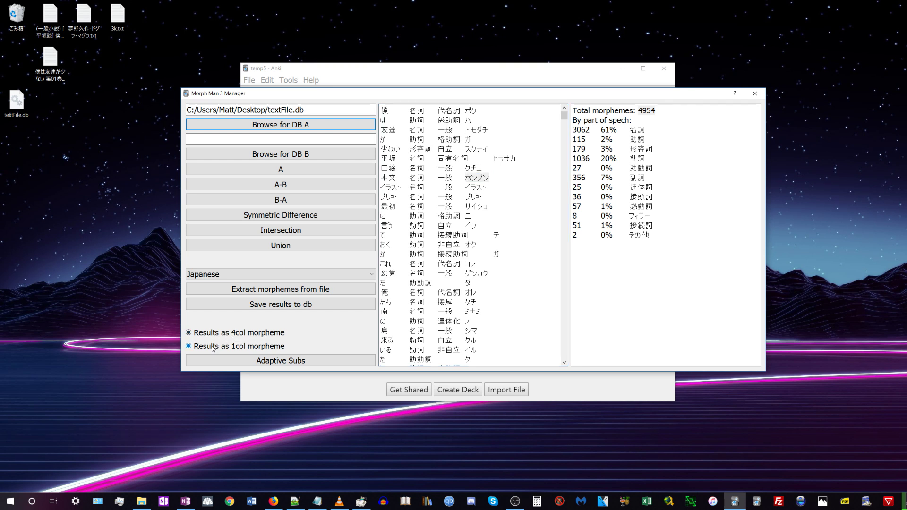
left_click(281, 169)
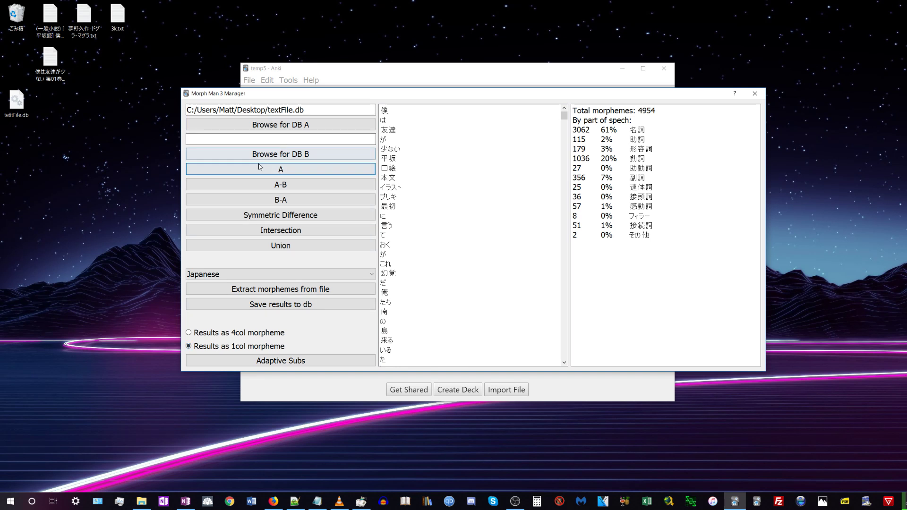
scroll(440, 225, "down", 5)
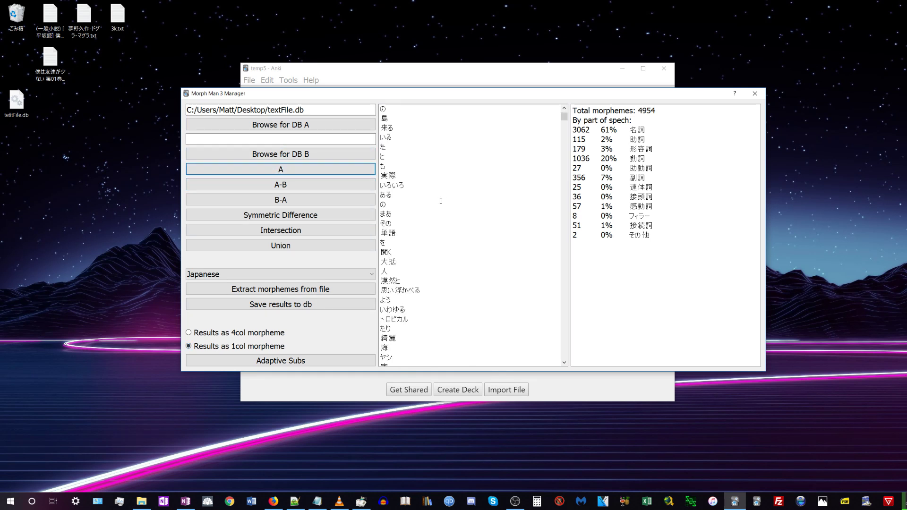
scroll(440, 225, "down", 8)
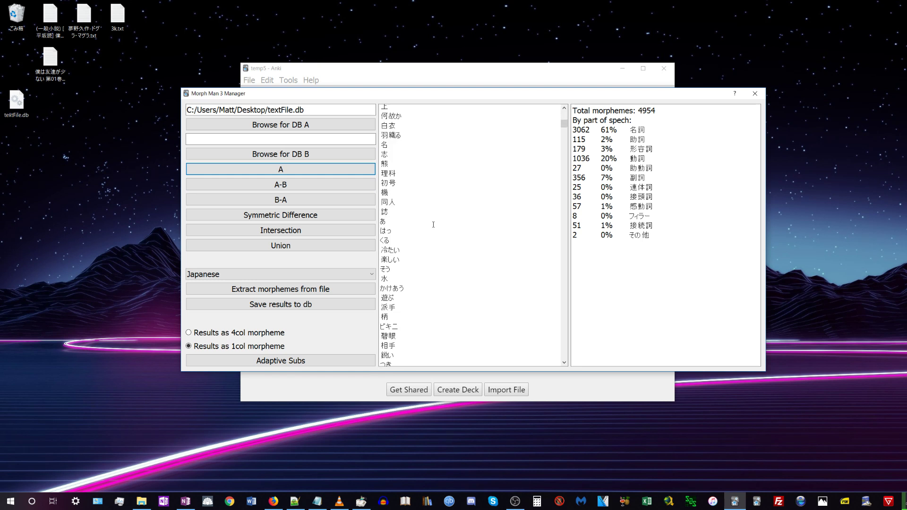
Return the results format to 4col morpheme and list DB A again from the beginning.
left_click(253, 334)
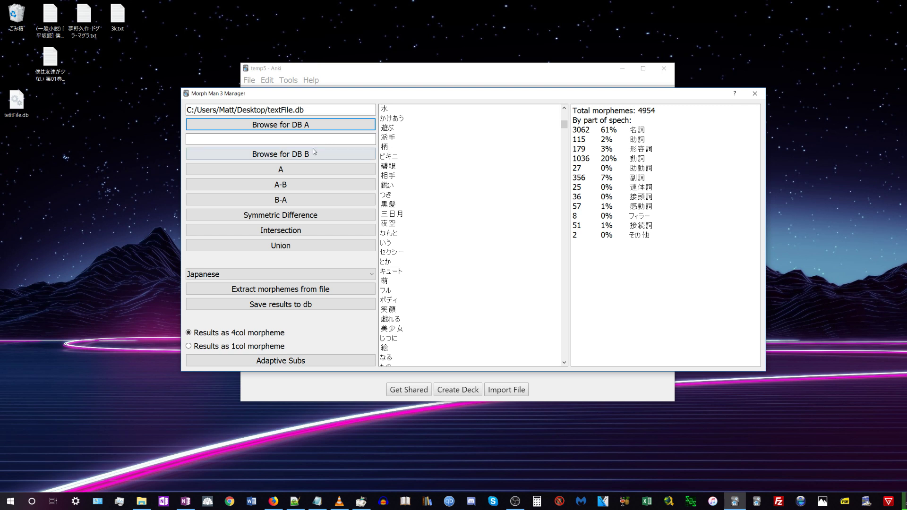
left_click(274, 169)
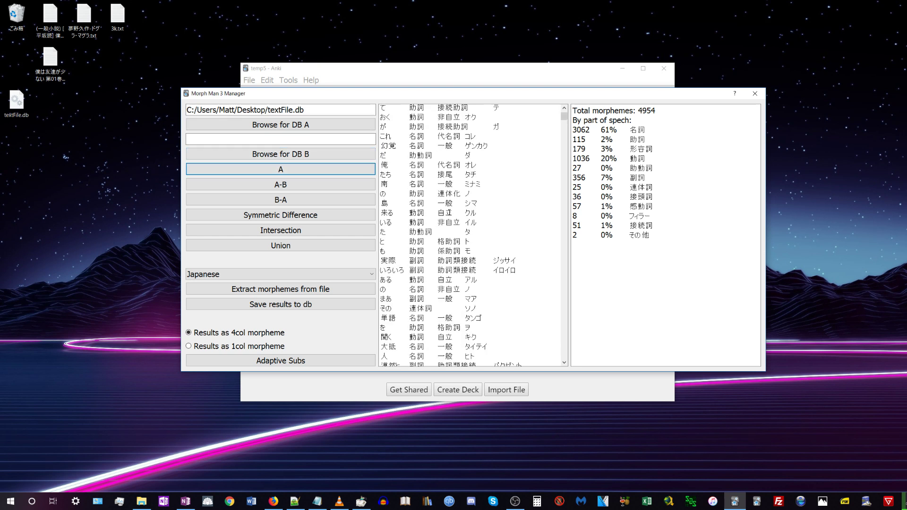
scroll(380, 302, "up", 5)
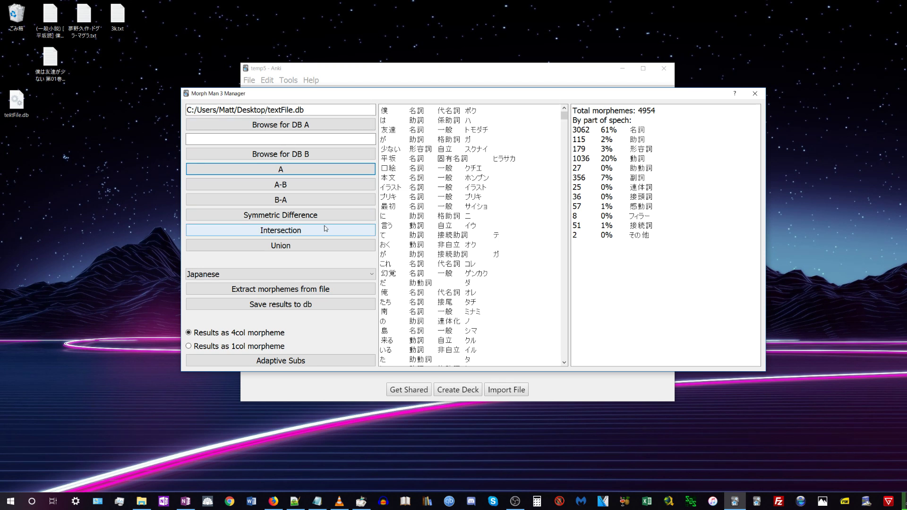
triple_click(322, 111)
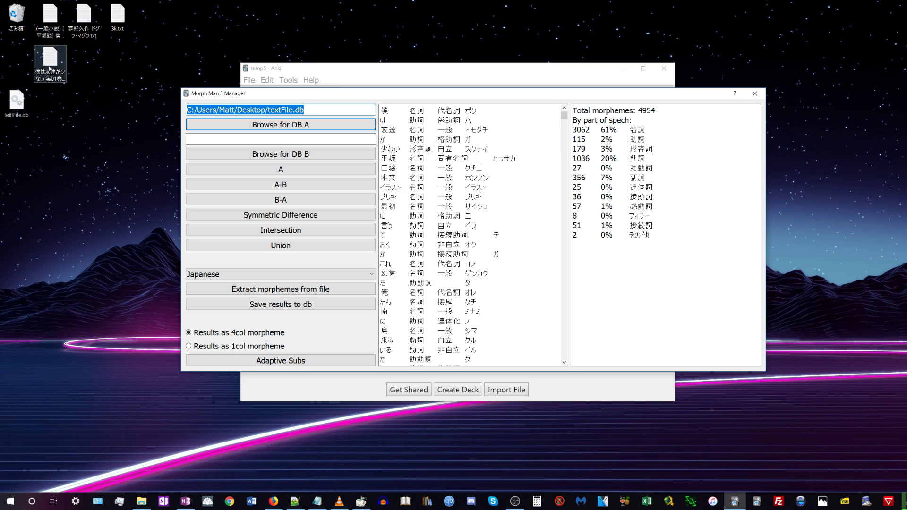
left_click(51, 65)
left_click(358, 140)
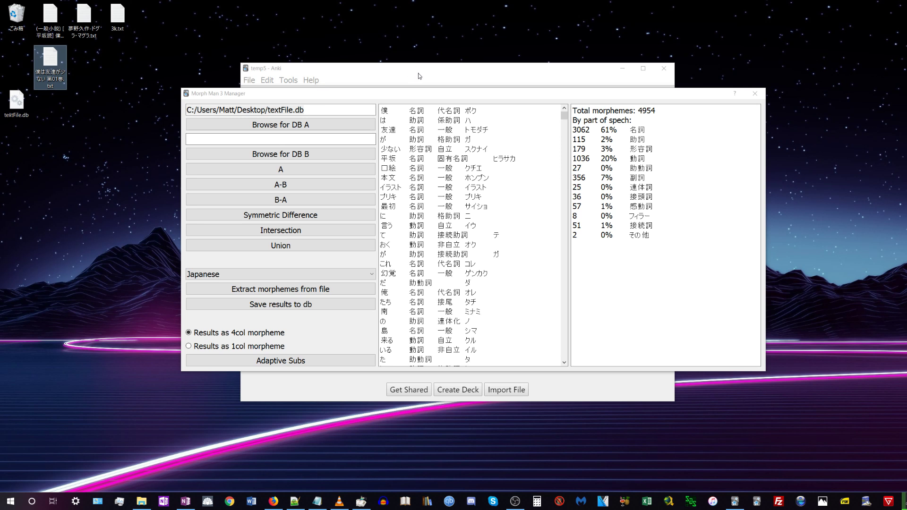
left_click(335, 173)
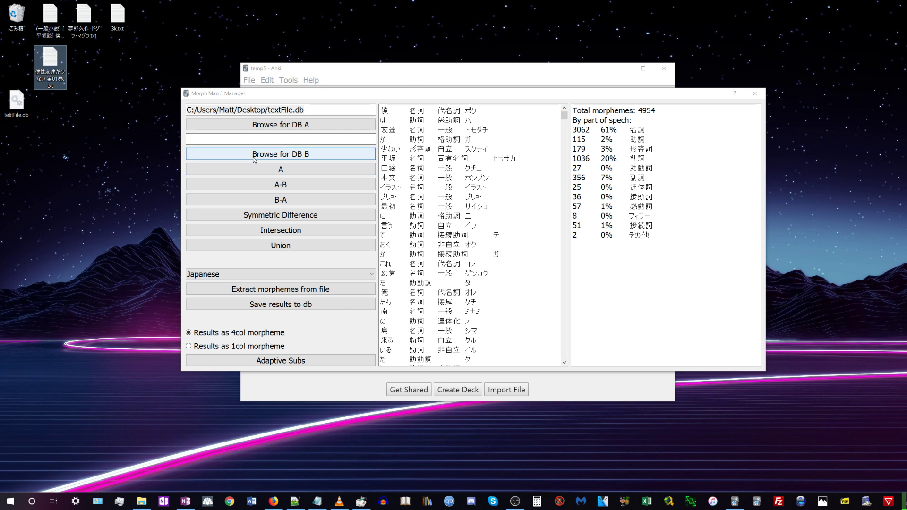
Load mature.db from the temp5 profile's dbs folder as DB B.
left_click(297, 155)
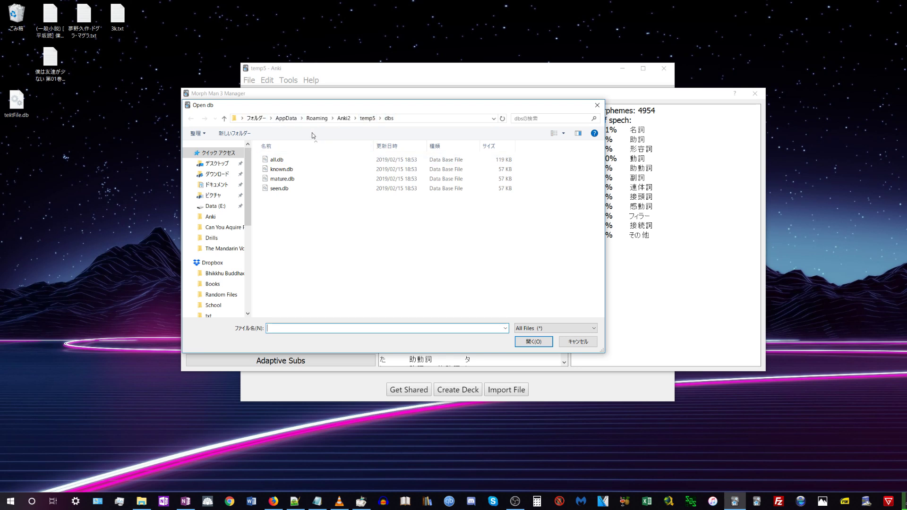
left_click(366, 119)
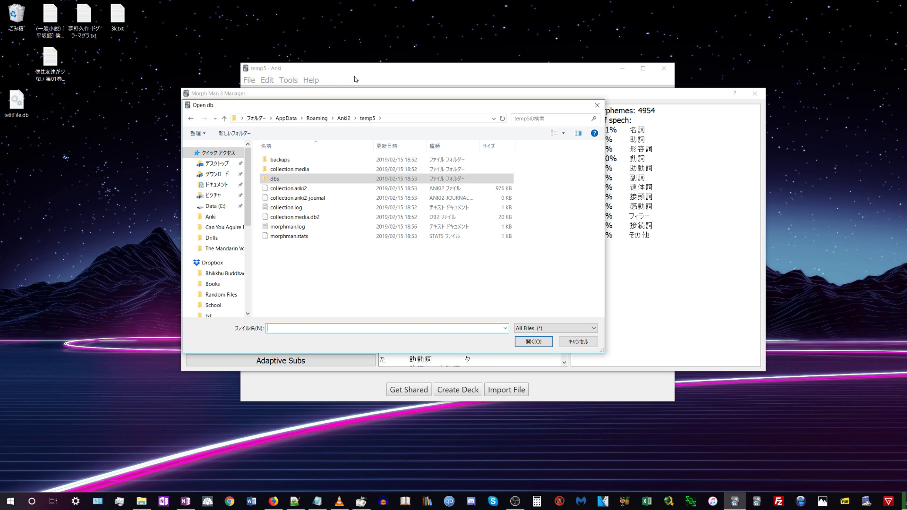
double_click(279, 180)
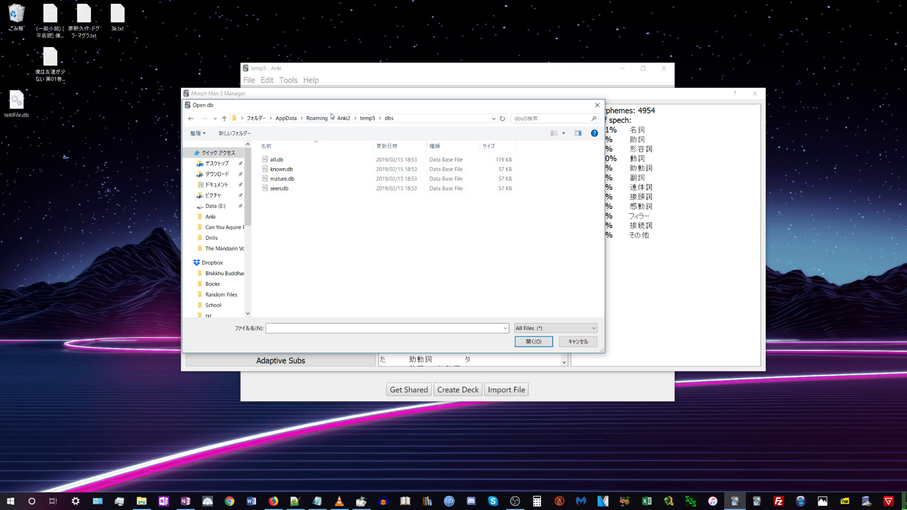
left_click(294, 159)
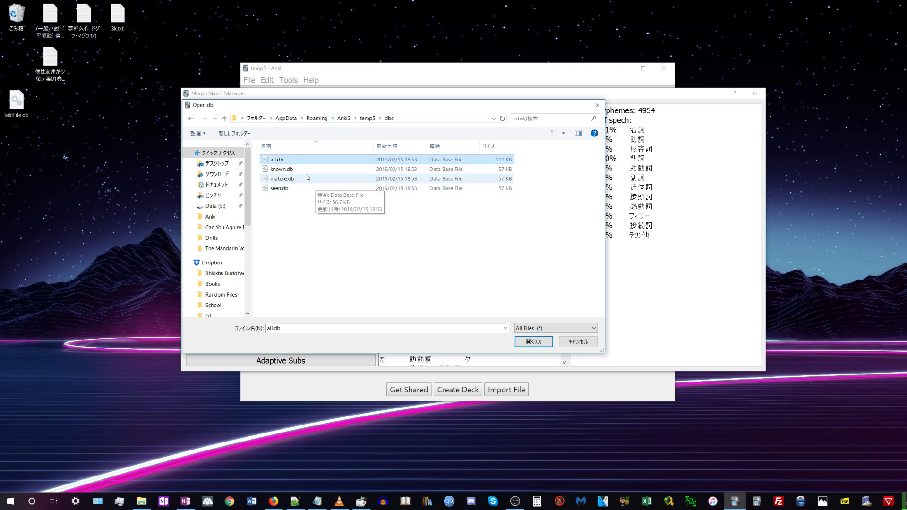
left_click(278, 181)
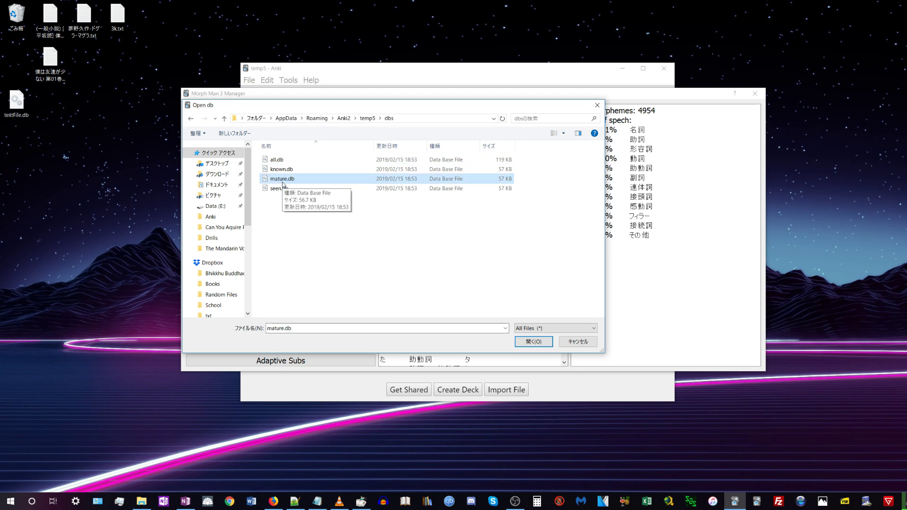
left_click(288, 190)
left_click(285, 171)
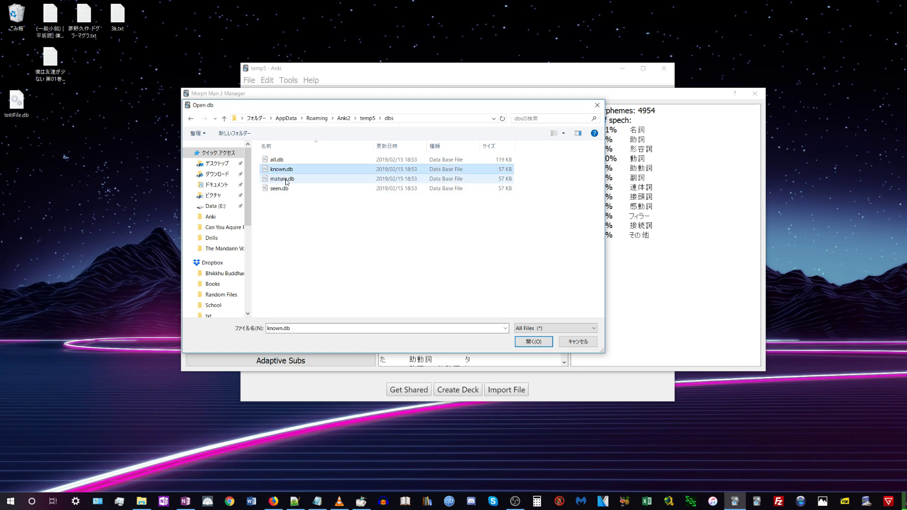
left_click(285, 181)
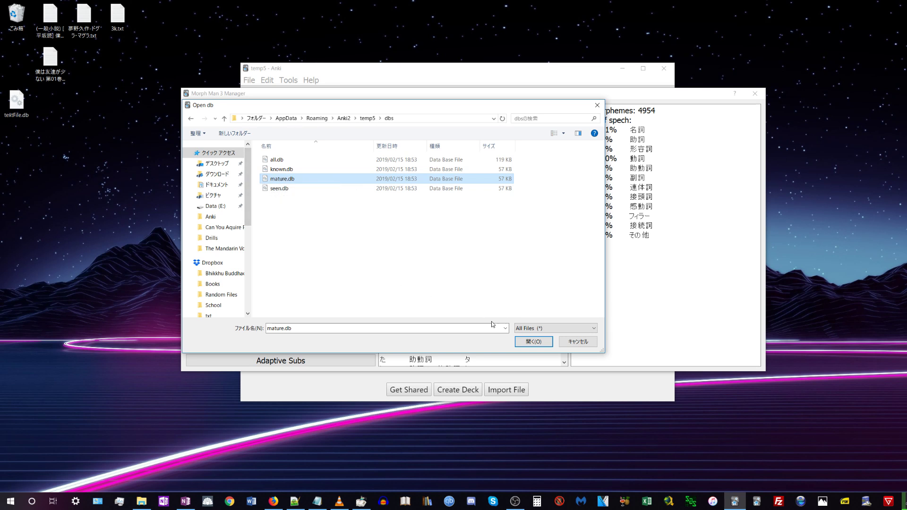
left_click(537, 343)
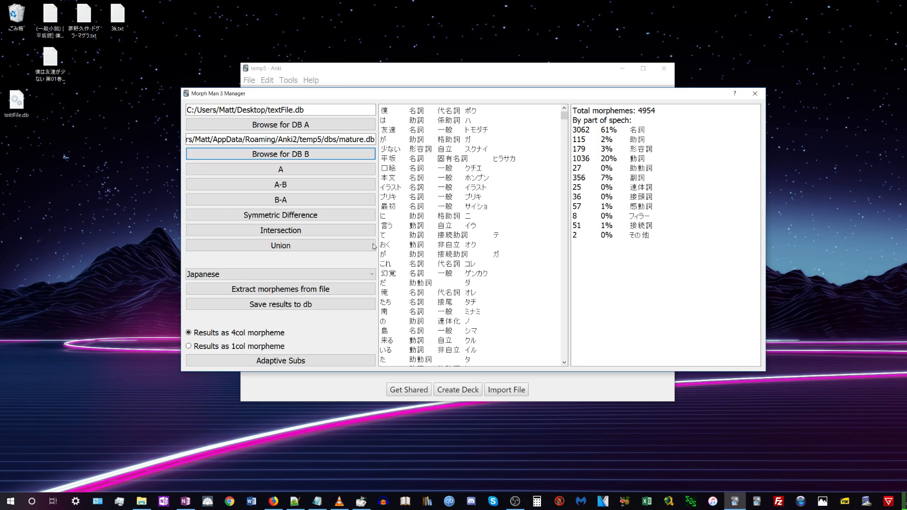
Compute the A-B difference between textFile.db and mature.db, check its total, and compute the B-A difference.
left_click(288, 184)
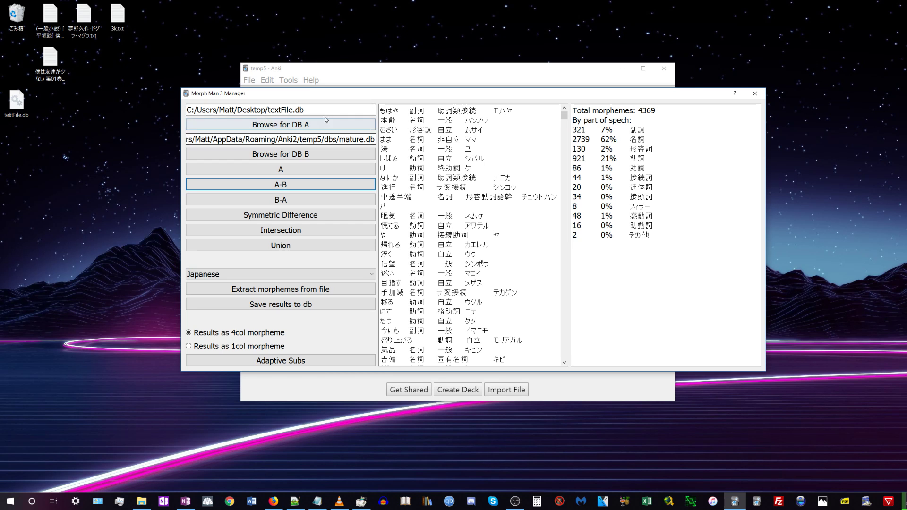
left_click(49, 67)
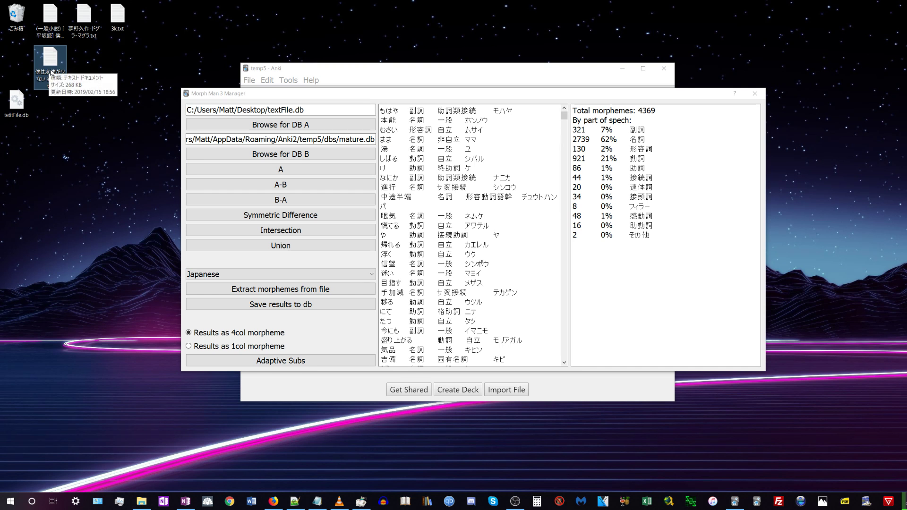
left_click_drag(656, 111, 638, 111)
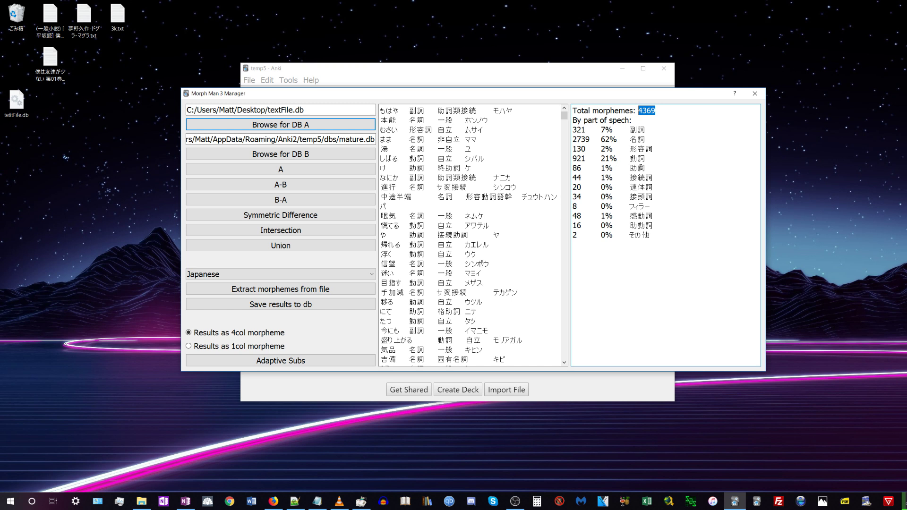
left_click(292, 122)
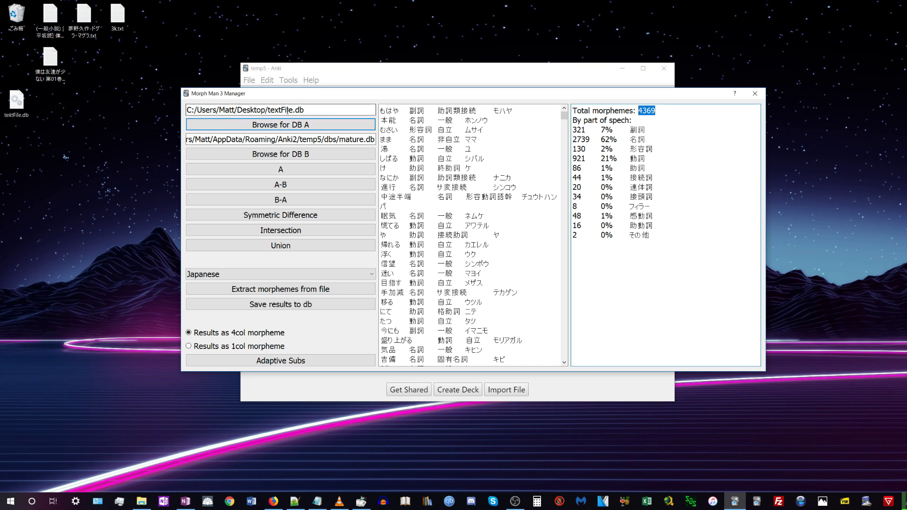
left_click(278, 200)
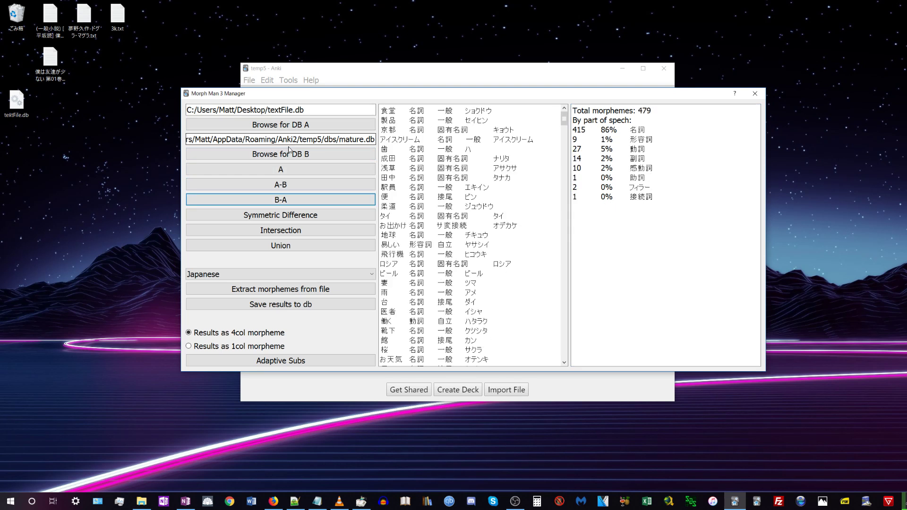
left_click_drag(242, 139, 376, 139)
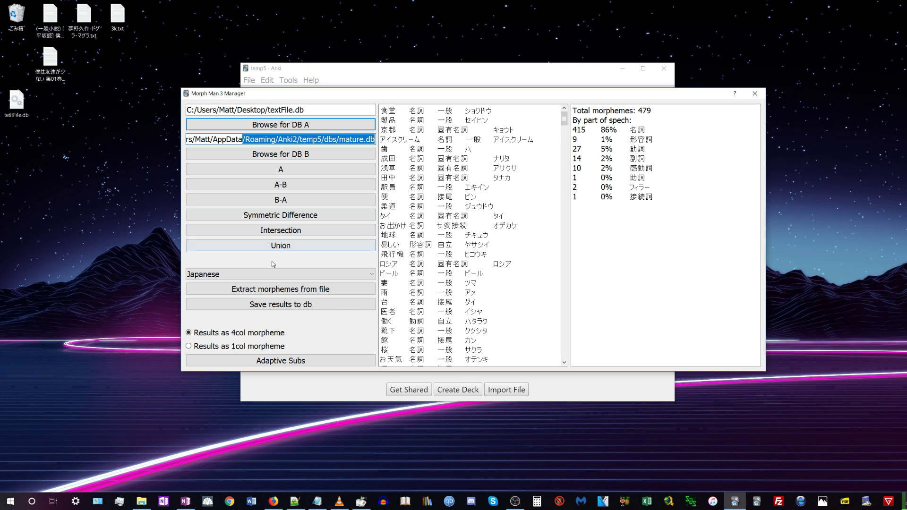
Compute the intersection of textFile.db and mature.db and review the shared morphemes against both database paths.
left_click(281, 232)
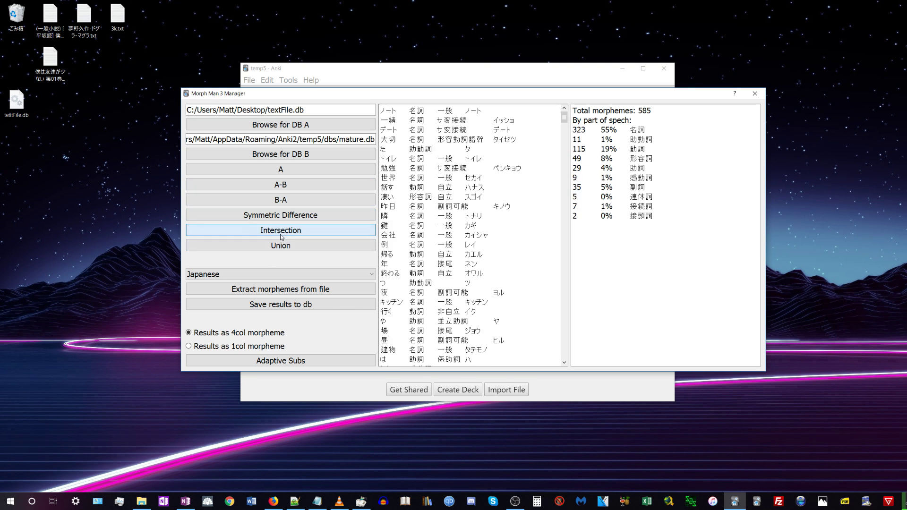
scroll(409, 186, "down", 4)
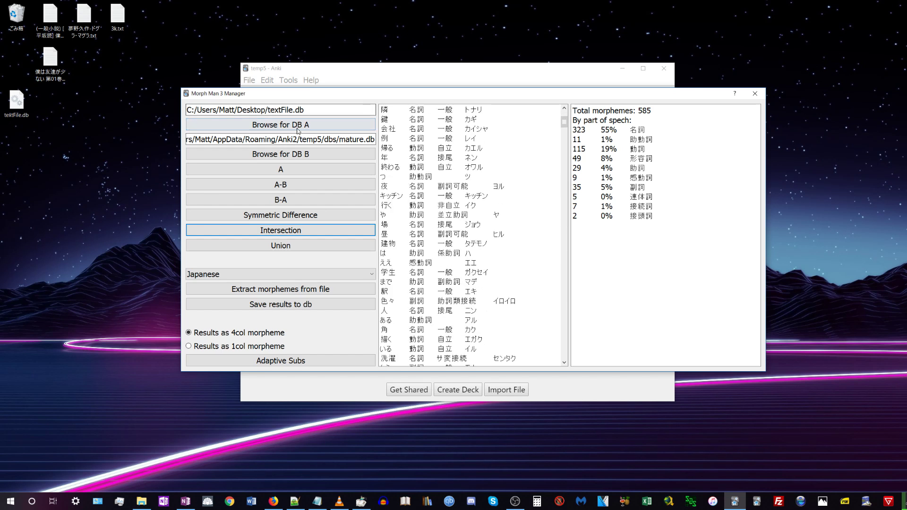
left_click(320, 110)
left_click_drag(320, 110, 187, 110)
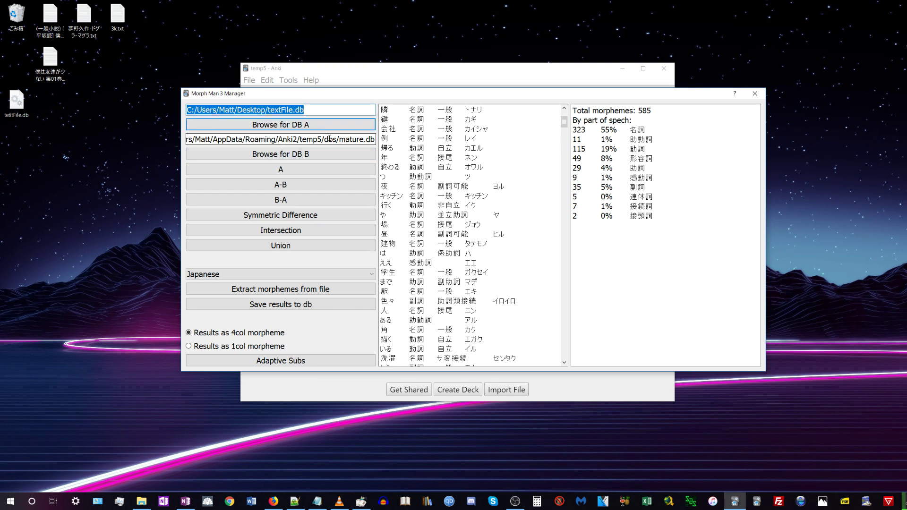
left_click_drag(328, 139, 187, 140)
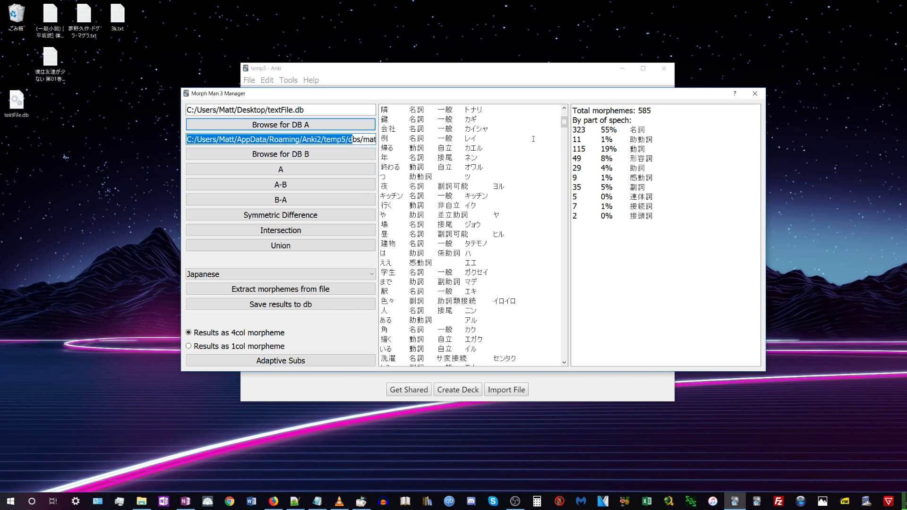
Compute the symmetric difference of textFile.db and mature.db, followed by their union.
scroll(530, 140, "down", 5)
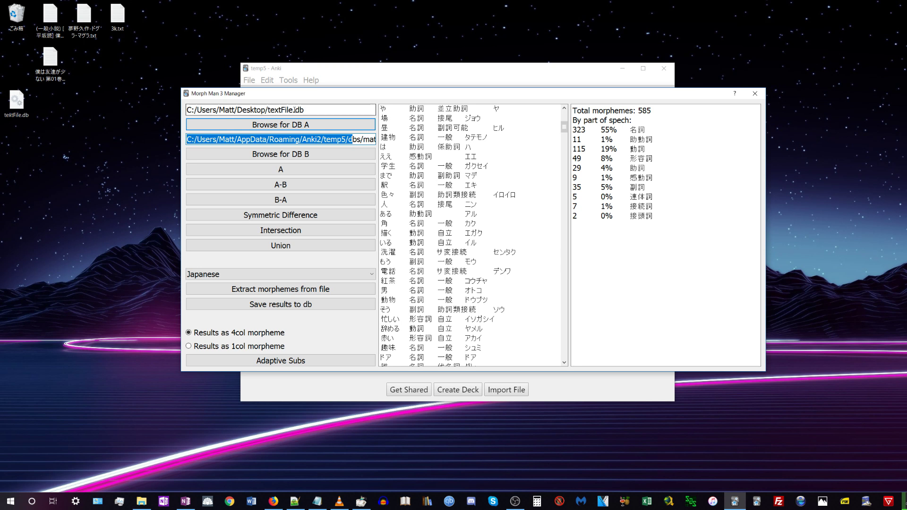
left_click(277, 220)
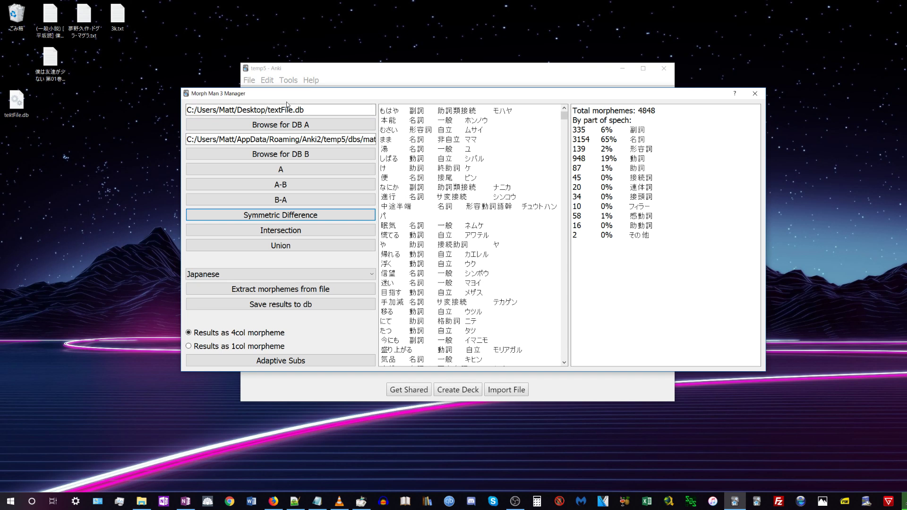
left_click(286, 249)
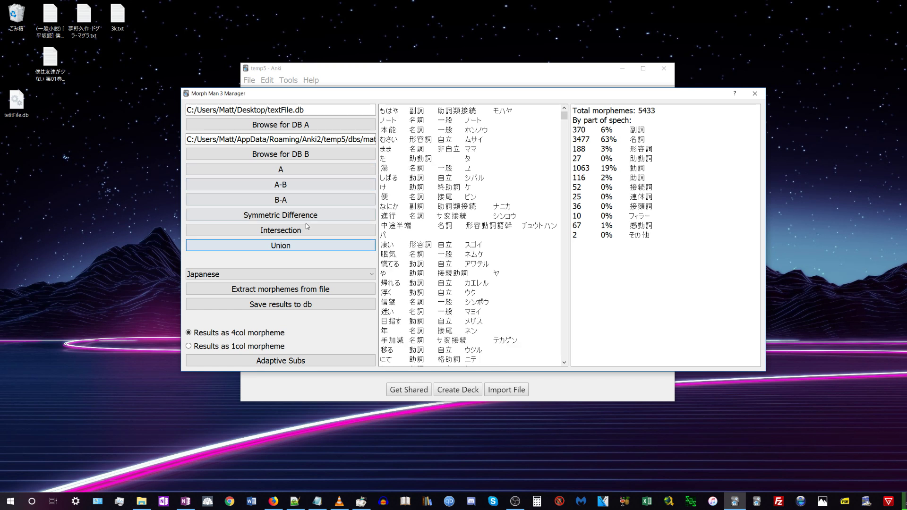
Recompute the intersection, symmetric difference, B-A and A-B sets in turn, and check the A-B morpheme total.
left_click(290, 230)
left_click(291, 215)
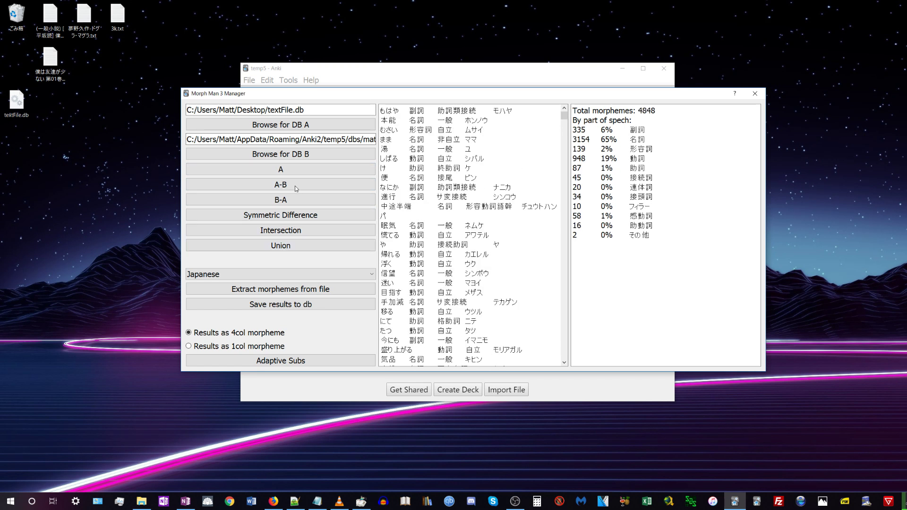
left_click(293, 200)
left_click(297, 186)
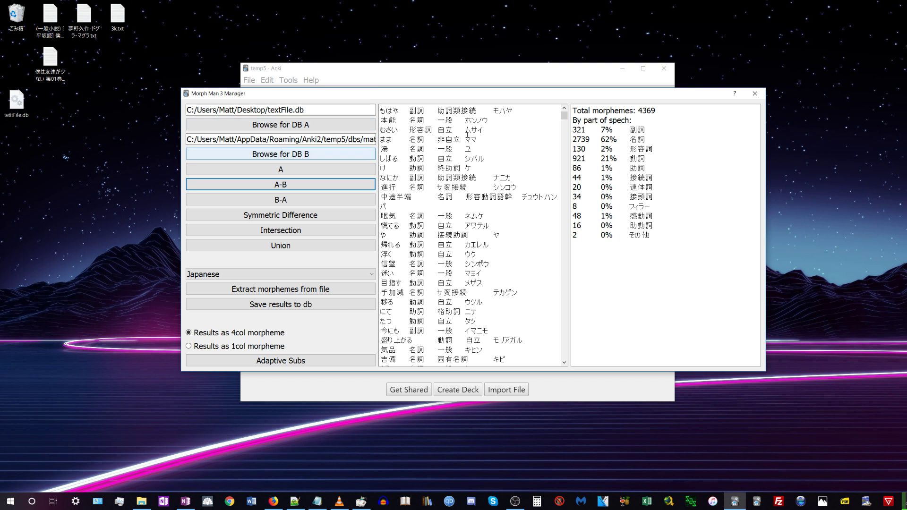
left_click_drag(661, 110, 629, 112)
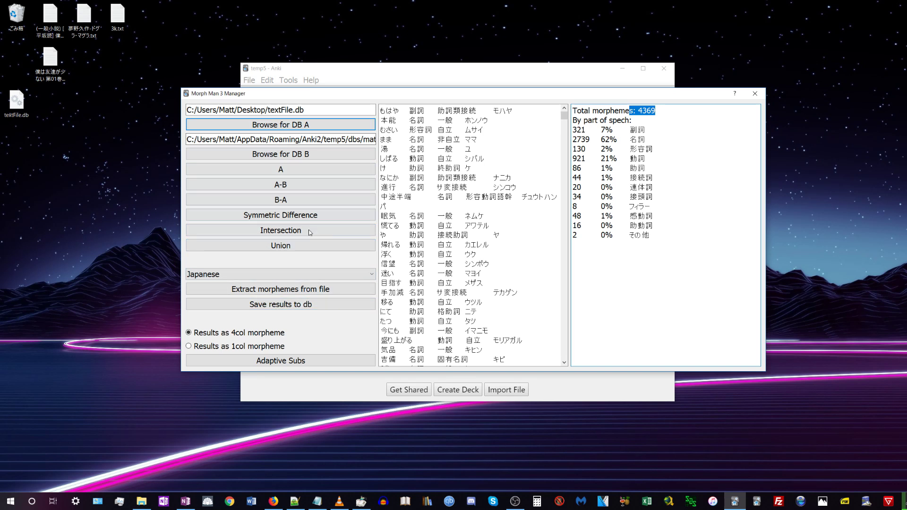
Compute the union of textFile.db and mature.db, checking both database paths.
left_click(298, 246)
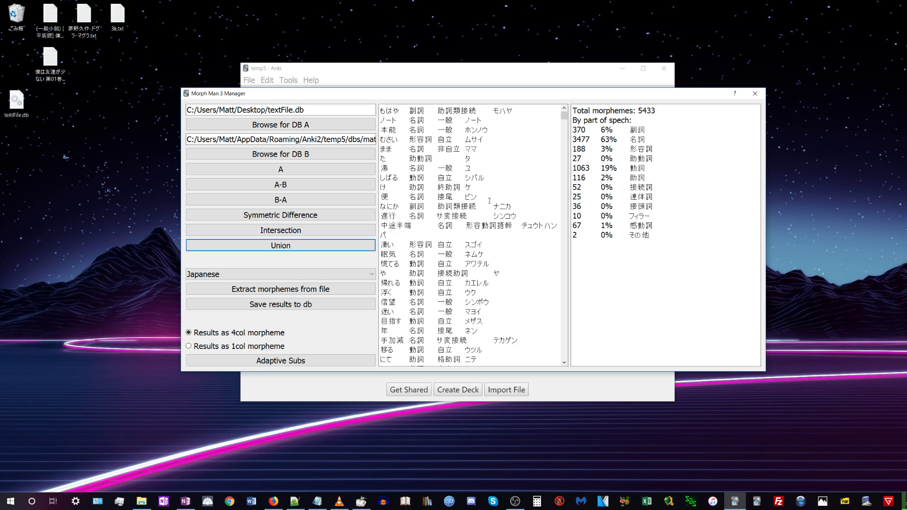
left_click_drag(331, 113, 177, 107)
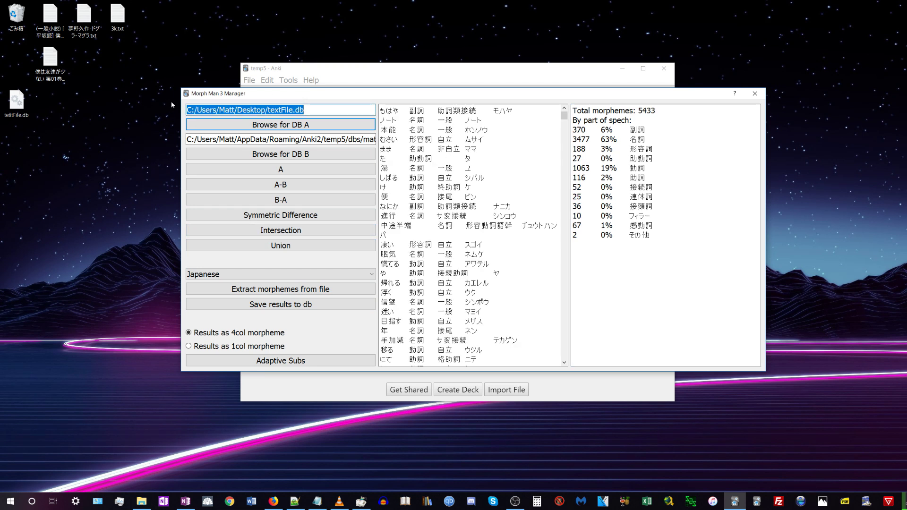
left_click_drag(341, 139, 187, 140)
left_click(277, 246)
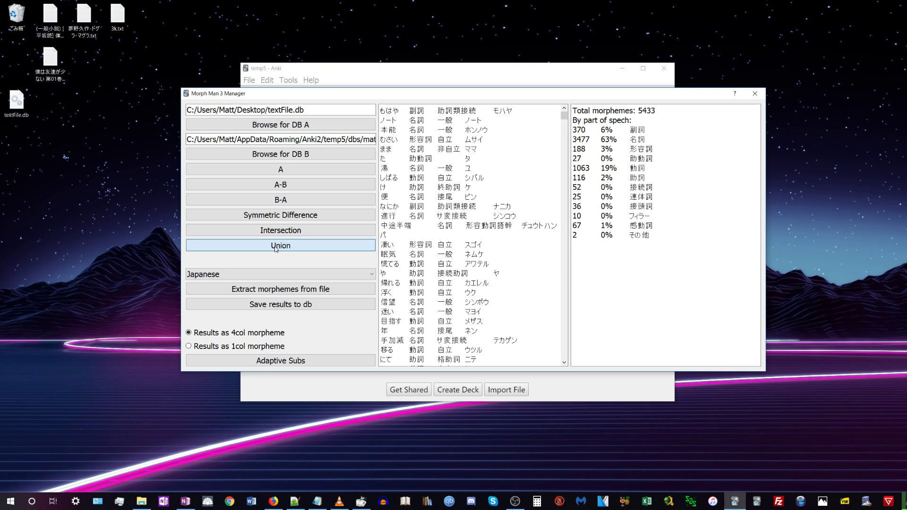
Save the union results to the desktop as results.db and place the new file's icon in a clear spot.
left_click(281, 304)
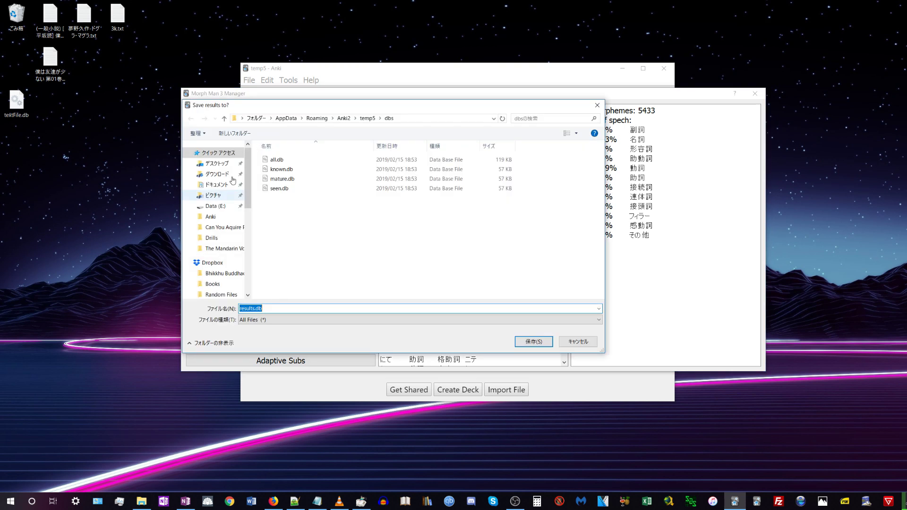
left_click(225, 168)
key("Return")
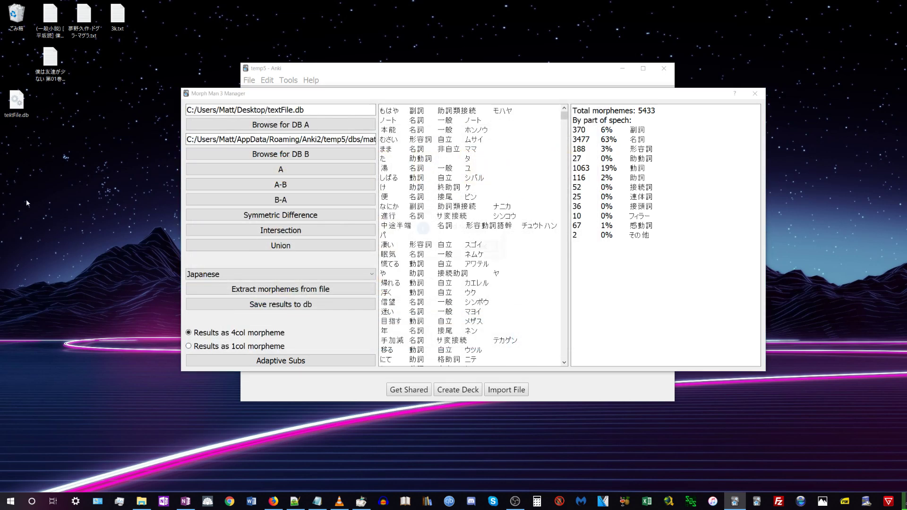
left_click(483, 248)
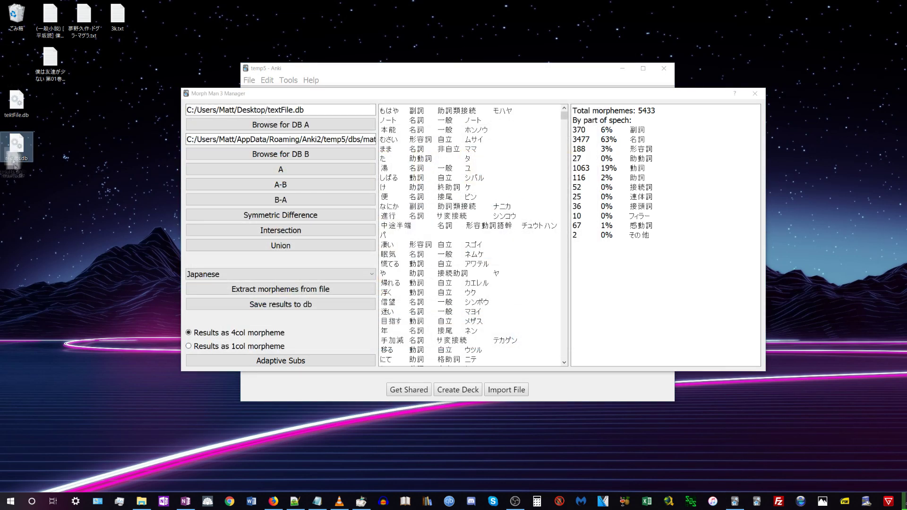
left_click_drag(430, 201, 547, 103)
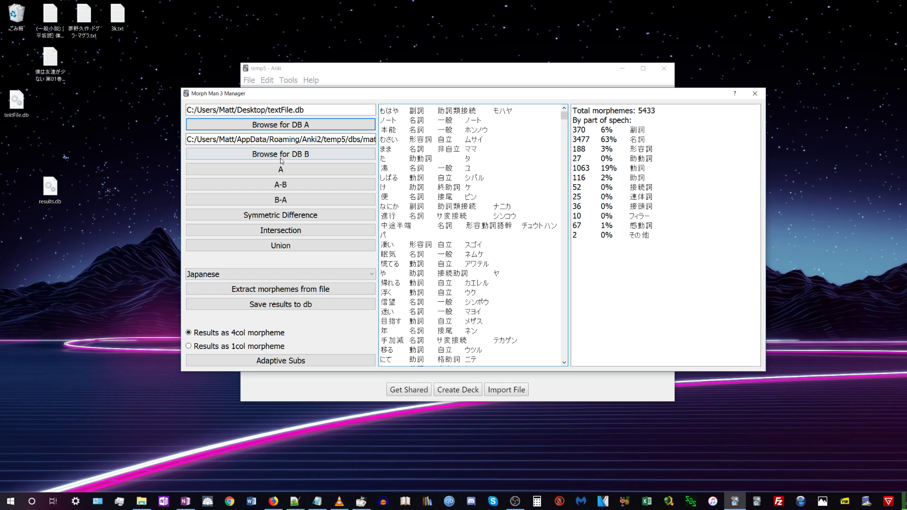
left_click_drag(50, 188, 87, 145)
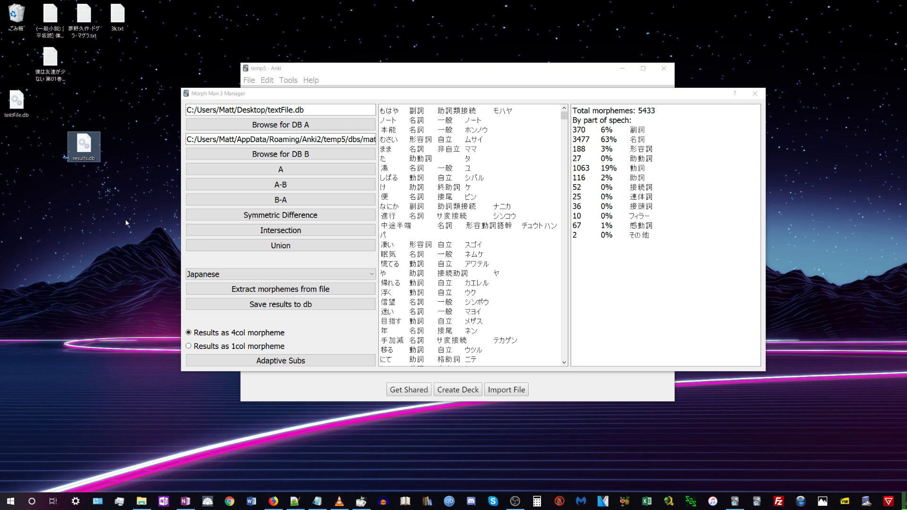
left_click(112, 222)
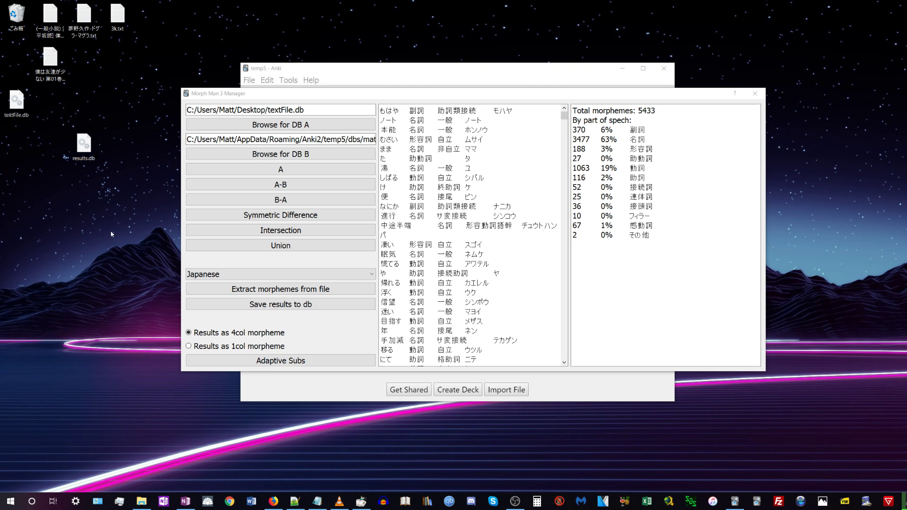
Switch to File Explorer showing the temp5 profile's dbs folder and place its window clear of the desktop files.
left_click(142, 501)
left_click_drag(547, 50, 471, 54)
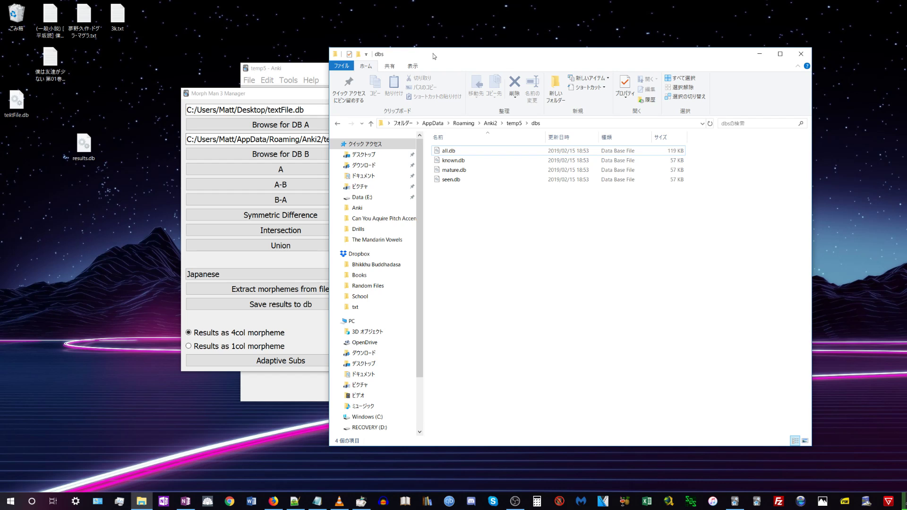
left_click_drag(432, 53, 479, 49)
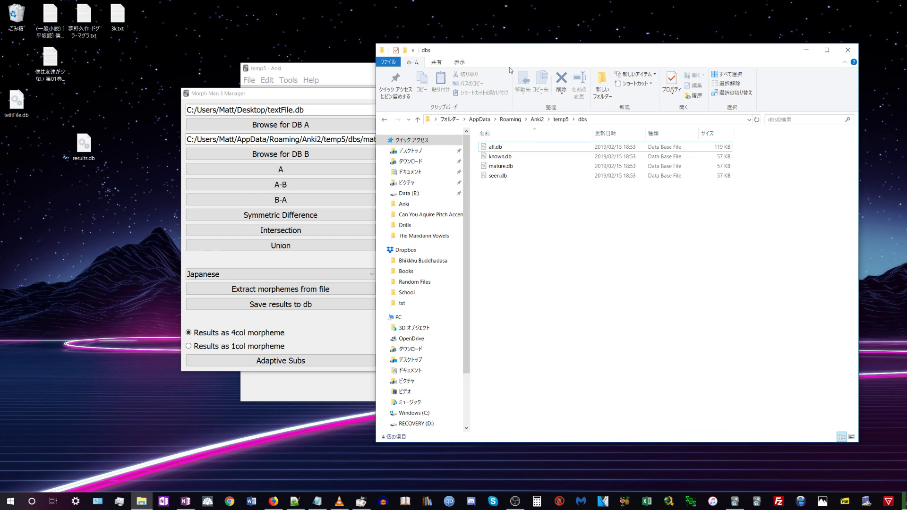
left_click_drag(509, 55, 547, 55)
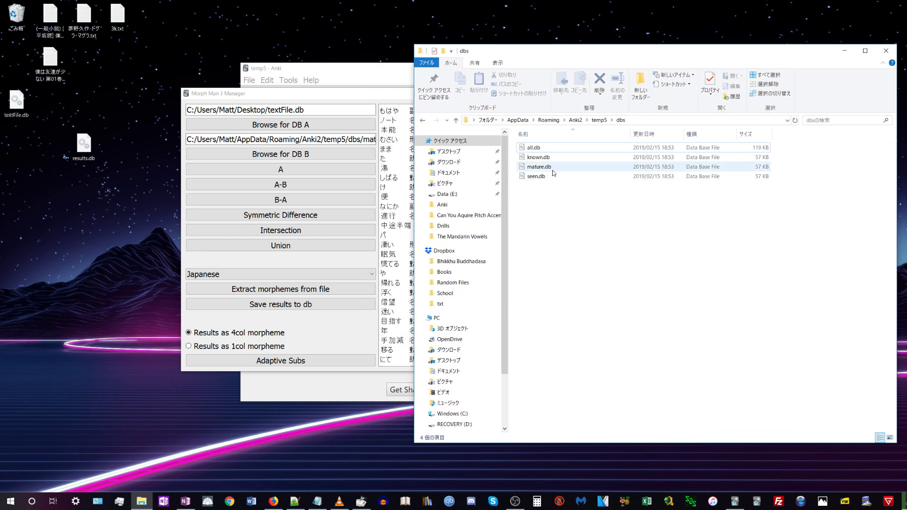
Examine the all, known, mature and seen databases in the dbs folder alongside results.db on the desktop.
left_click_drag(568, 207, 565, 139)
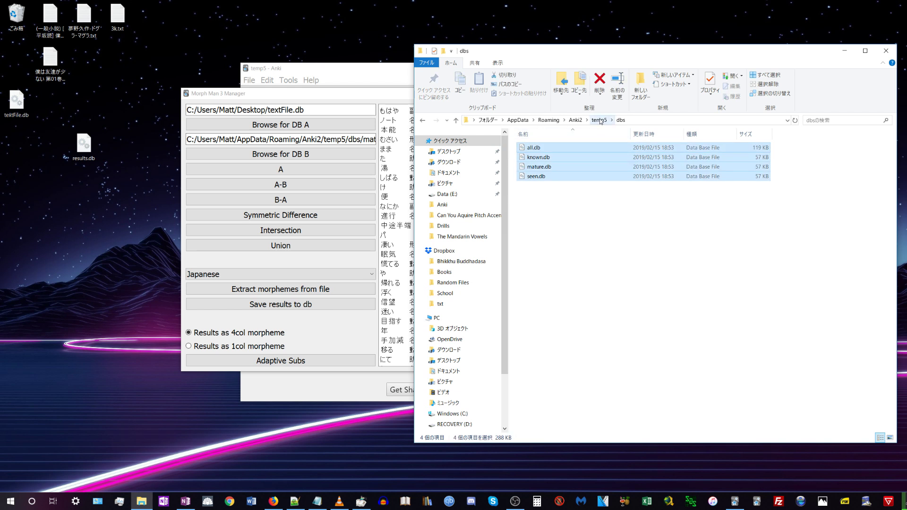
left_click(568, 196)
left_click(547, 149)
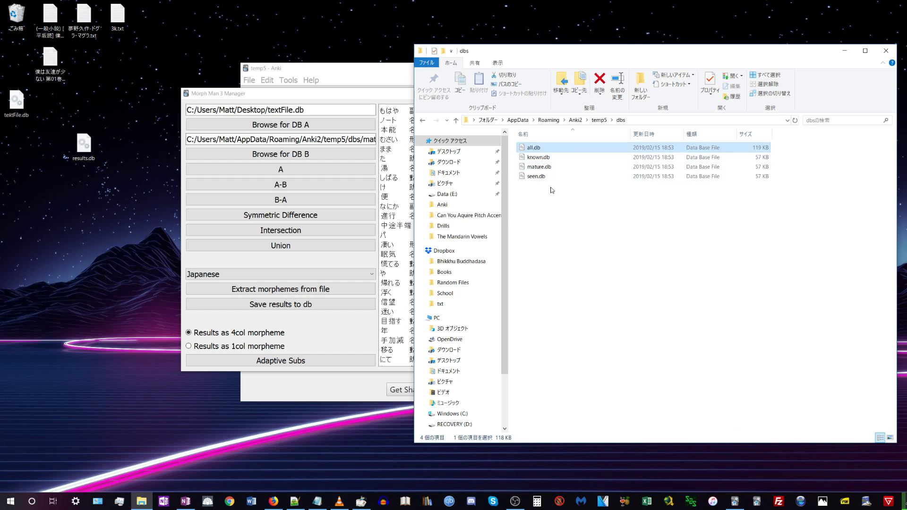
left_click(573, 207)
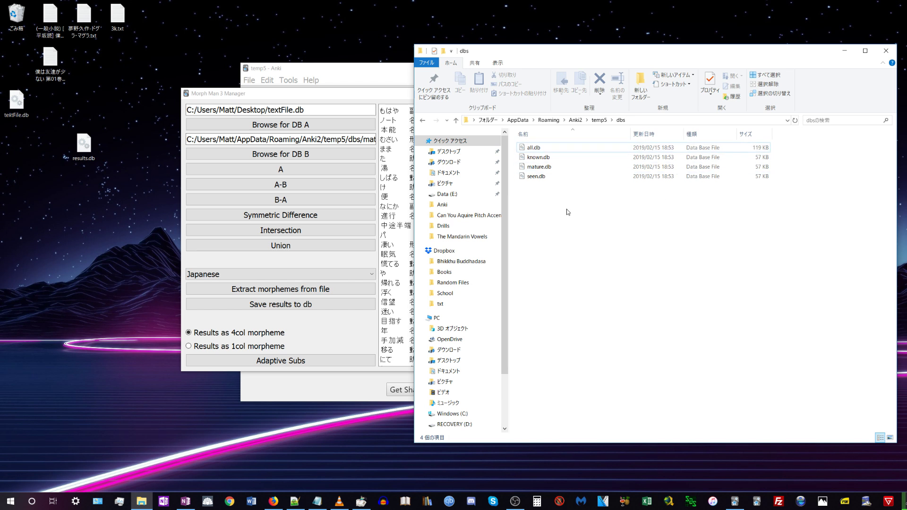
left_click(92, 149)
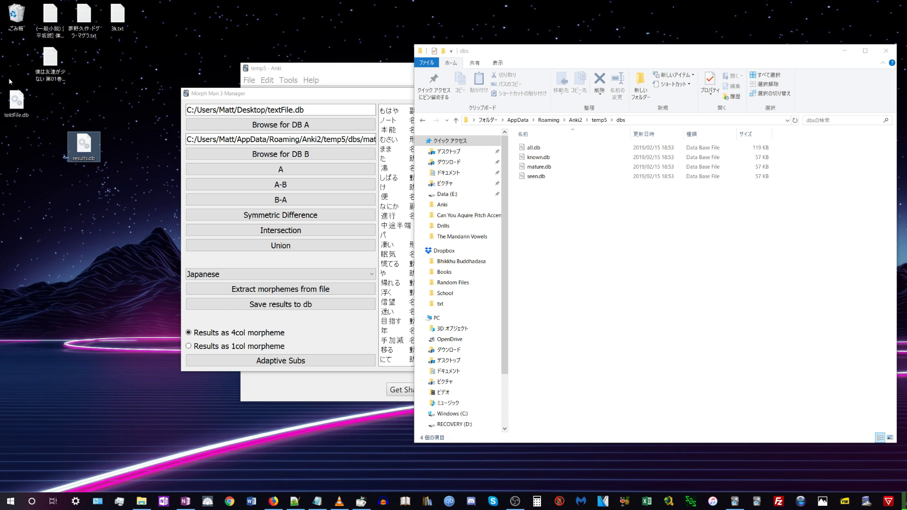
left_click(552, 213)
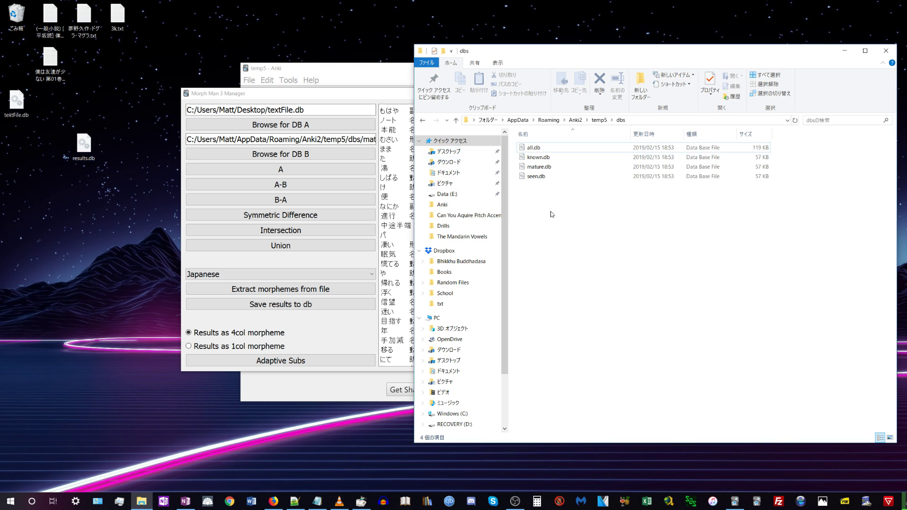
left_click_drag(549, 207, 543, 140)
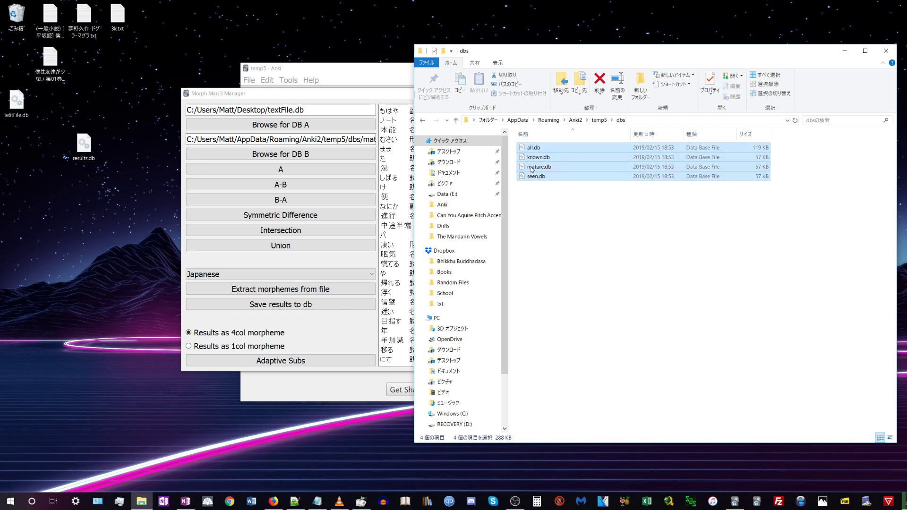
left_click(546, 195)
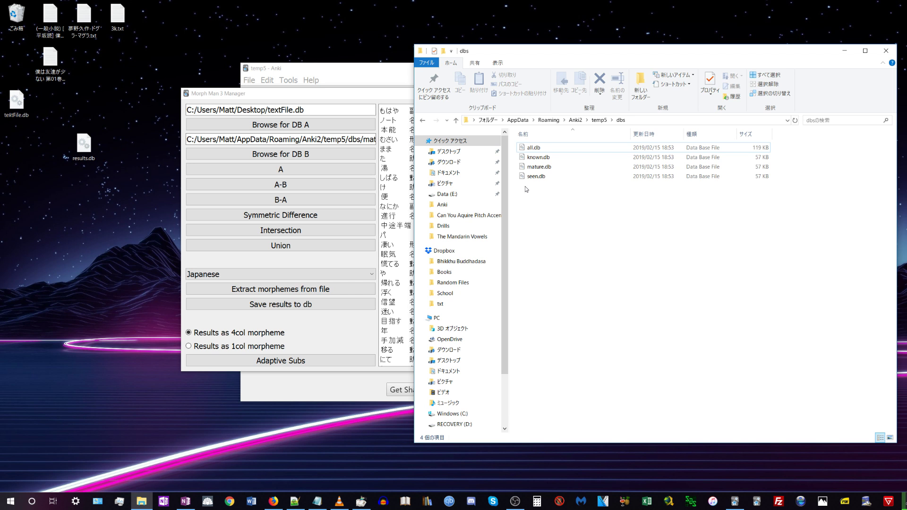
left_click_drag(520, 184, 590, 195)
left_click_drag(520, 193, 638, 208)
Reposition the Morph Man 3 Manager window and move textFile.db from the desktop into the temp5 profile's dbs folder.
left_click_drag(381, 94, 328, 110)
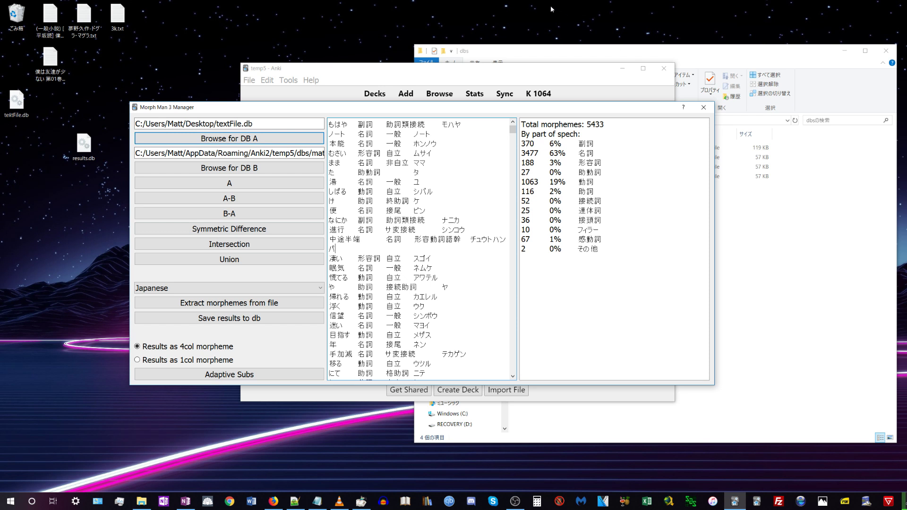
left_click(49, 67)
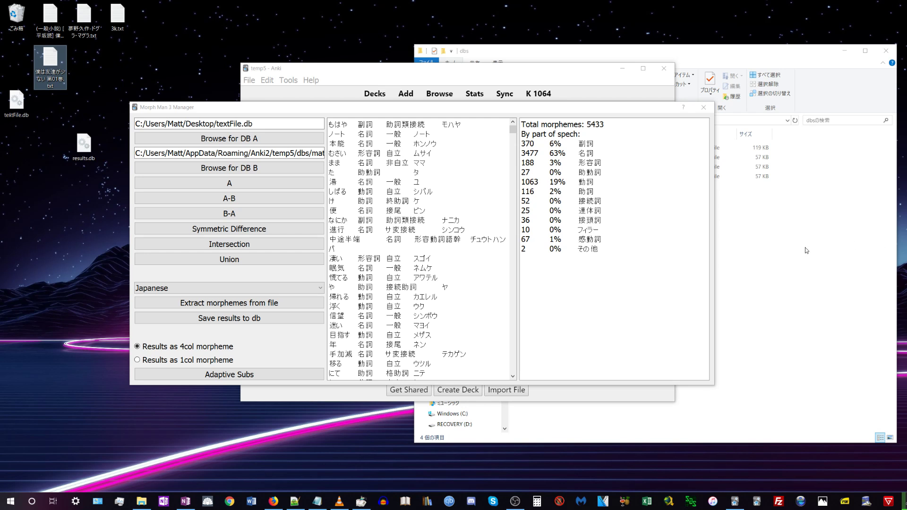
left_click(46, 29)
left_click(52, 72)
left_click_drag(14, 106, 808, 283)
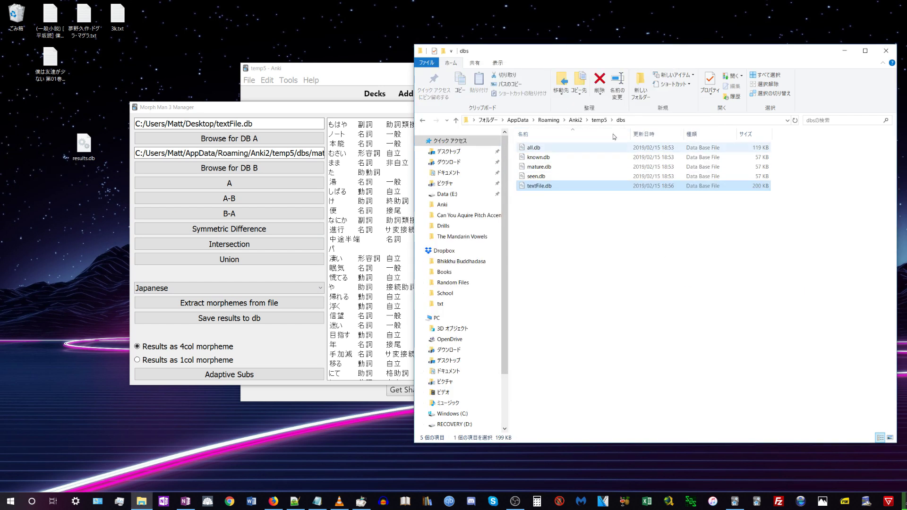
Rename textFile.db in the dbs folder as external.db.
right_click(543, 188)
left_click(567, 369)
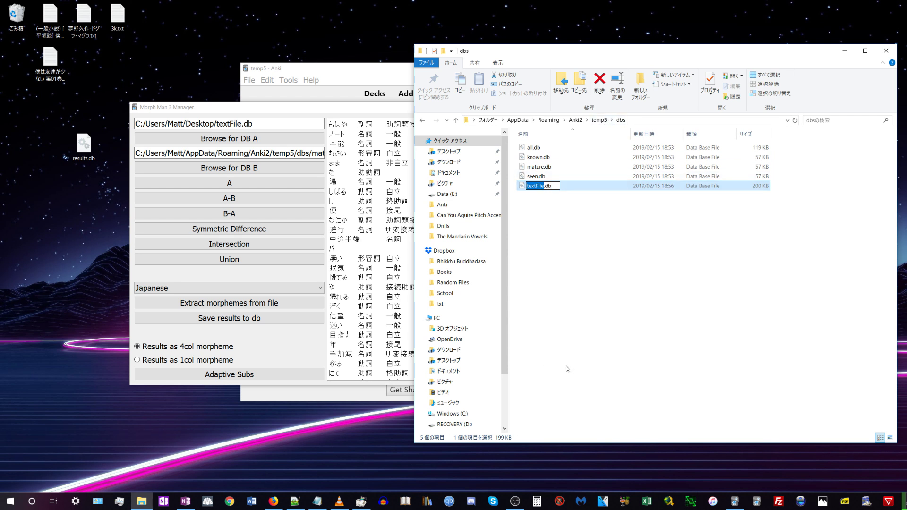
type("external")
key("BackSpace")
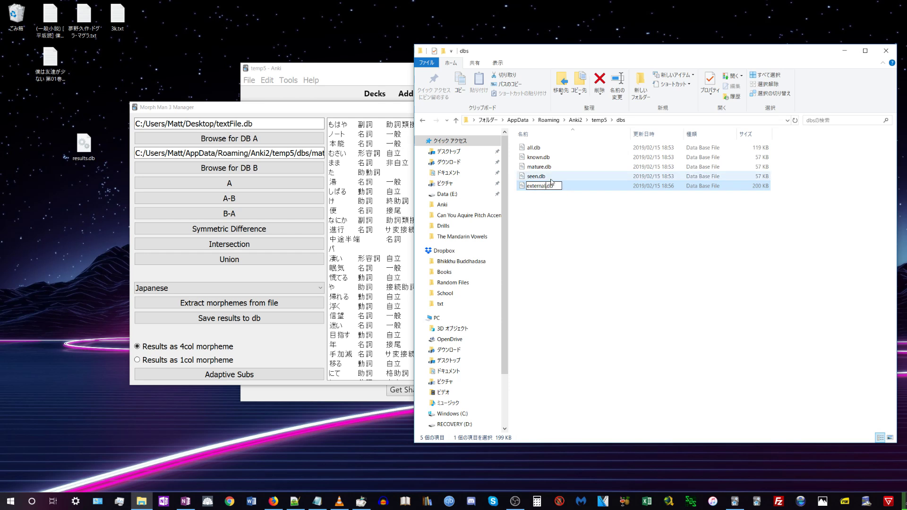
double_click(532, 186)
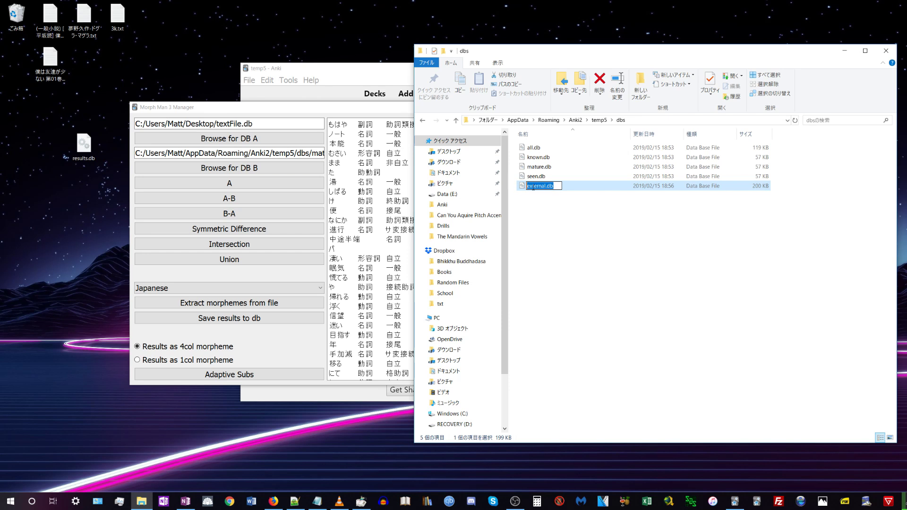
left_click(559, 204)
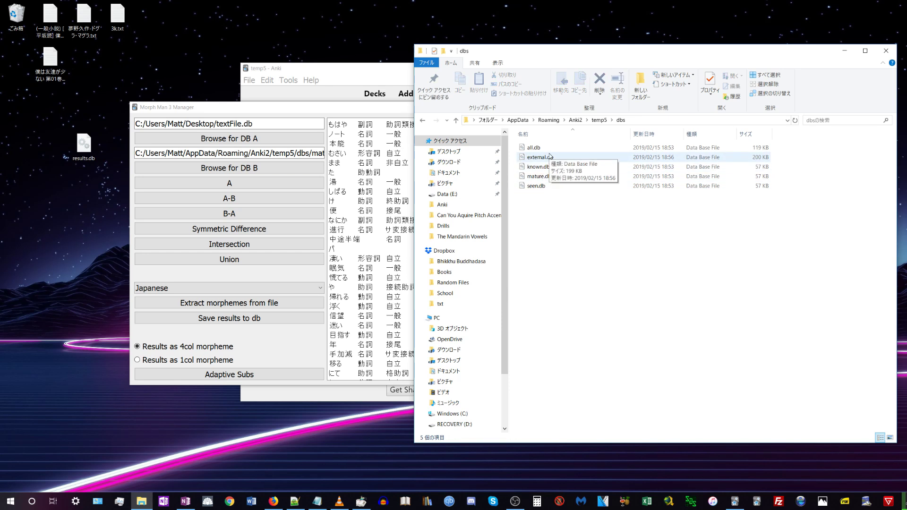
Look at external.db and mature.db in the dbs folder, and return to Morph Man 3 Manager.
left_click(549, 158)
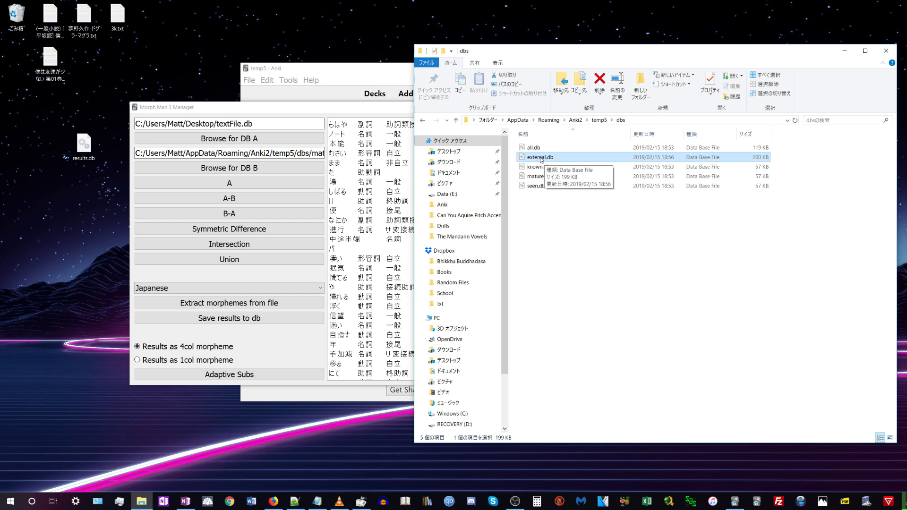
left_click(543, 180)
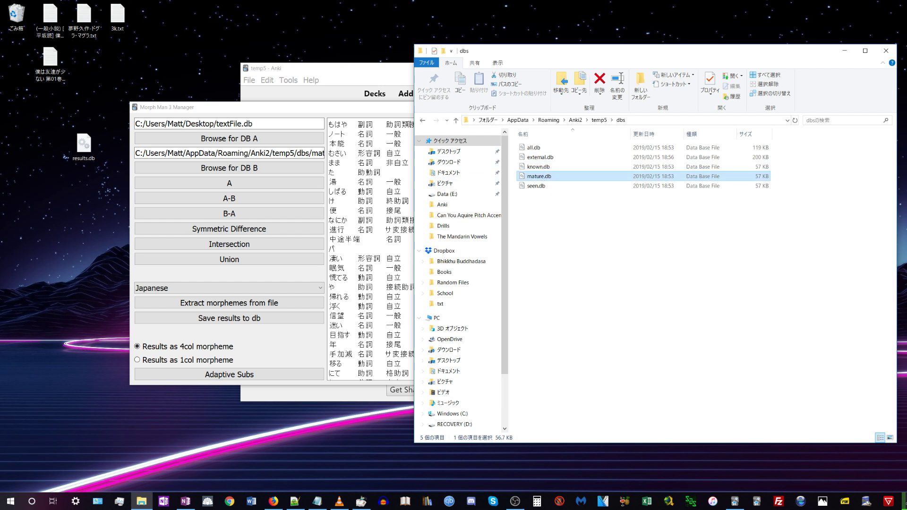
left_click(396, 112)
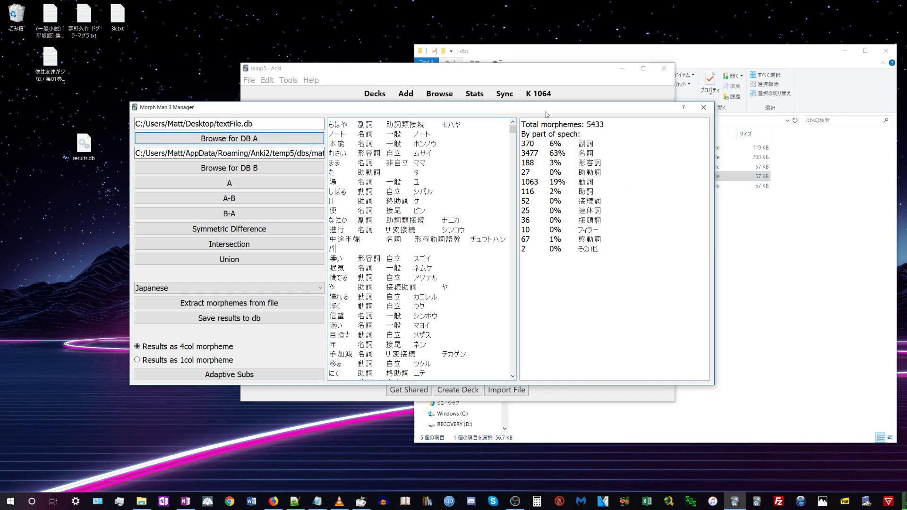
Close the Morph Man 3 Manager and run MorphMan Recalc with external.db in the profile's dbs folder.
left_click(707, 109)
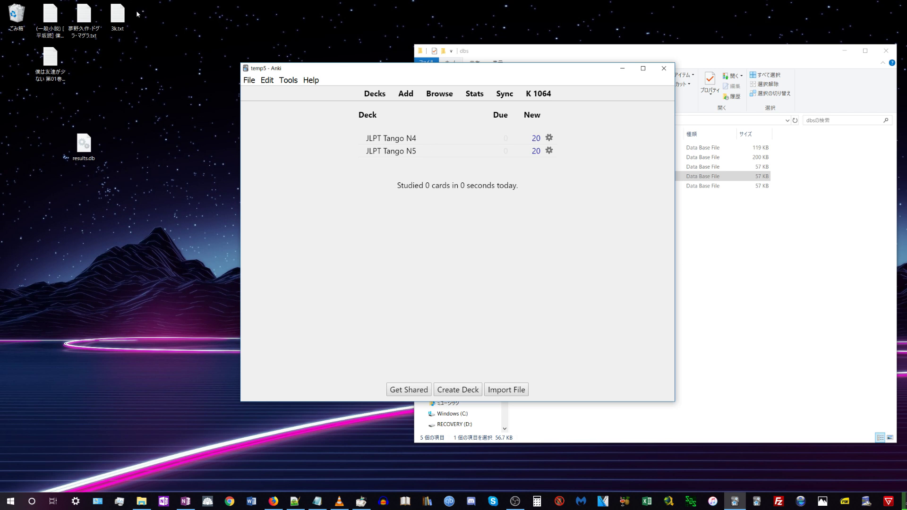
left_click(50, 66)
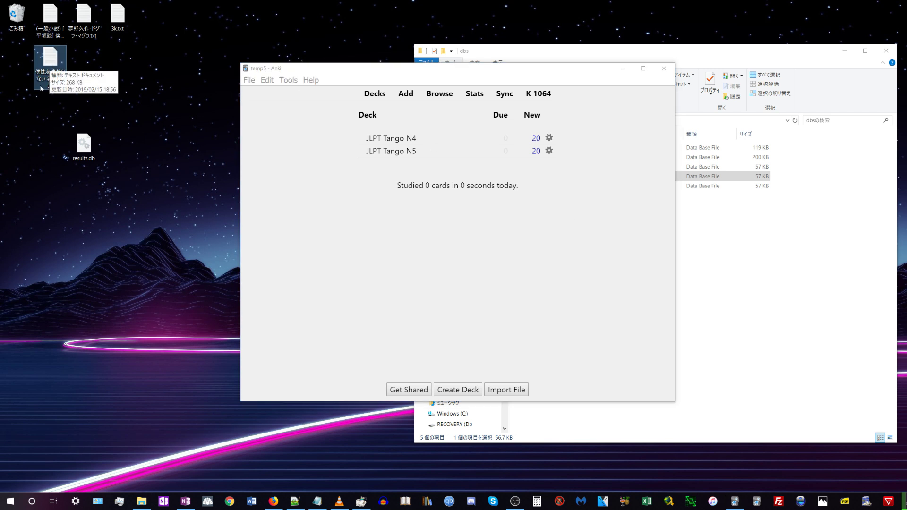
left_click(695, 258)
left_click(543, 158)
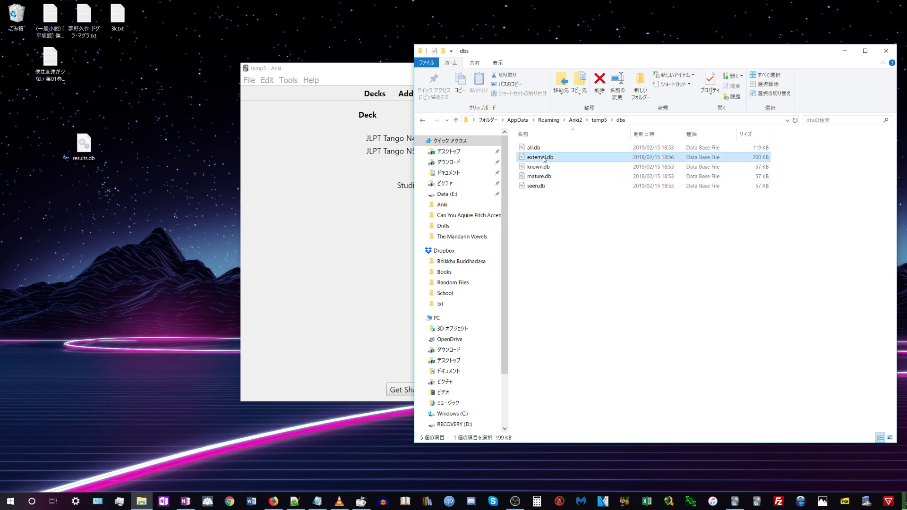
left_click(331, 142)
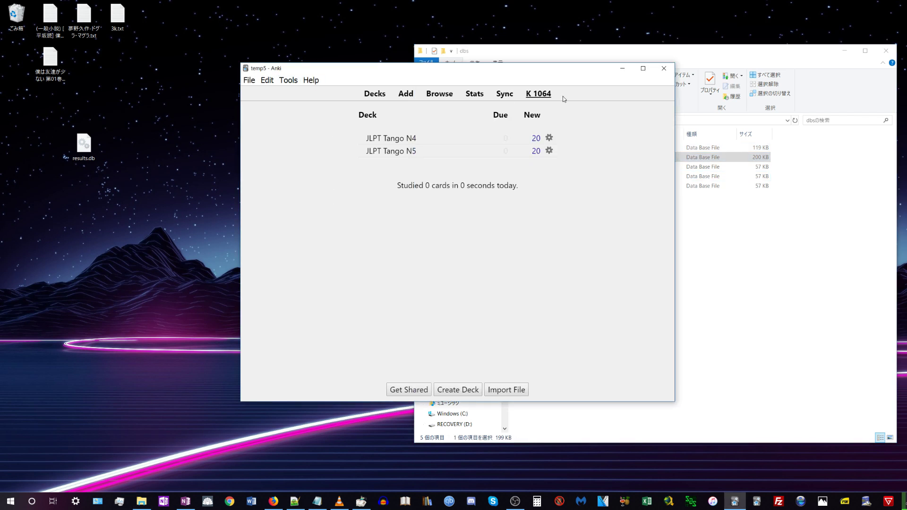
left_click(288, 81)
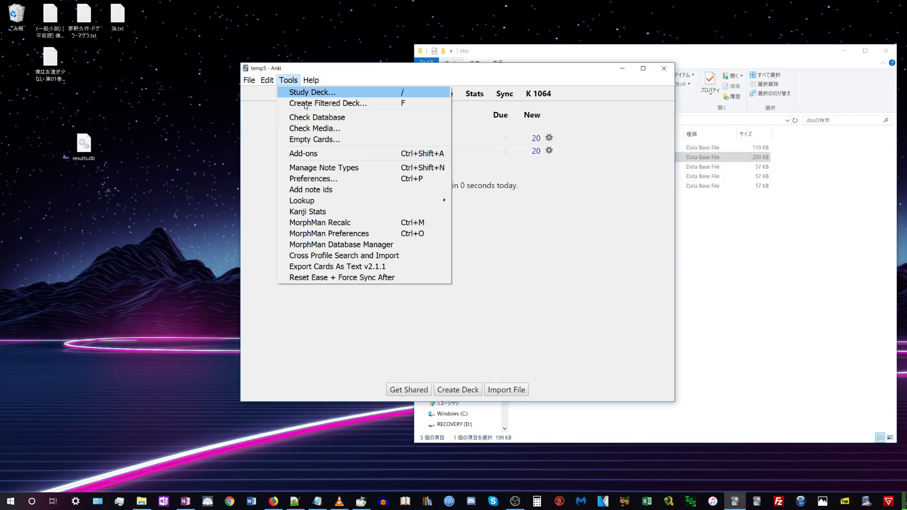
left_click(346, 224)
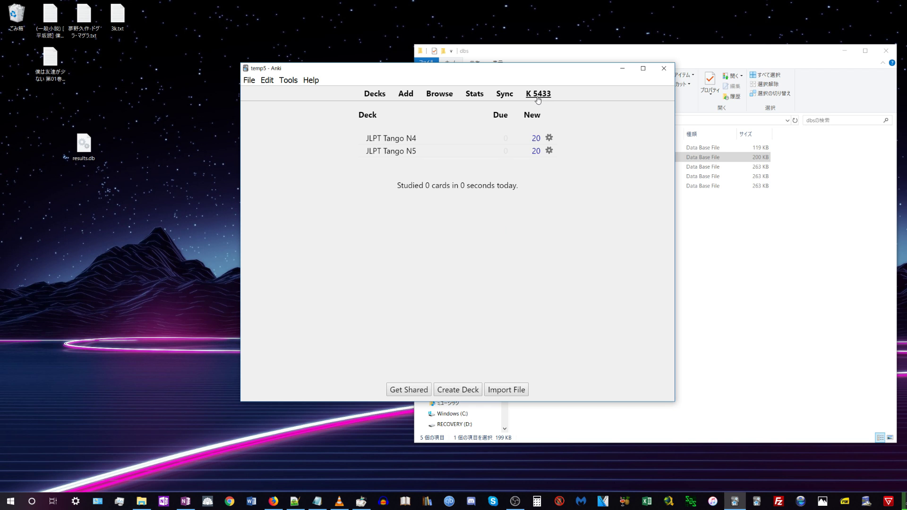
Examine the known-morpheme count, the databases in the dbs folder and the novel text files on the desktop.
left_click_drag(539, 75, 501, 81)
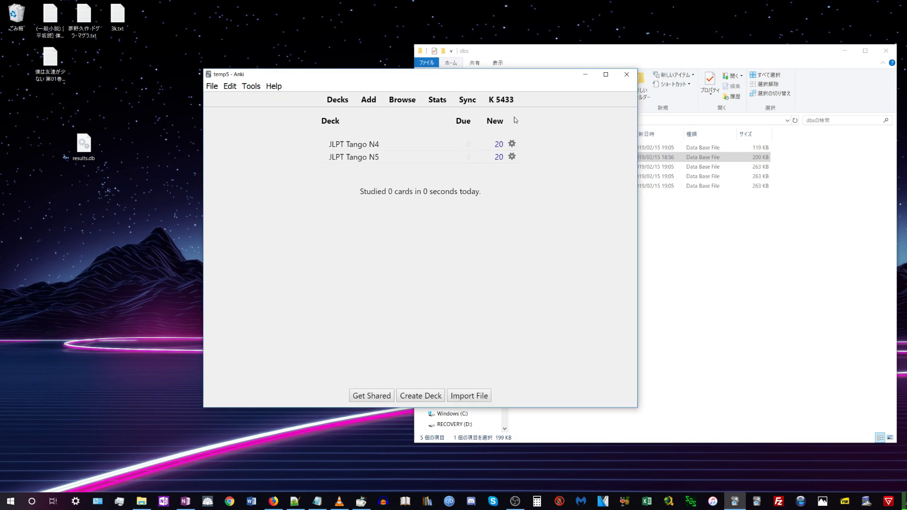
left_click(696, 313)
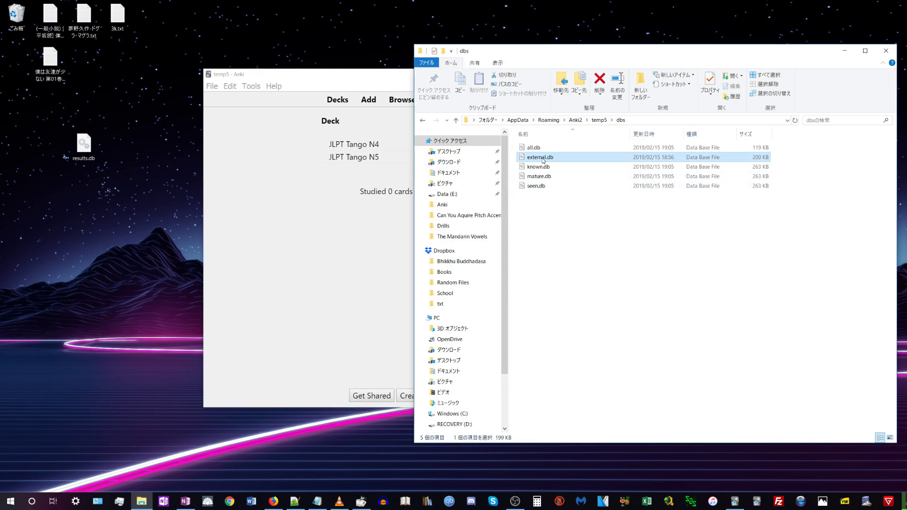
left_click(273, 259)
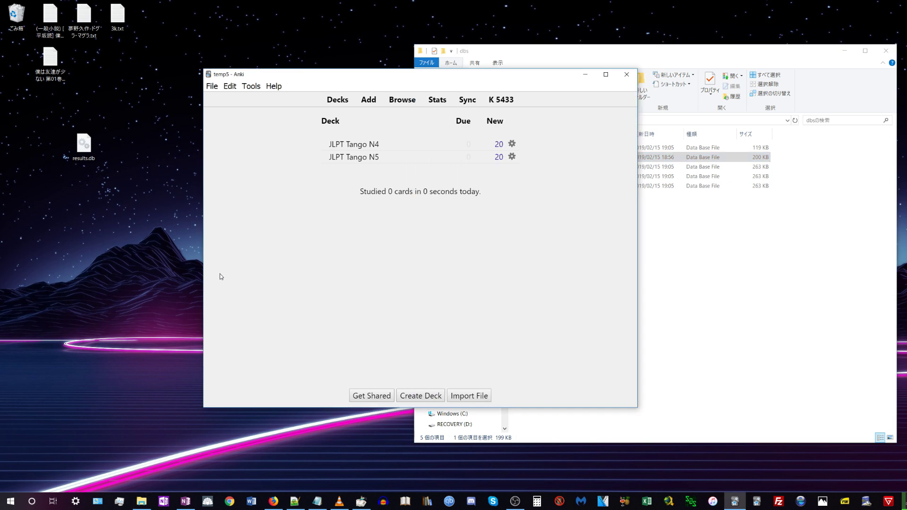
left_click(80, 22)
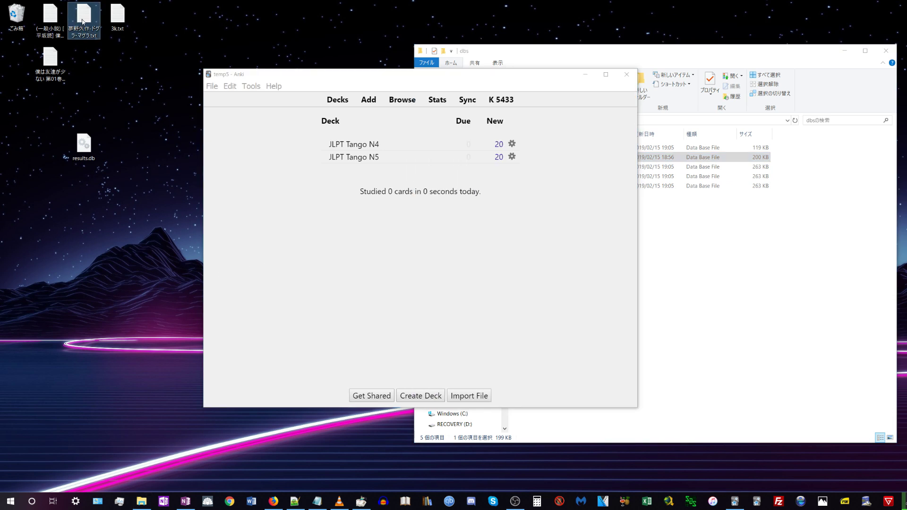
left_click(37, 27)
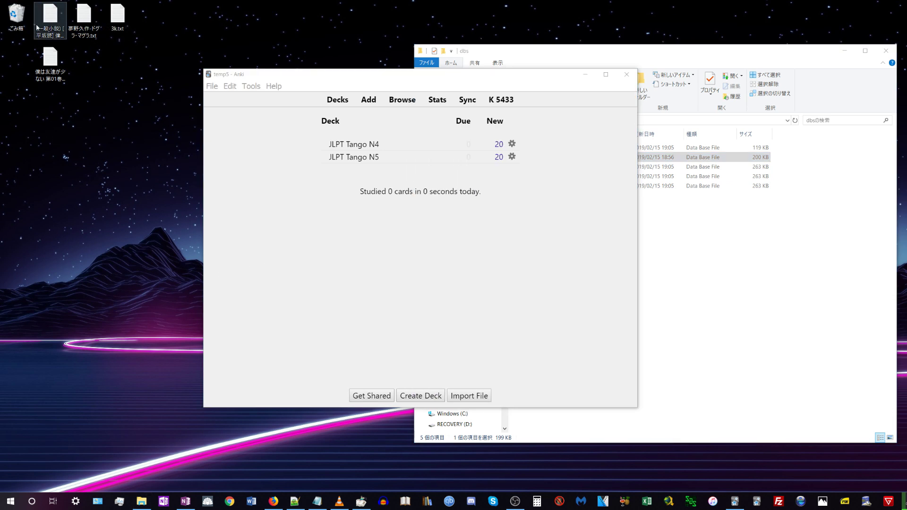
left_click(69, 28)
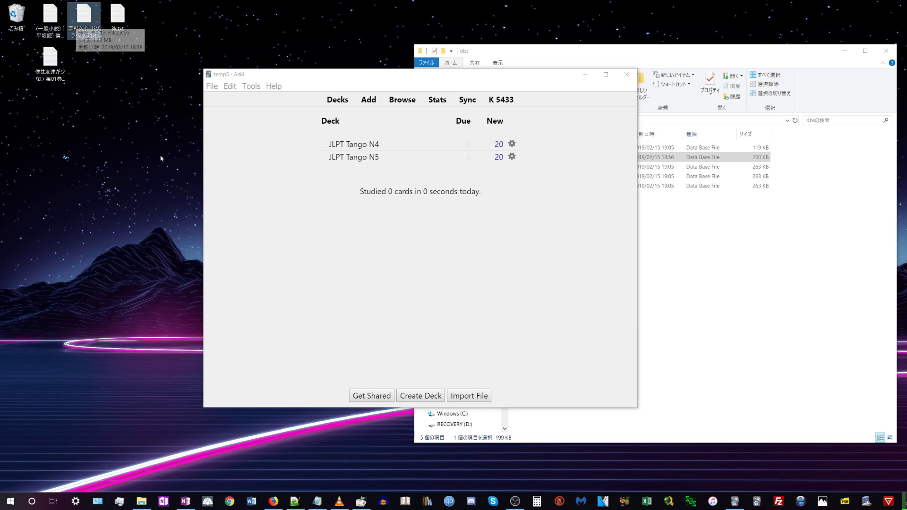
left_click(694, 232)
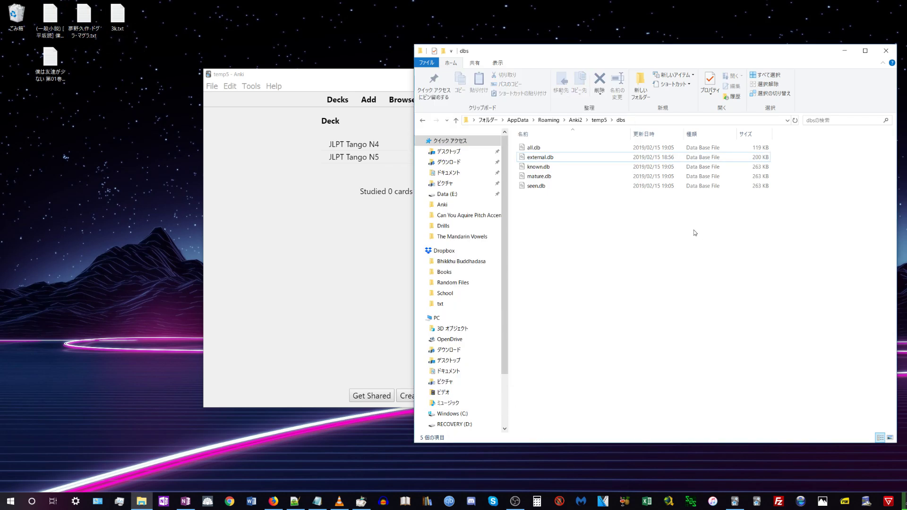
left_click(549, 159)
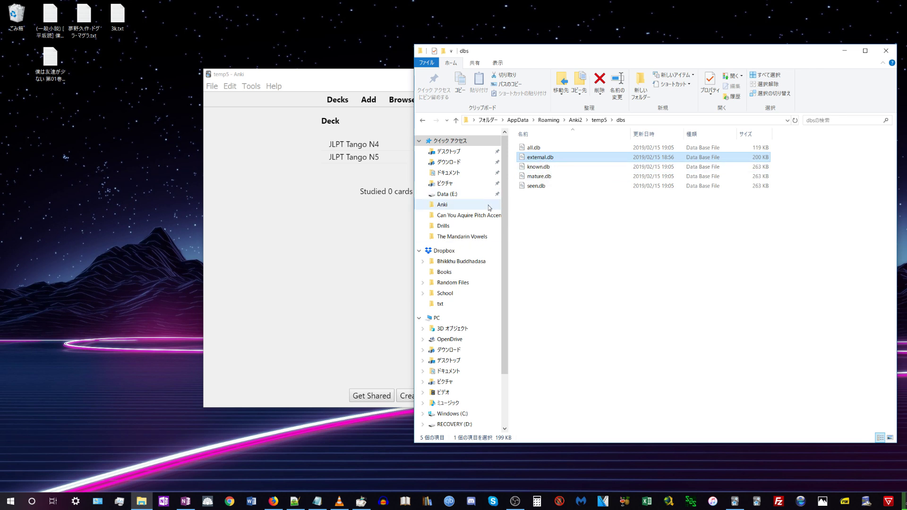
left_click(43, 65)
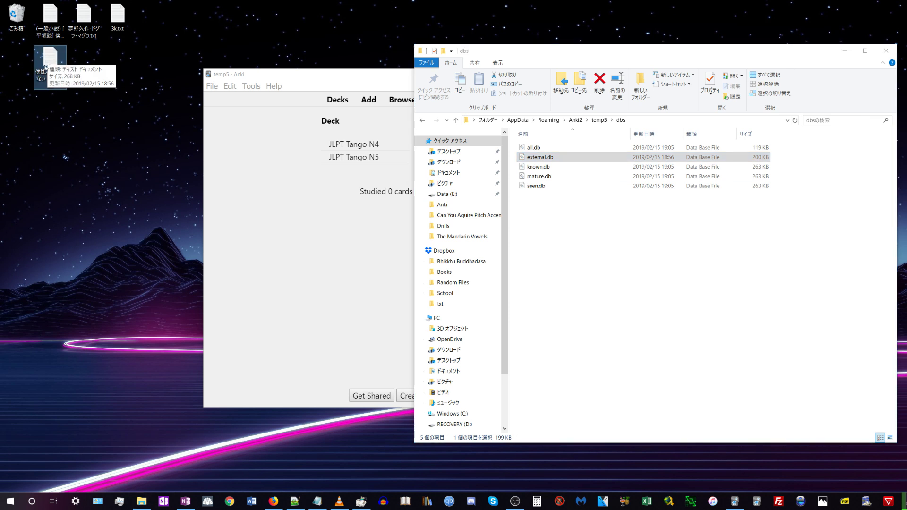
left_click(46, 67)
left_click(246, 279)
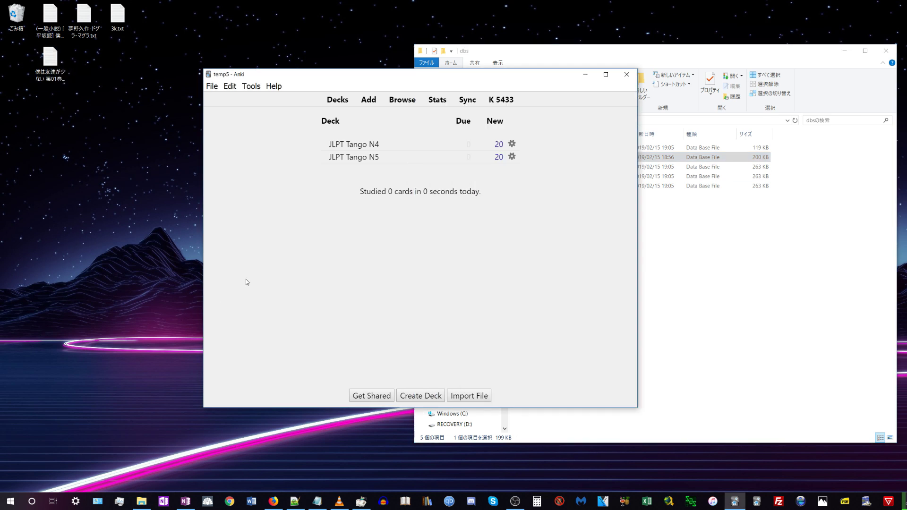
Open the MorphMan Database Manager and set the extraction language to Japanese.
left_click(251, 86)
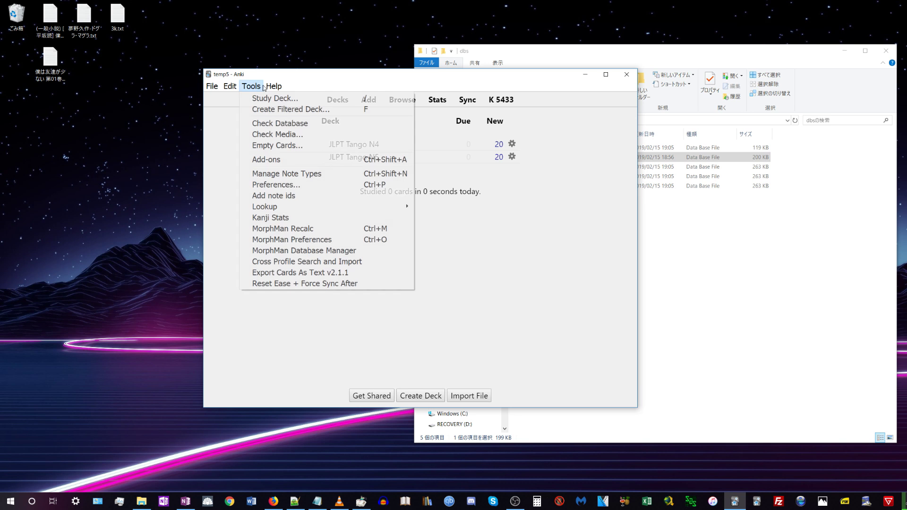
left_click(294, 251)
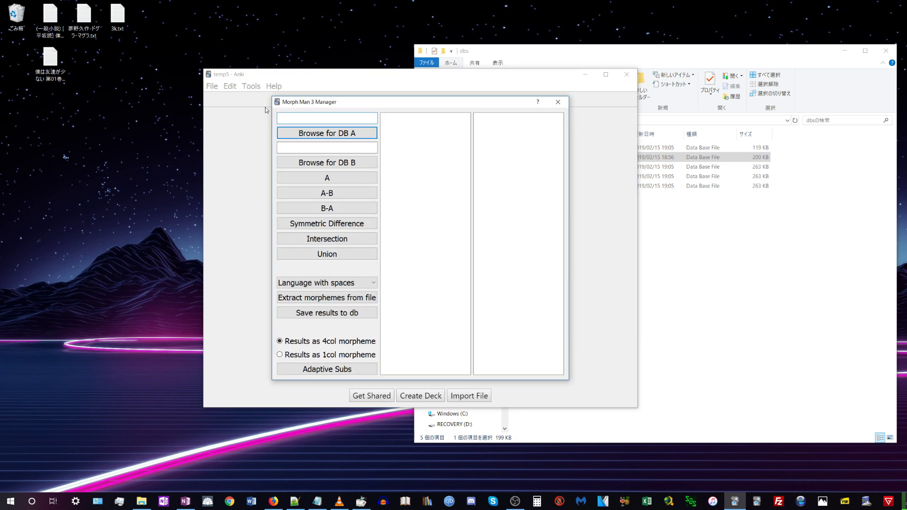
left_click(76, 27)
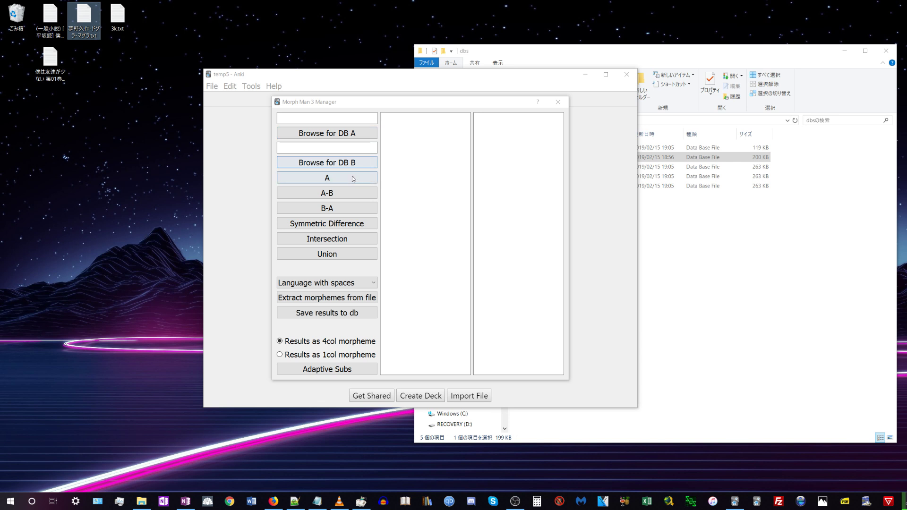
left_click(334, 284)
left_click(321, 301)
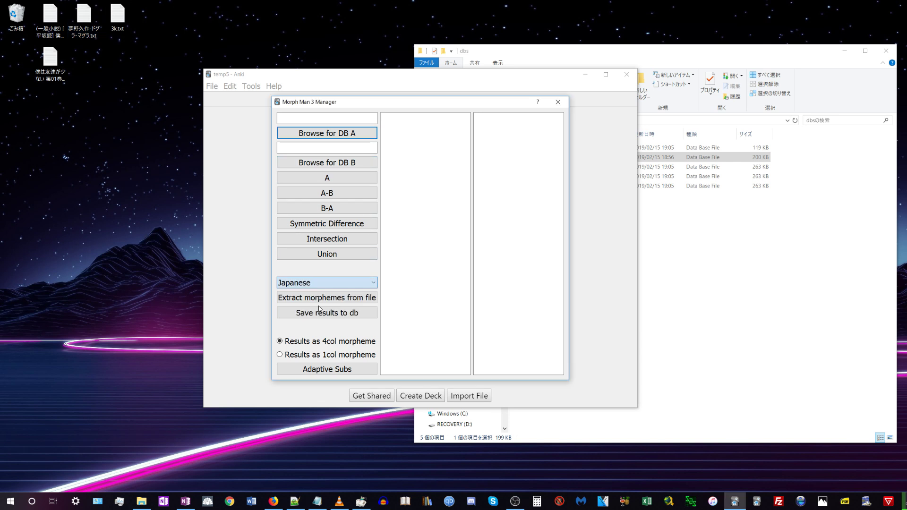
Extract morphemes from the ドグラ マグラ novel's text file and save them to the desktop as textFile.db.
left_click(321, 297)
left_click(308, 172)
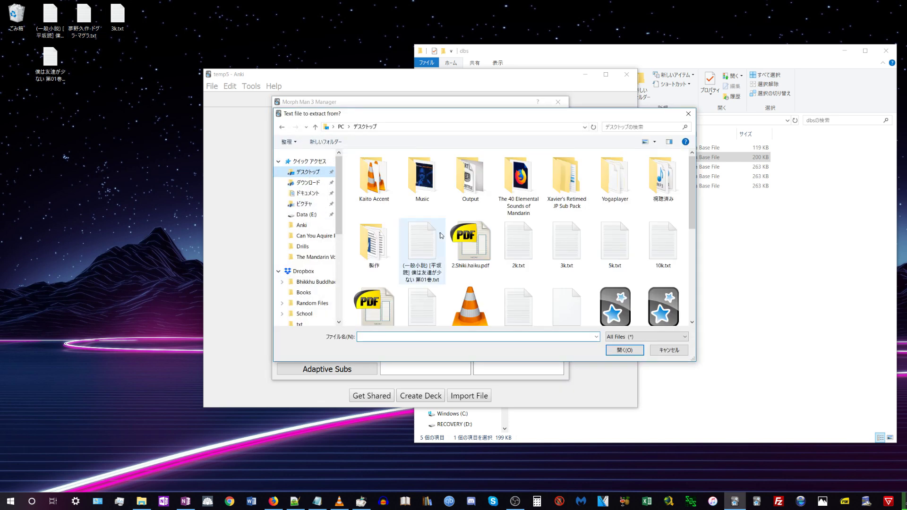
scroll(548, 259, "down", 3)
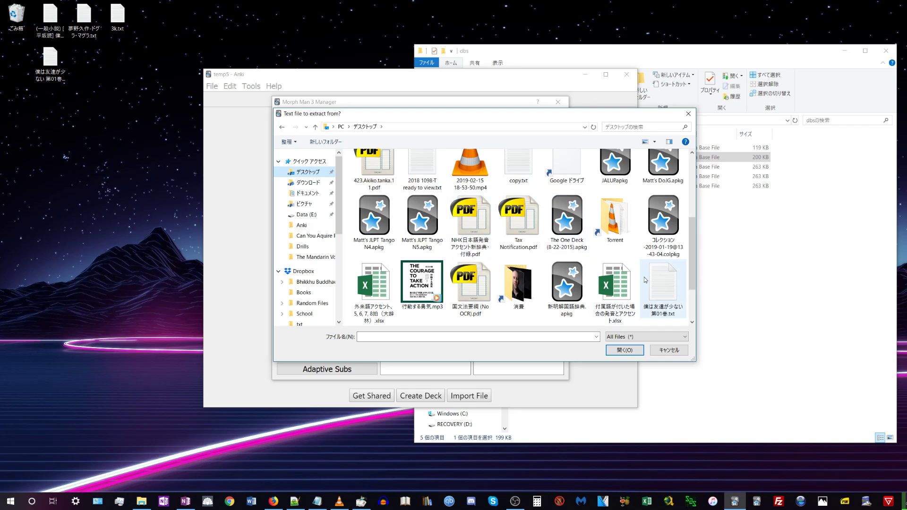
scroll(515, 293, "down", 1)
double_click(373, 293)
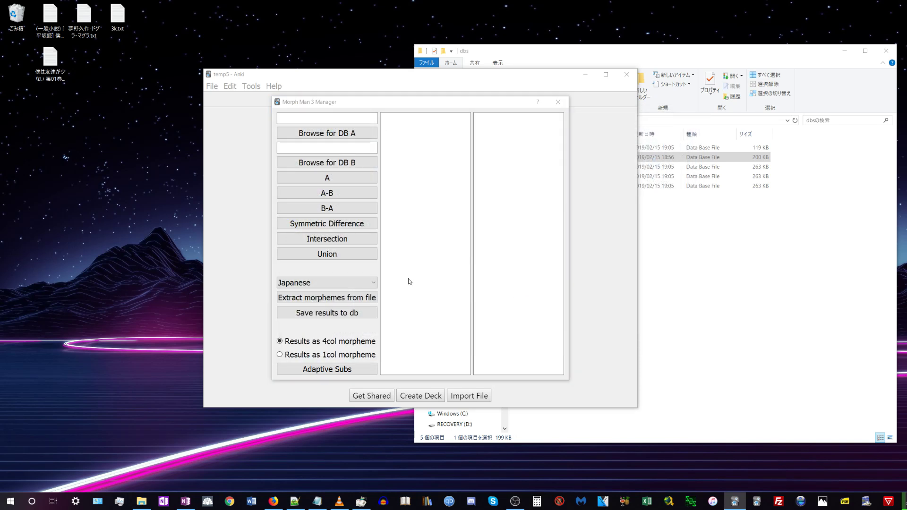
left_click(308, 171)
left_click(623, 350)
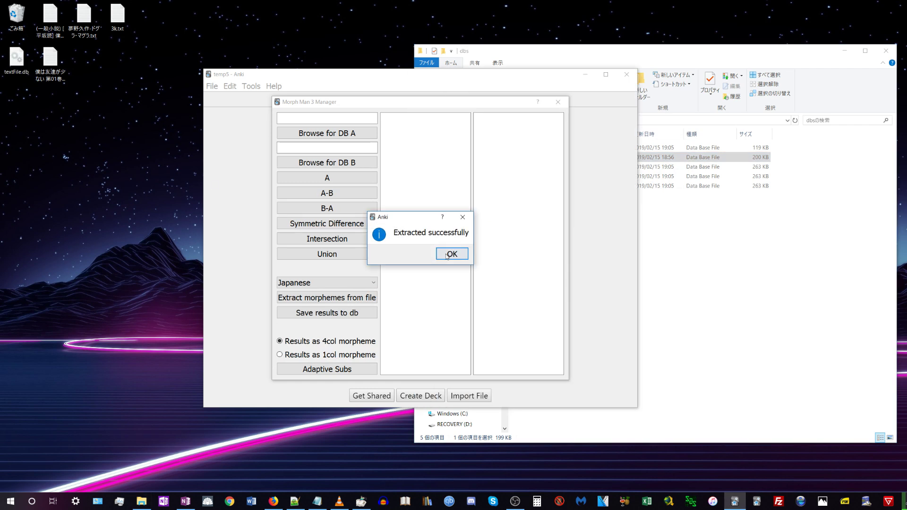
left_click(451, 254)
Move the textFile.db icon below the novel files on the desktop and select external.db in the dbs folder.
left_click(543, 158)
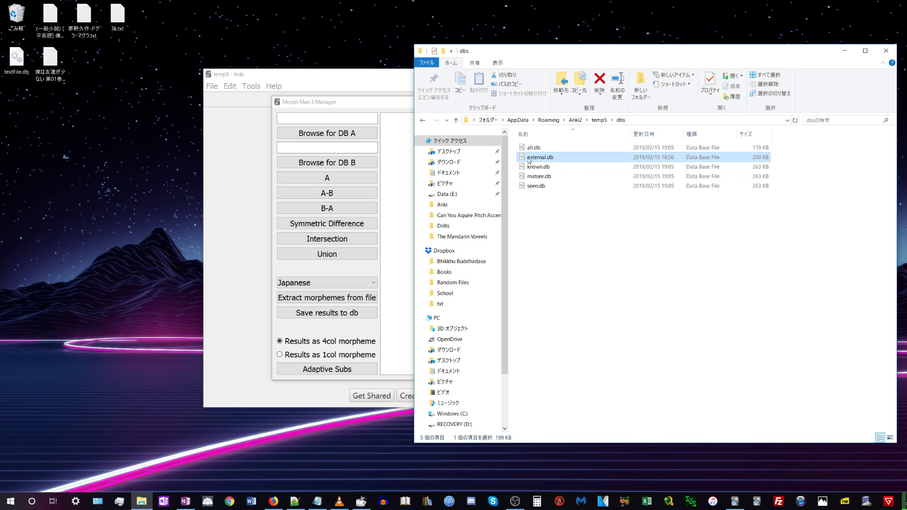
left_click_drag(15, 59, 7, 105)
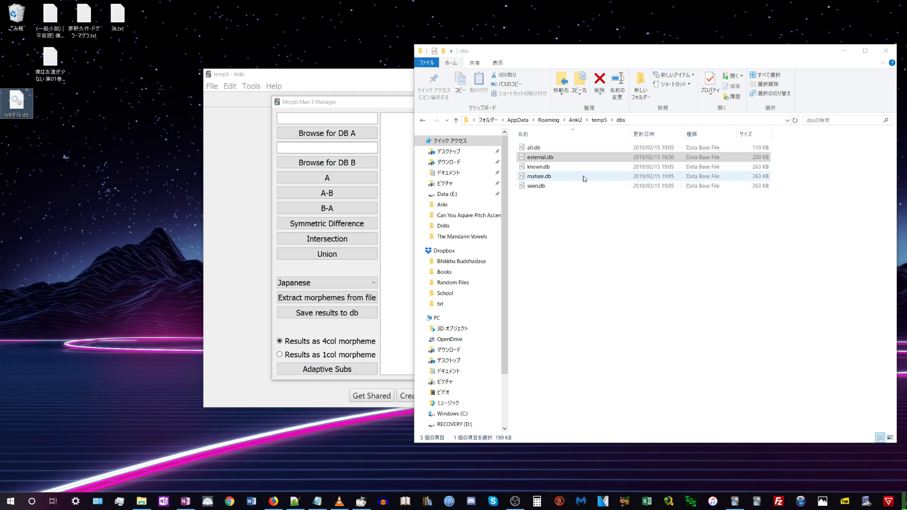
left_click(554, 162)
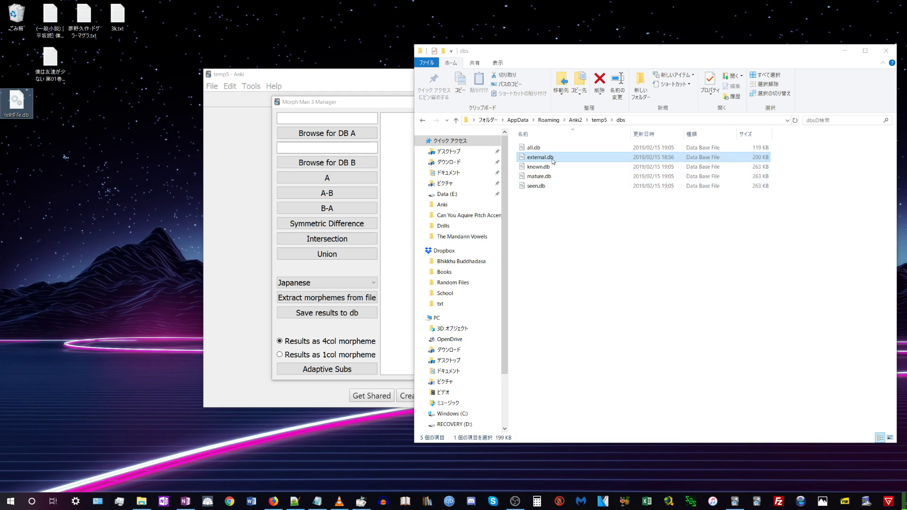
Load external.db from the dbs folder as DB A and textFile.db from the desktop as DB B.
left_click(333, 133)
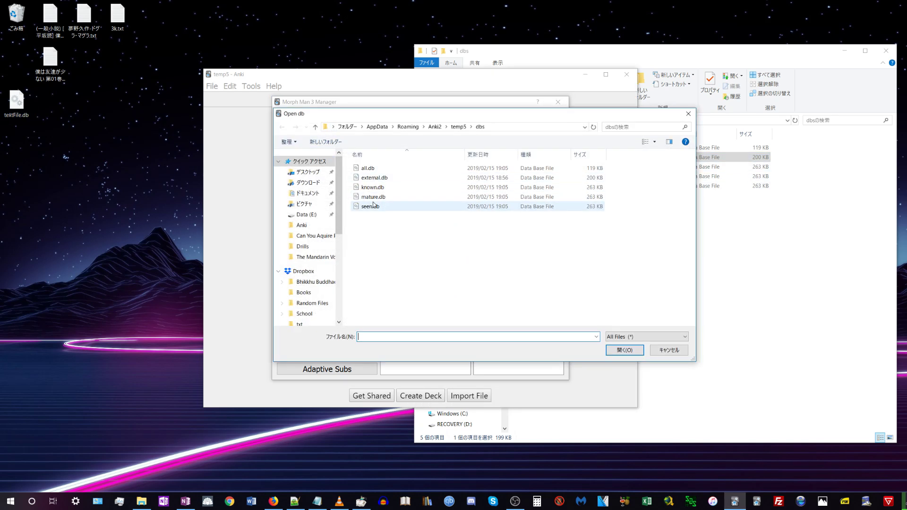
double_click(374, 177)
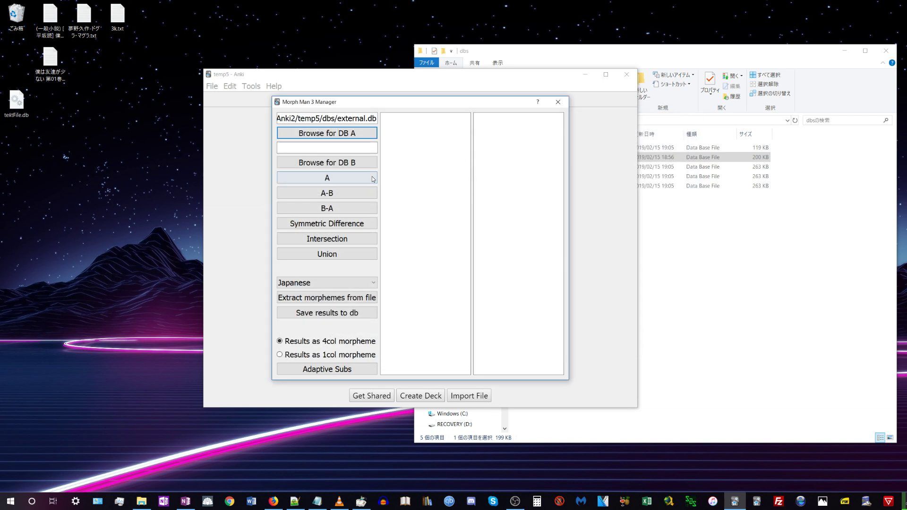
left_click(319, 162)
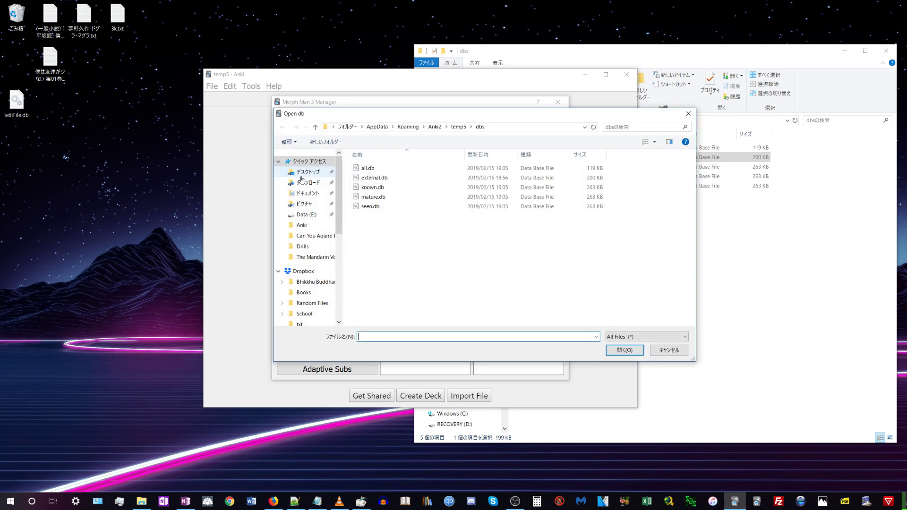
left_click(317, 173)
scroll(520, 226, "down", 3)
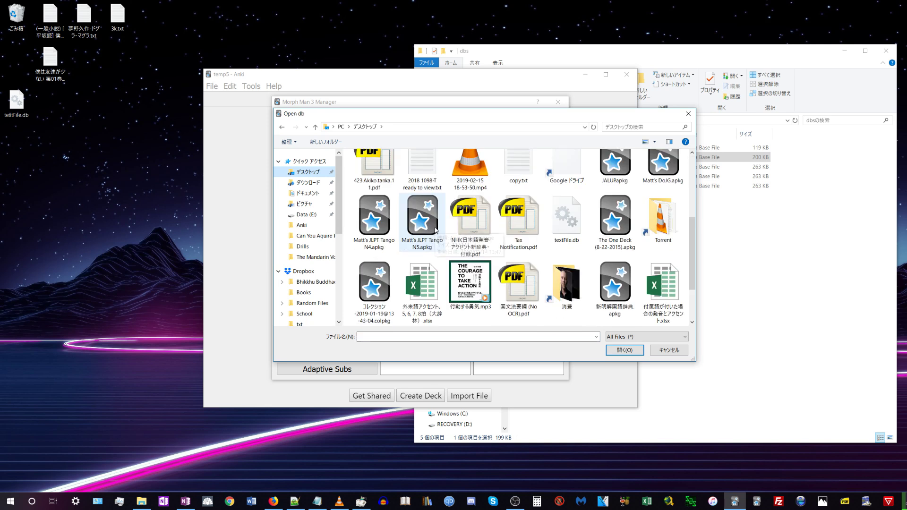
double_click(570, 240)
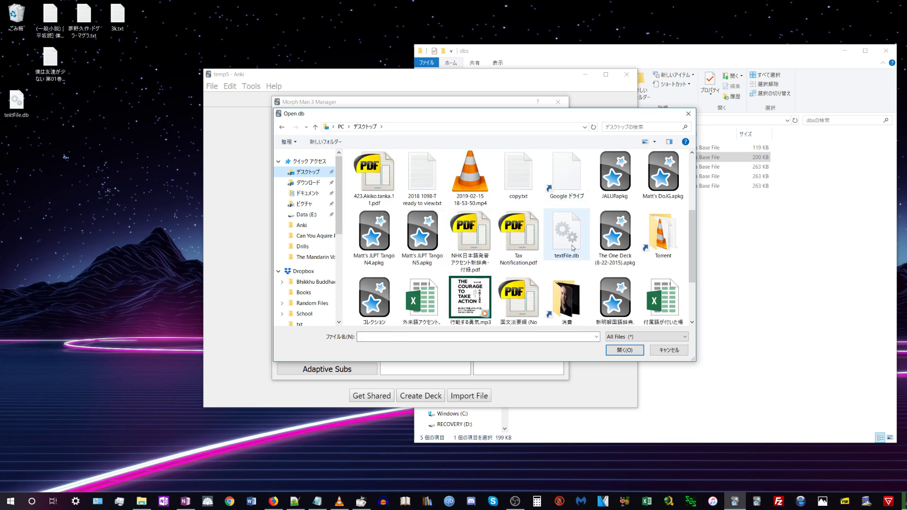
Merge DB A and DB B with Union and save the results over external.db in the dbs folder.
left_click(331, 255)
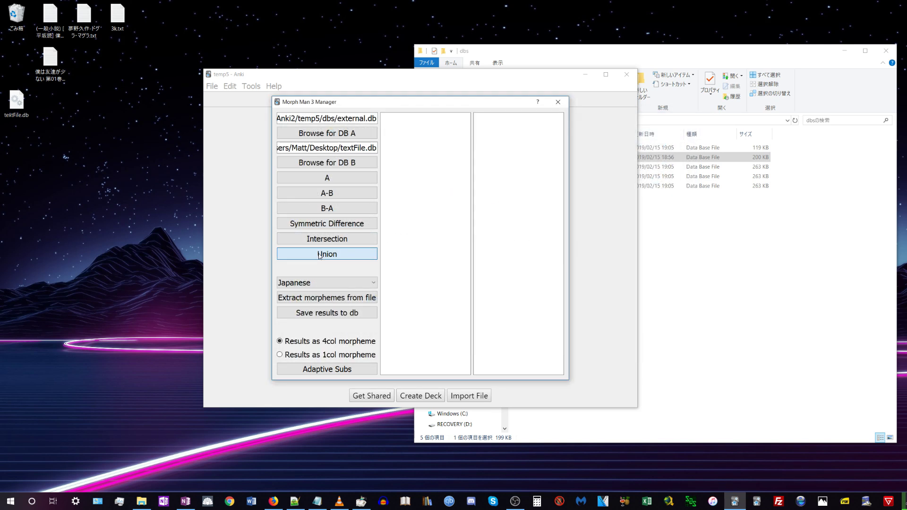
left_click(542, 119)
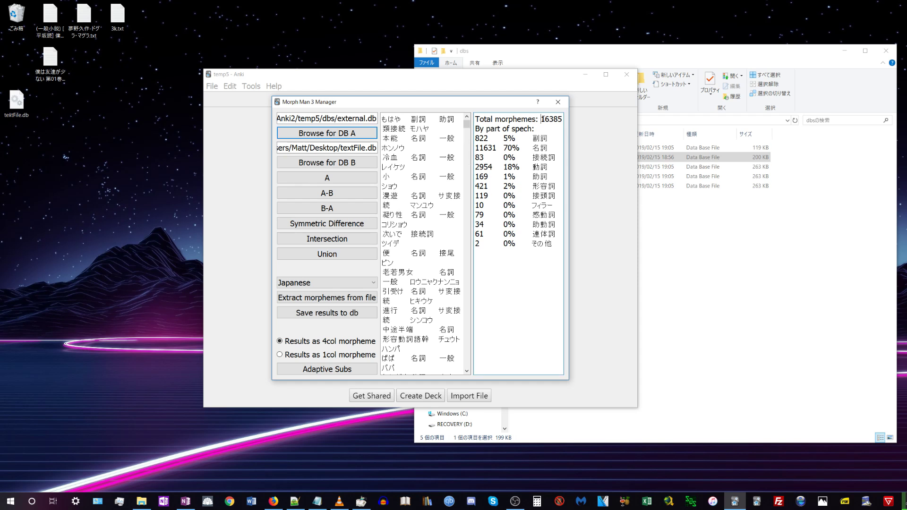
left_click_drag(542, 119, 558, 118)
left_click(334, 312)
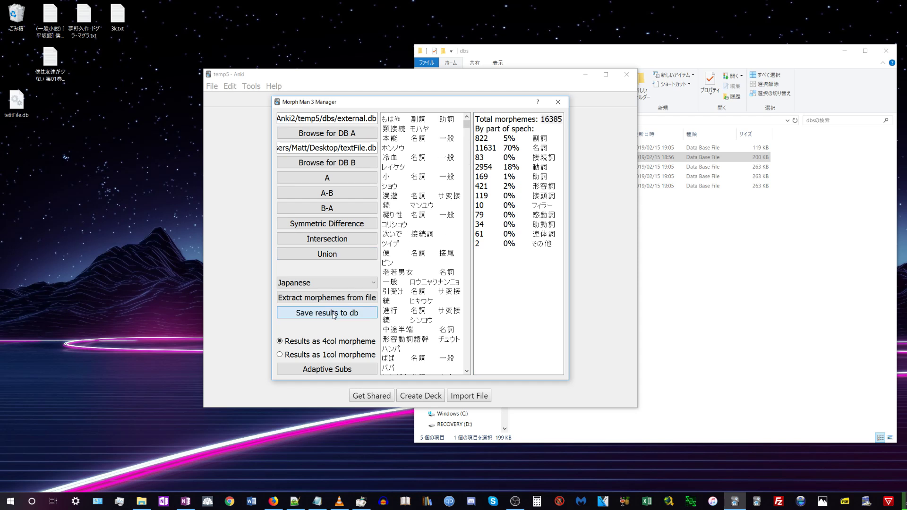
left_click(372, 181)
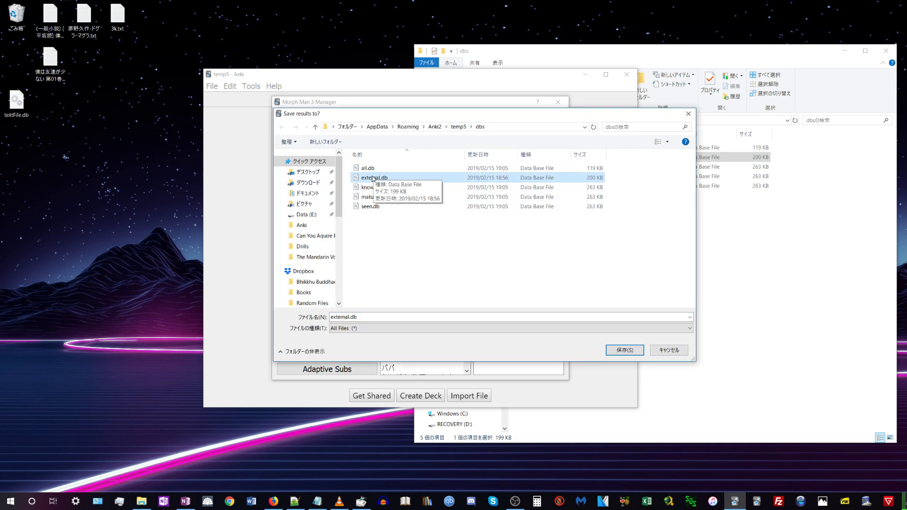
left_click(618, 350)
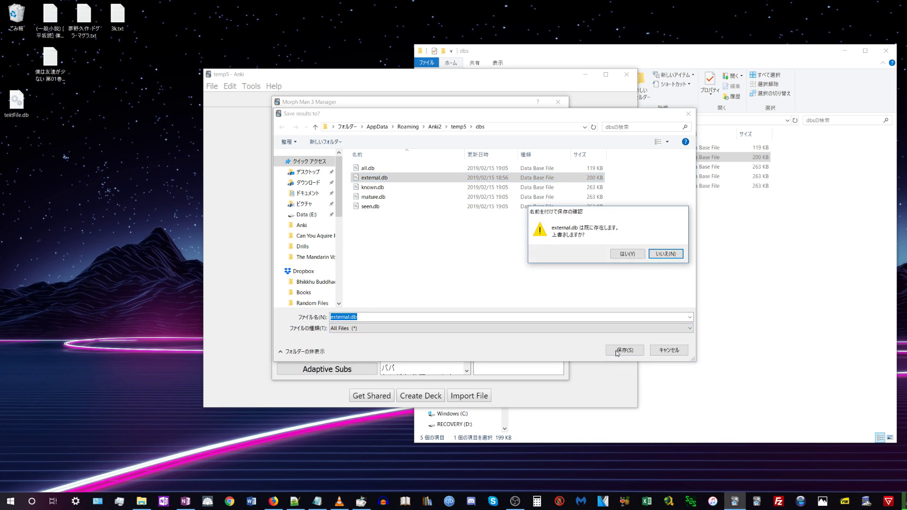
left_click(624, 255)
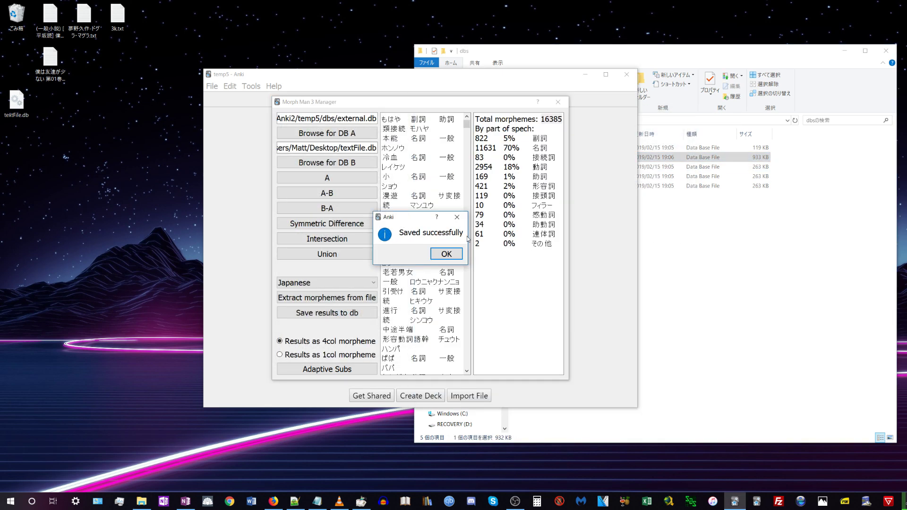
left_click(446, 253)
Close the Morph Man 3 Manager and run MorphMan Recalc.
left_click(519, 161)
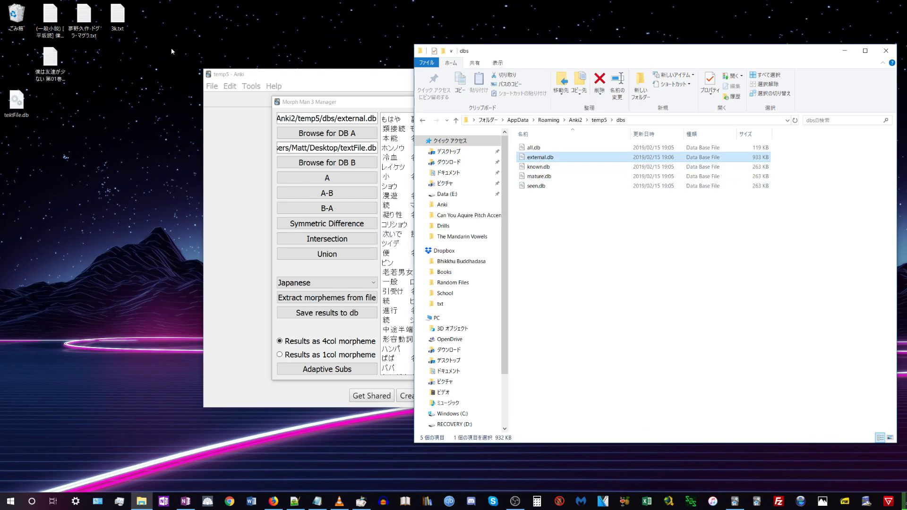
left_click(238, 159)
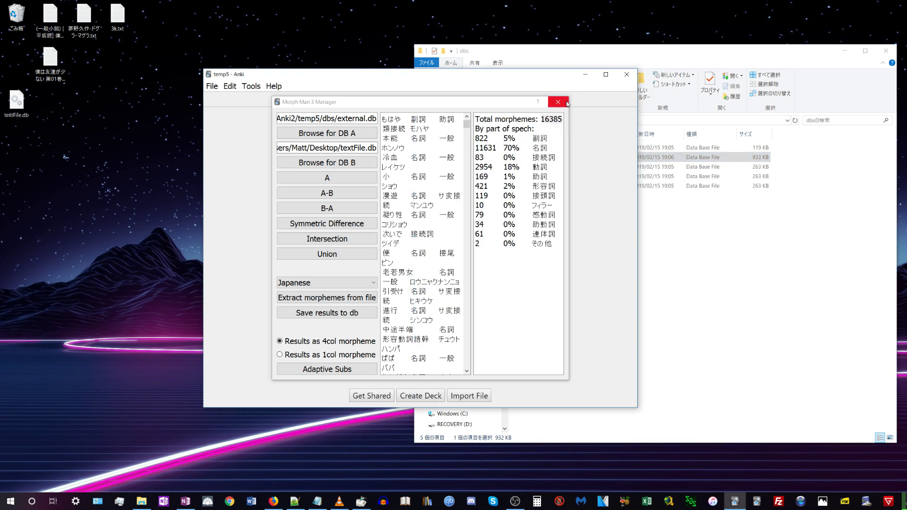
left_click(566, 103)
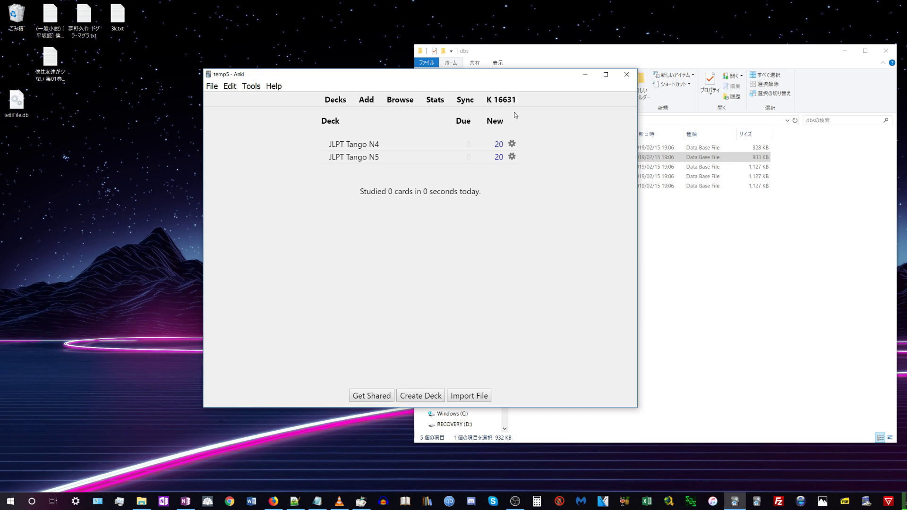
Examine external.db alongside the all, known, mature and seen databases in the dbs folder.
left_click(682, 262)
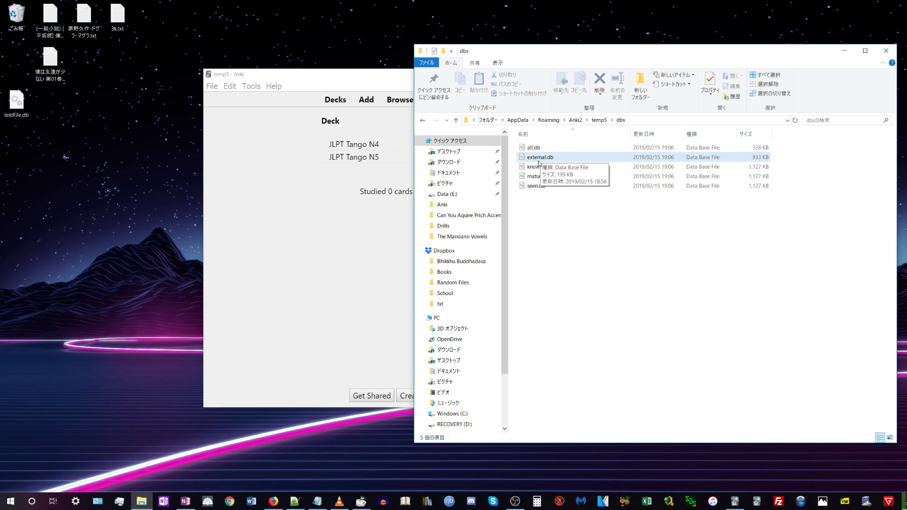
left_click(24, 105)
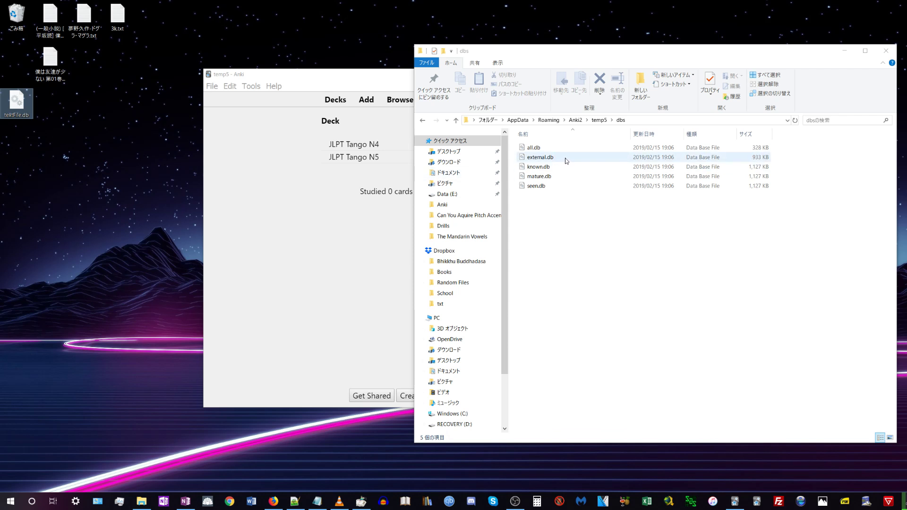
left_click(558, 161)
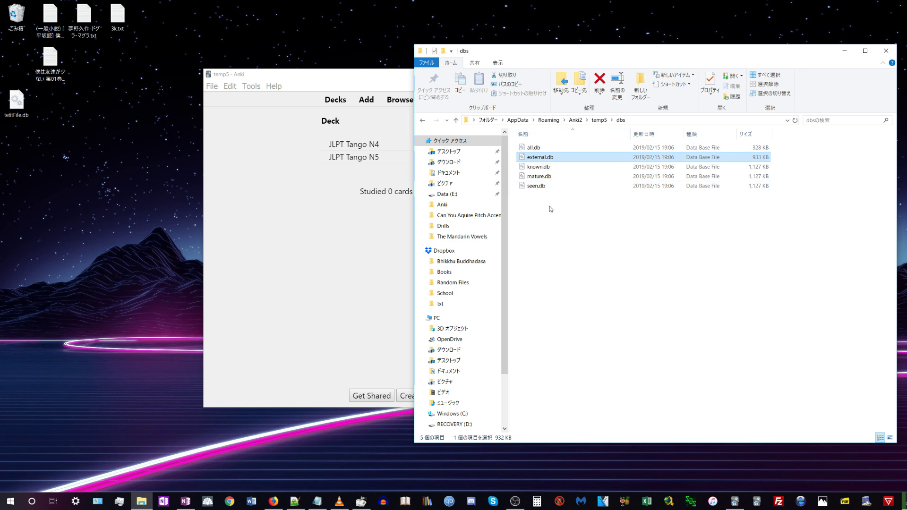
left_click_drag(541, 206, 536, 164)
left_click(539, 145)
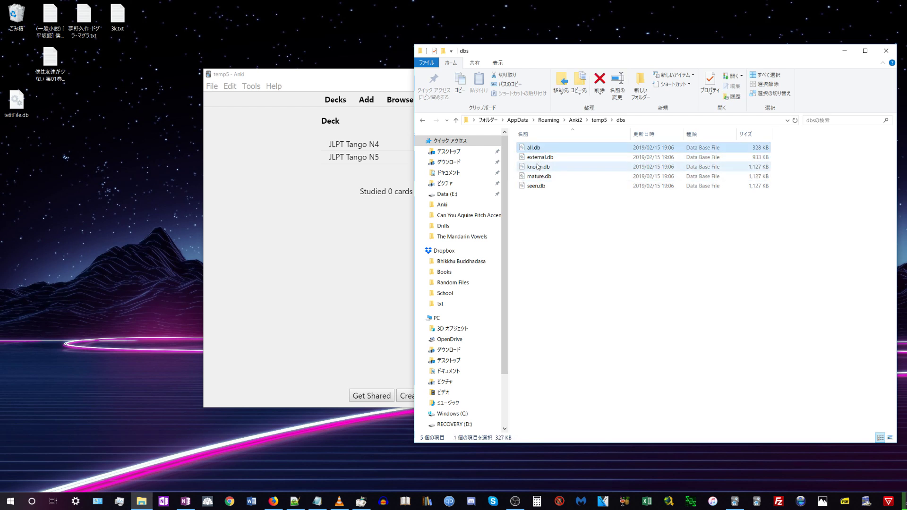
left_click_drag(544, 211, 539, 173)
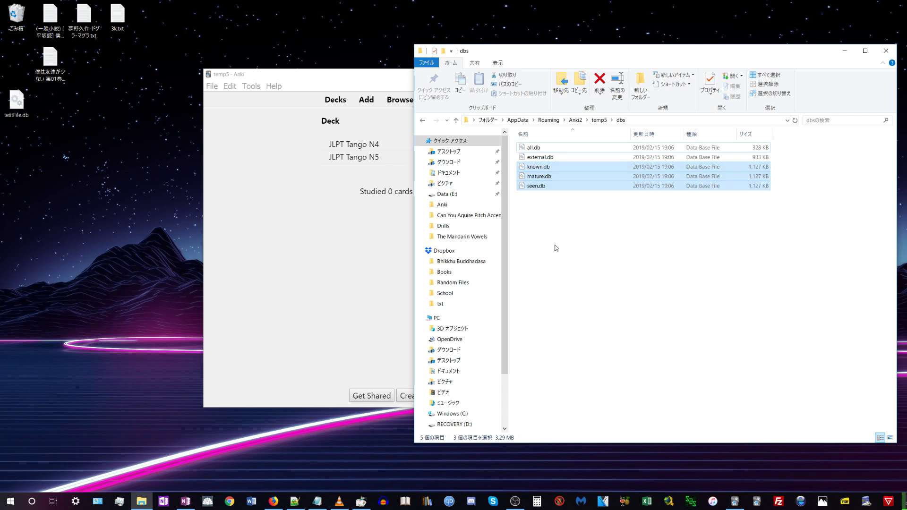
right_click(556, 227)
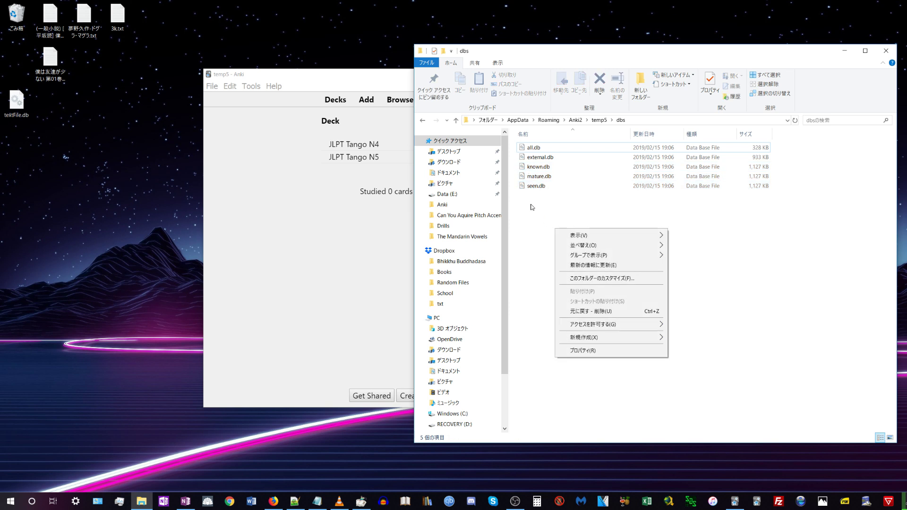
left_click(549, 212)
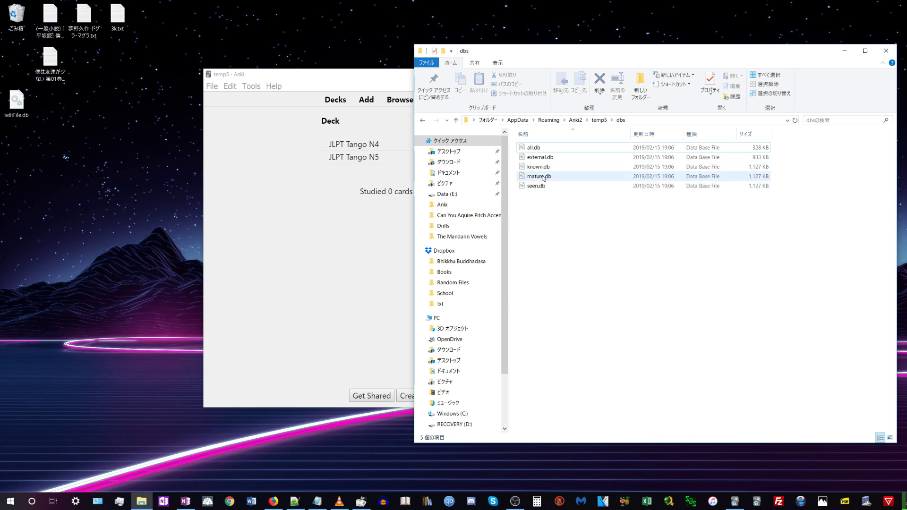
left_click(538, 160)
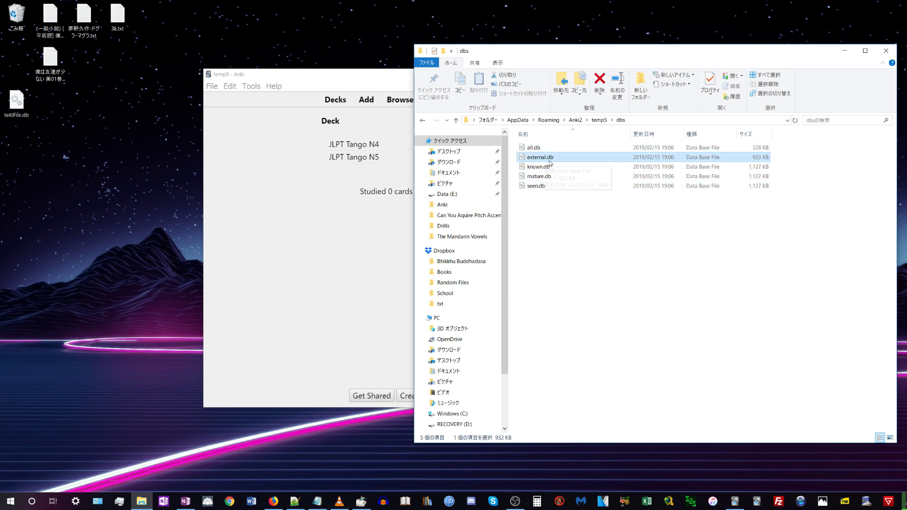
left_click(322, 269)
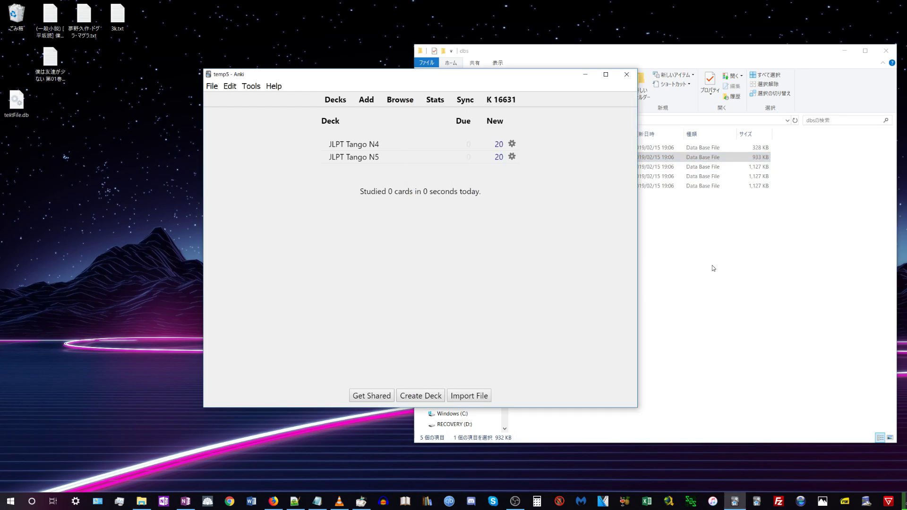
left_click(713, 268)
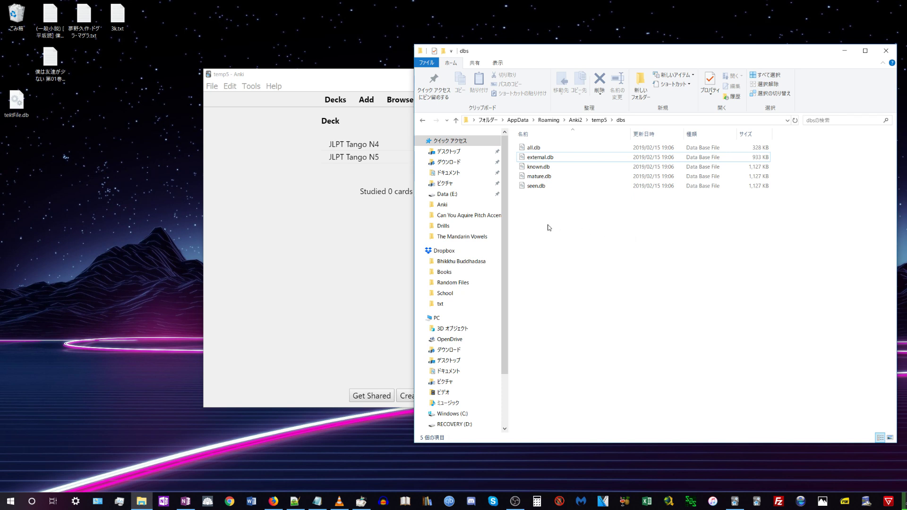
Open the MorphMan Database Manager again and widen its window.
left_click(251, 86)
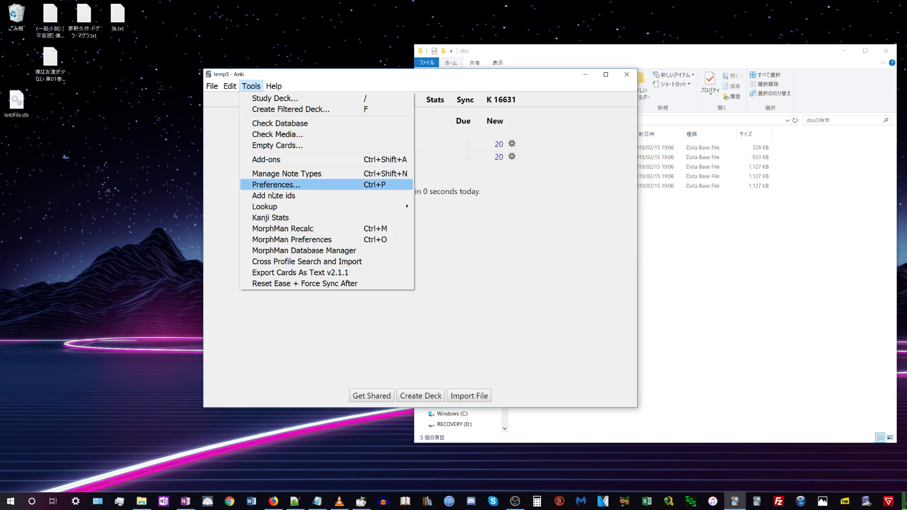
left_click(286, 250)
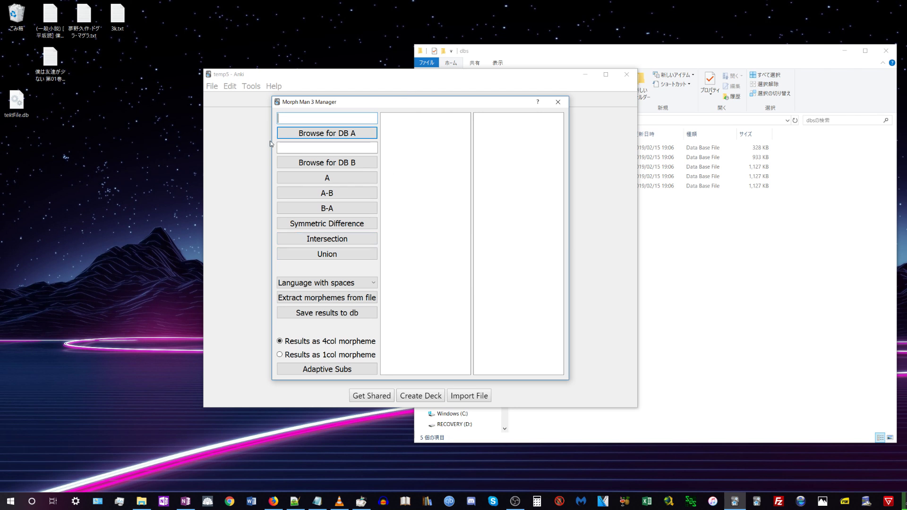
left_click_drag(271, 141, 193, 140)
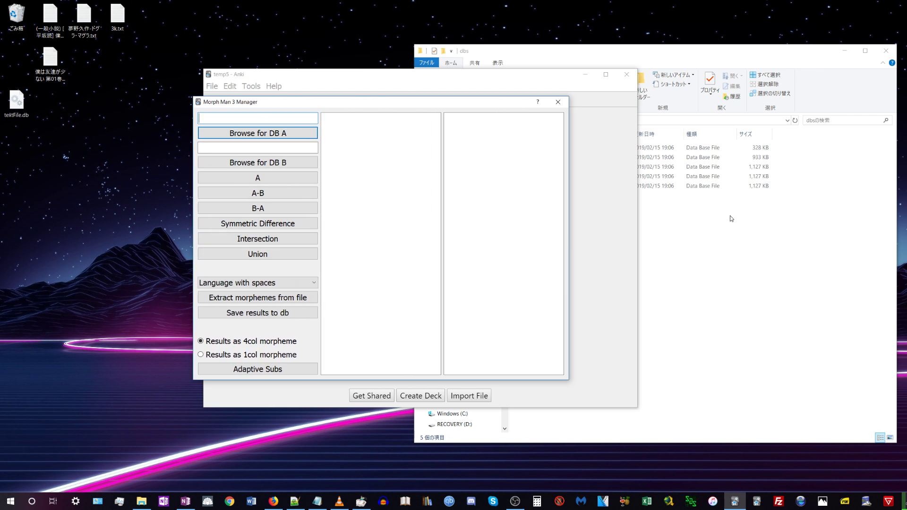
left_click(731, 222)
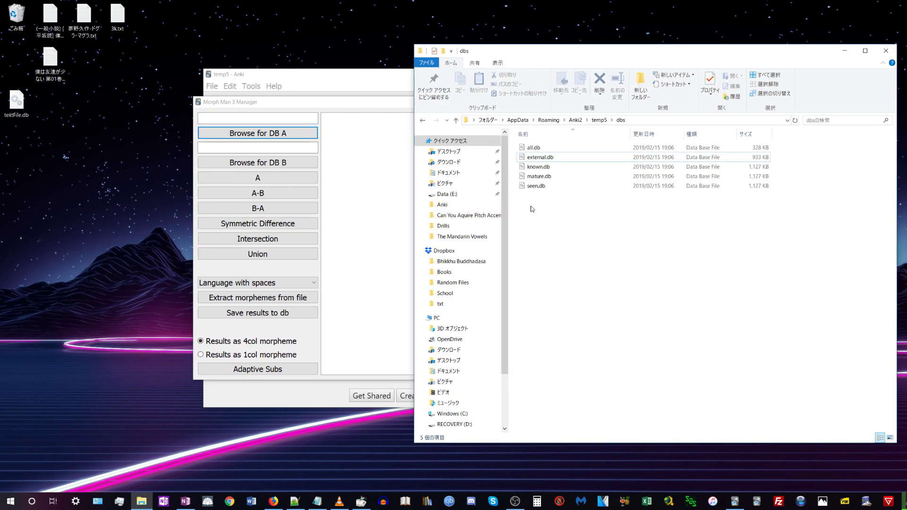
left_click_drag(15, 140, 36, 374)
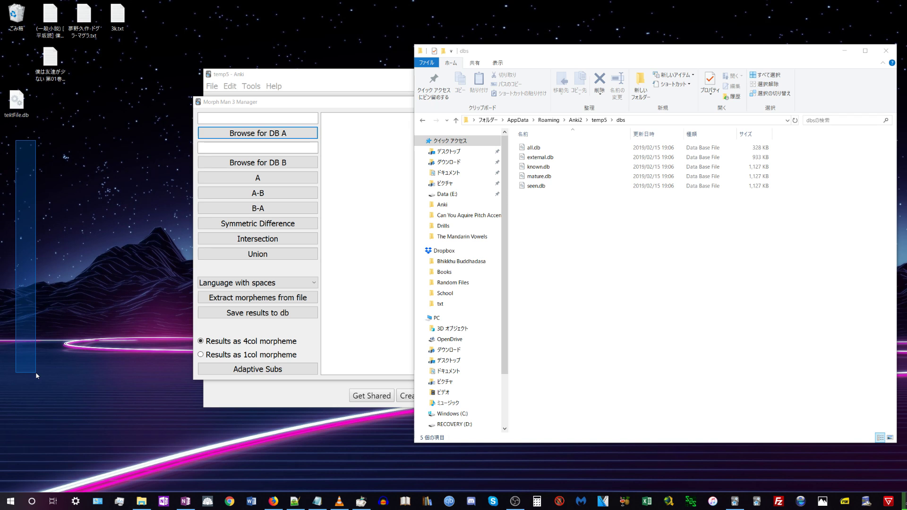
left_click_drag(36, 373, 37, 373)
left_click_drag(534, 215, 668, 242)
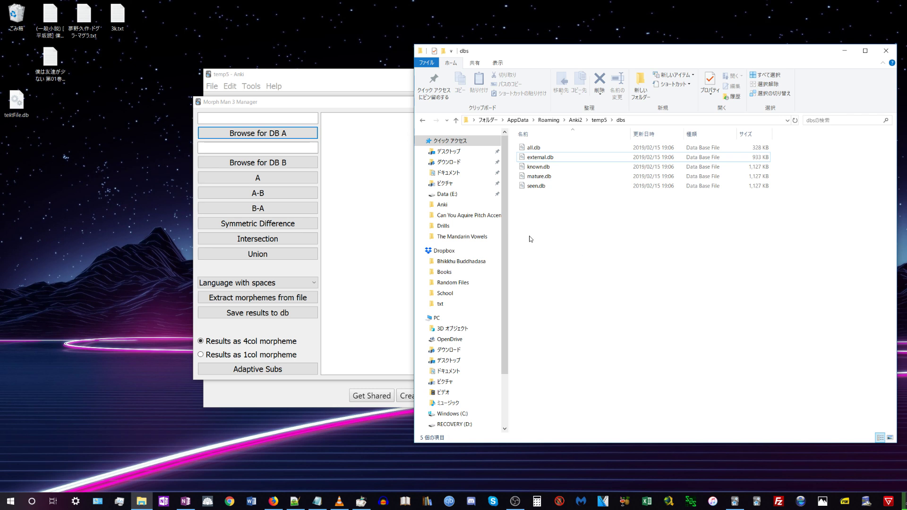
Open 3k.txt from the desktop, look through its word list and close it again.
double_click(117, 17)
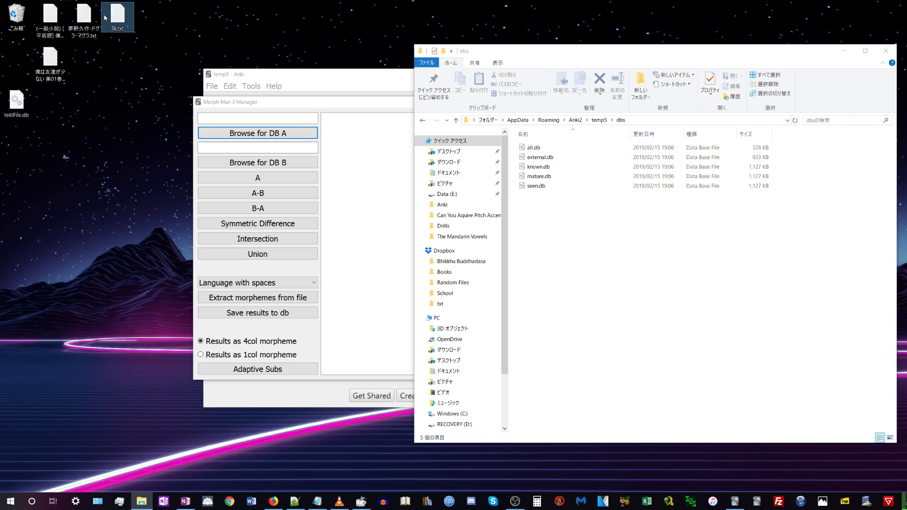
scroll(253, 153, "down", 20)
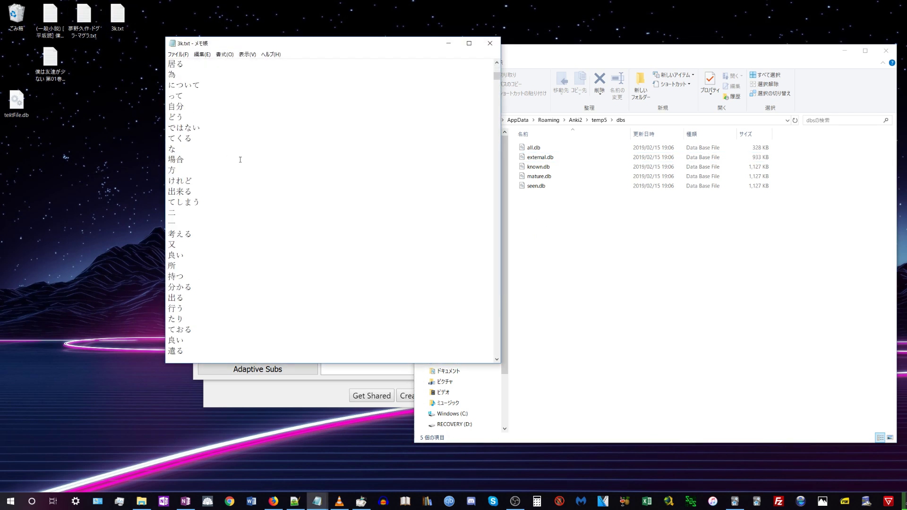
scroll(228, 182, "down", 20)
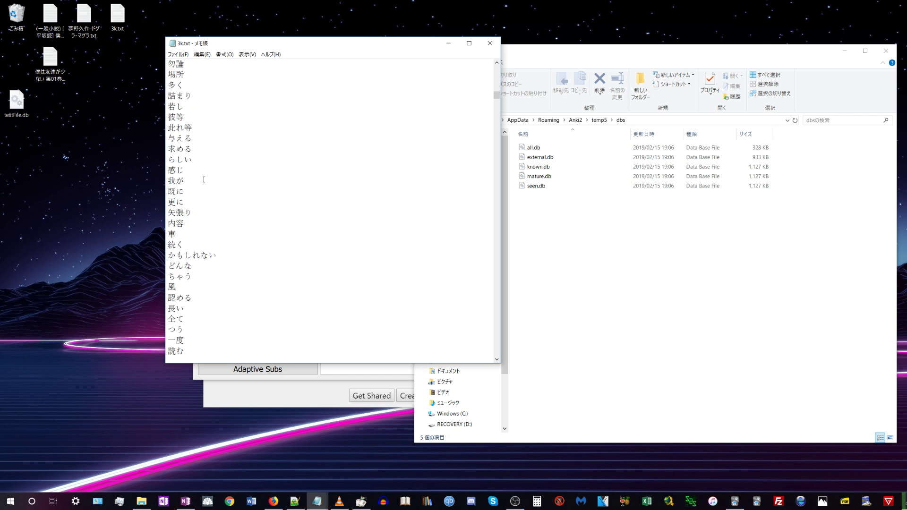
scroll(213, 195, "down", 15)
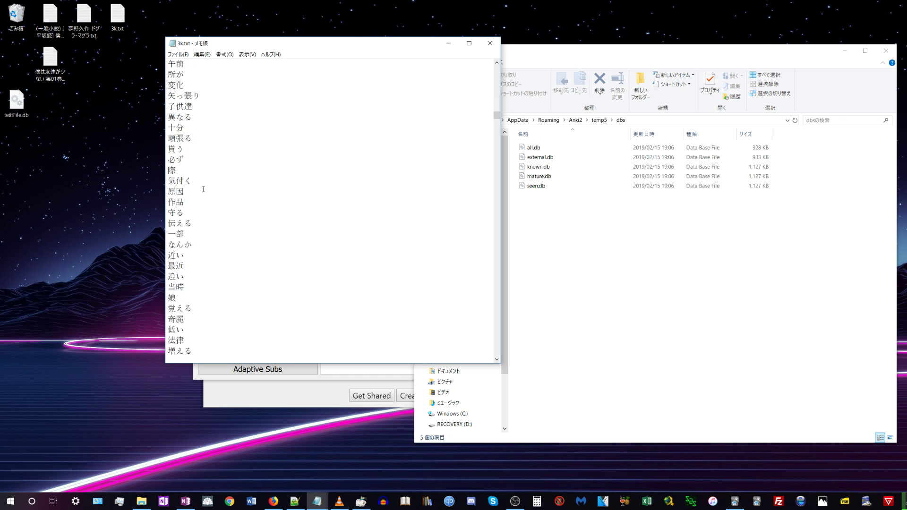
left_click(490, 43)
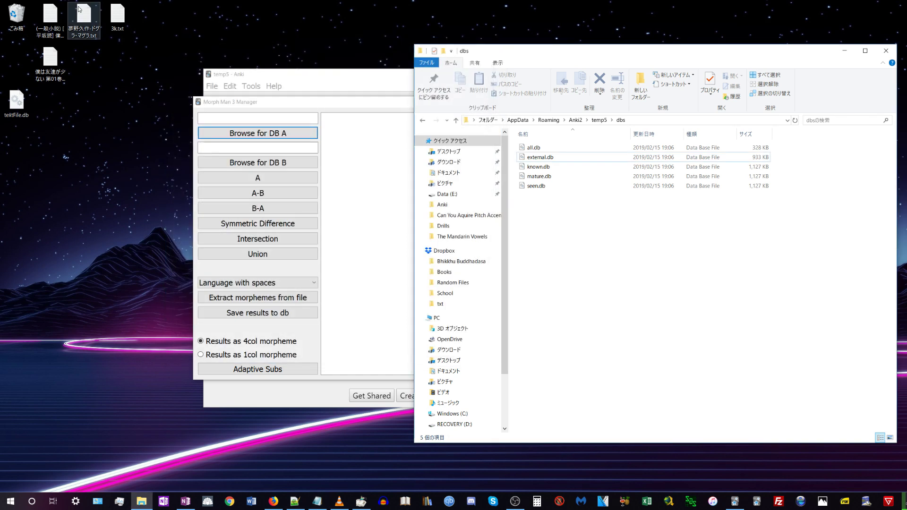
left_click(121, 26)
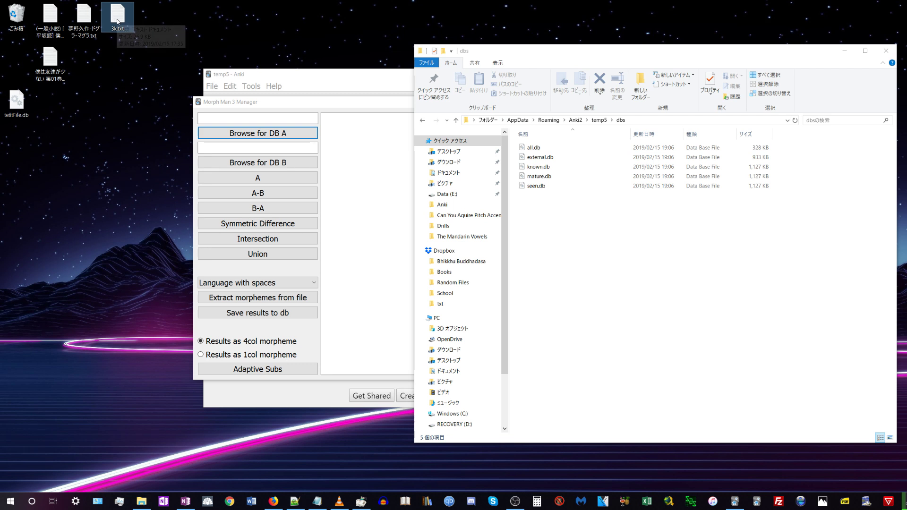
Extract morphemes from 3k.txt on the desktop with the Japanese morphemizer and save them to the desktop as textFile.db.
left_click(335, 254)
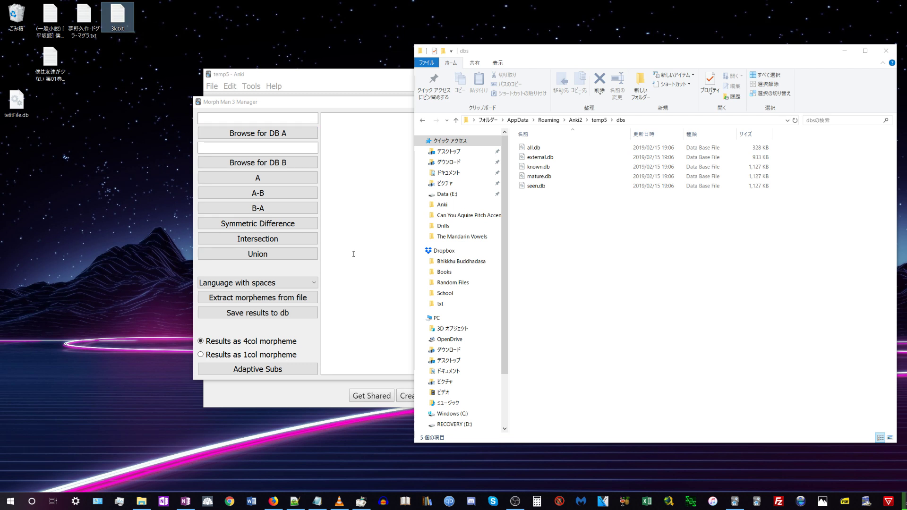
left_click(353, 254)
left_click(271, 284)
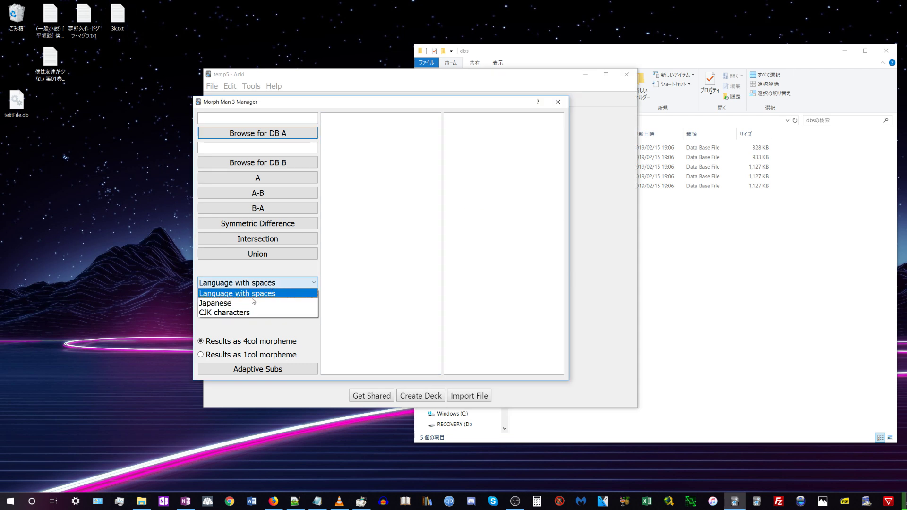
left_click(265, 301)
left_click(258, 298)
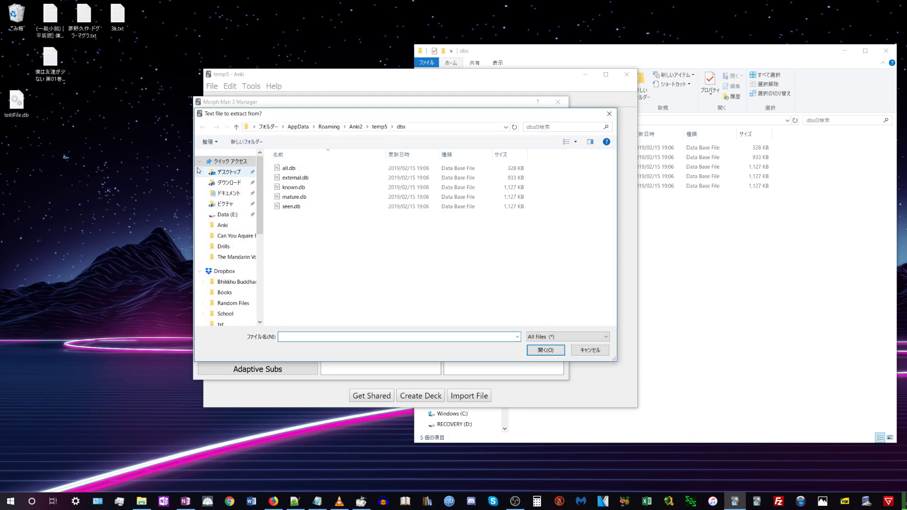
left_click(229, 172)
left_click(498, 249)
double_click(498, 249)
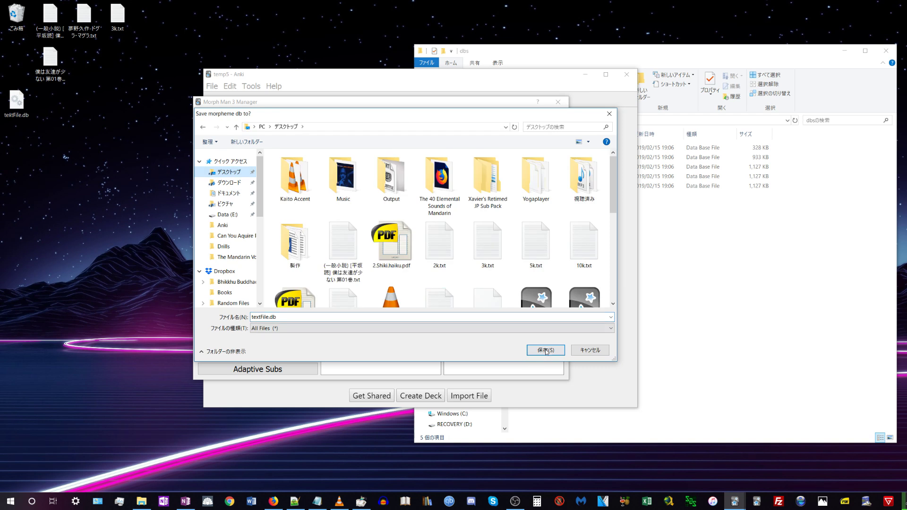
left_click(527, 352)
left_click(633, 256)
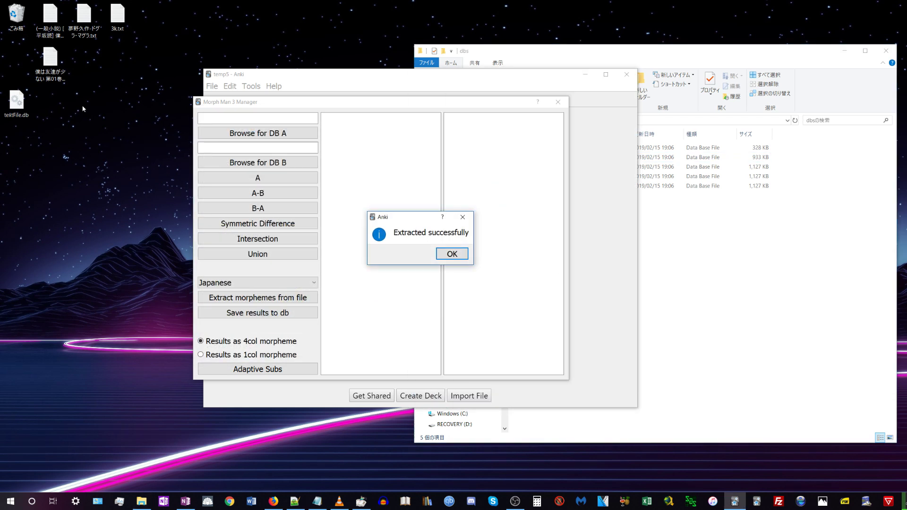
left_click(452, 253)
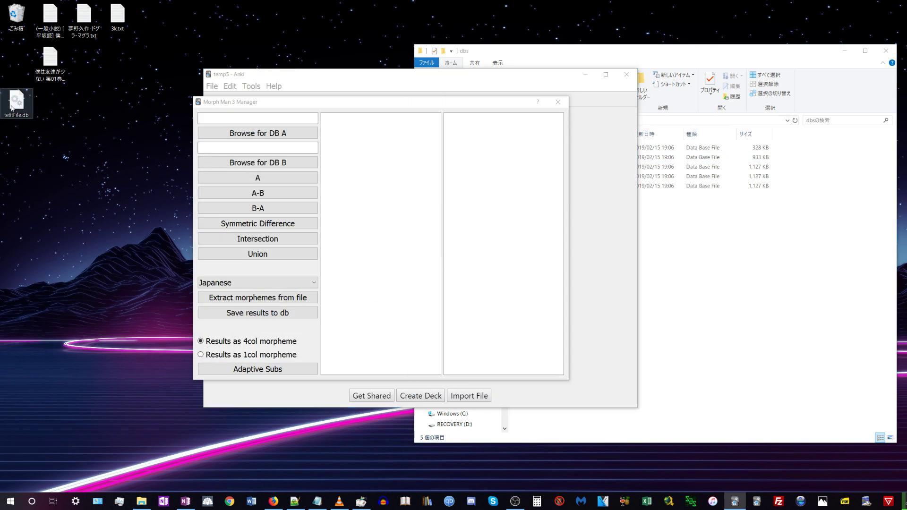
Move textFile.db from the desktop into the dbs folder and rename it priority.db.
left_click(14, 107)
left_click_drag(16, 108, 17, 141)
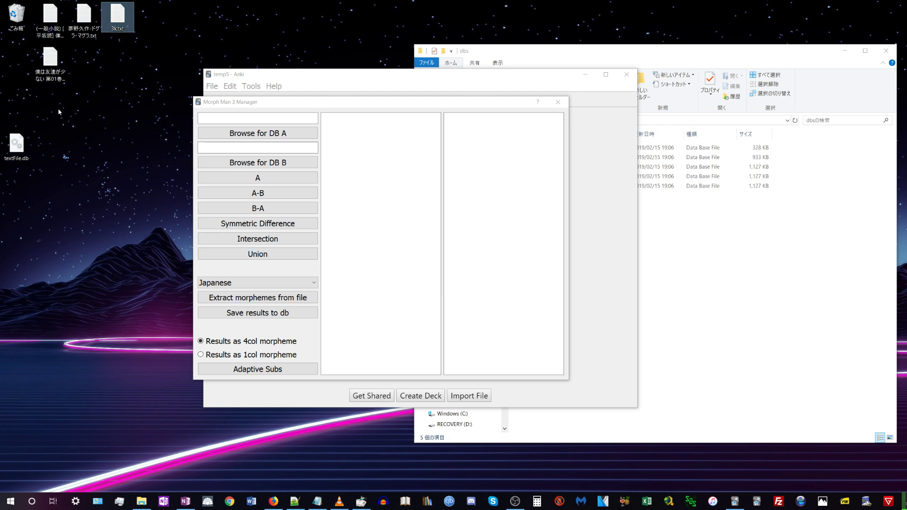
left_click_drag(23, 145, 542, 202)
right_click(542, 201)
left_click(613, 377)
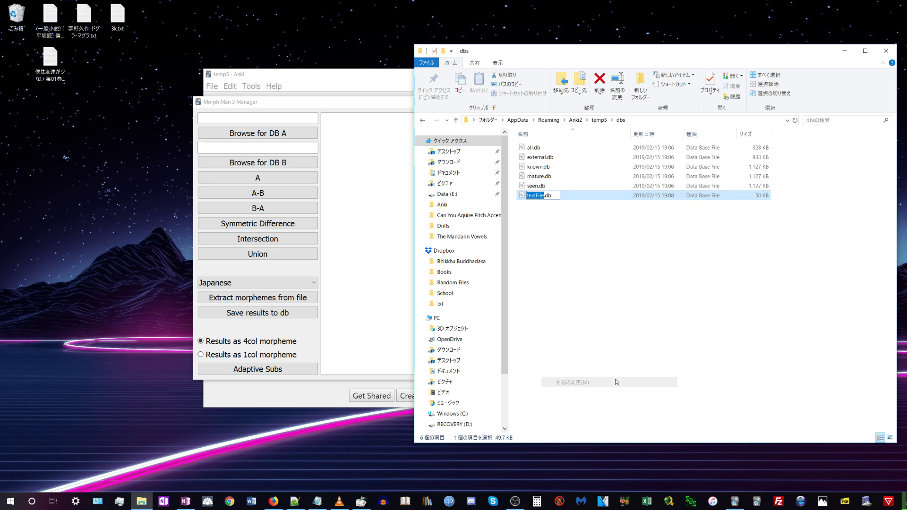
type("priority")
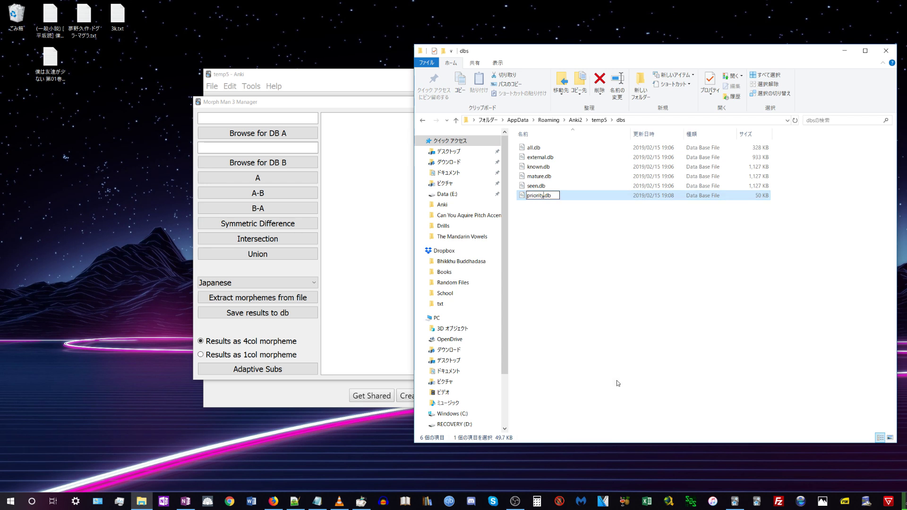
left_click(569, 257)
left_click(534, 185)
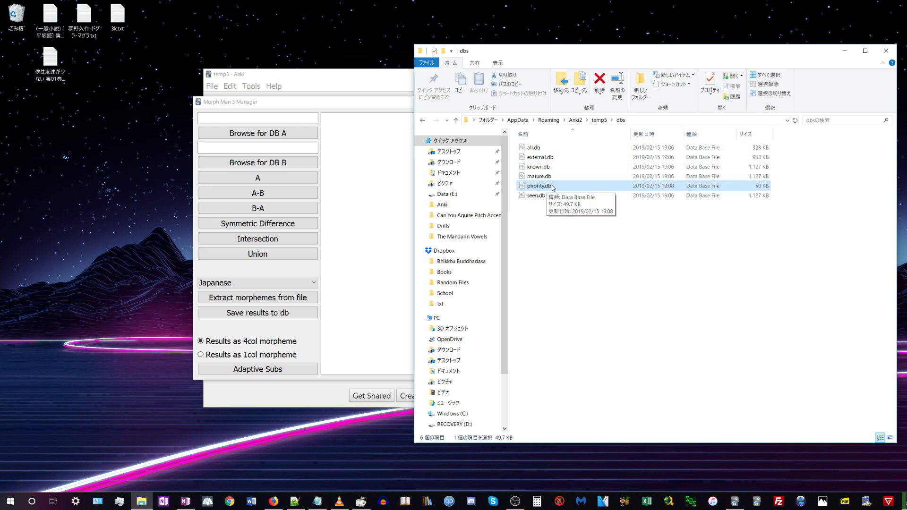
Close the Morph Man 3 Manager and run MorphMan Recalc with priority.db in the dbs folder.
left_click(355, 176)
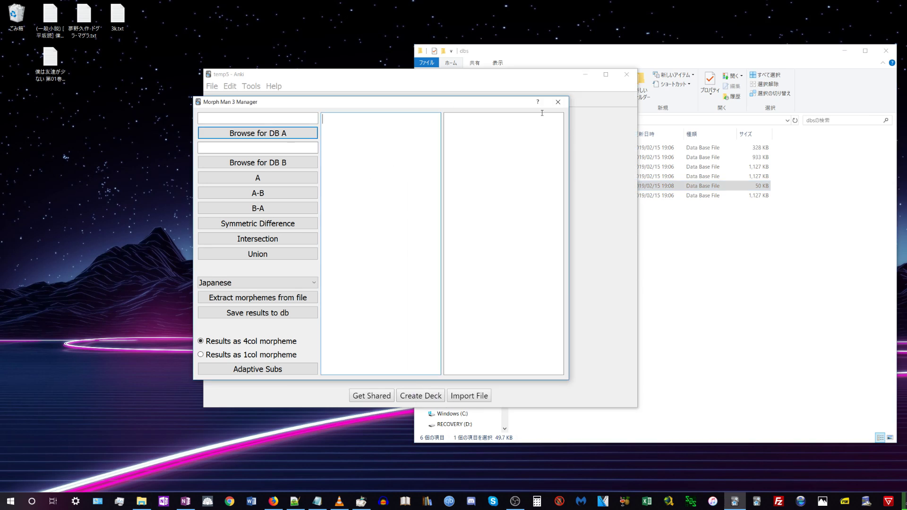
left_click(558, 102)
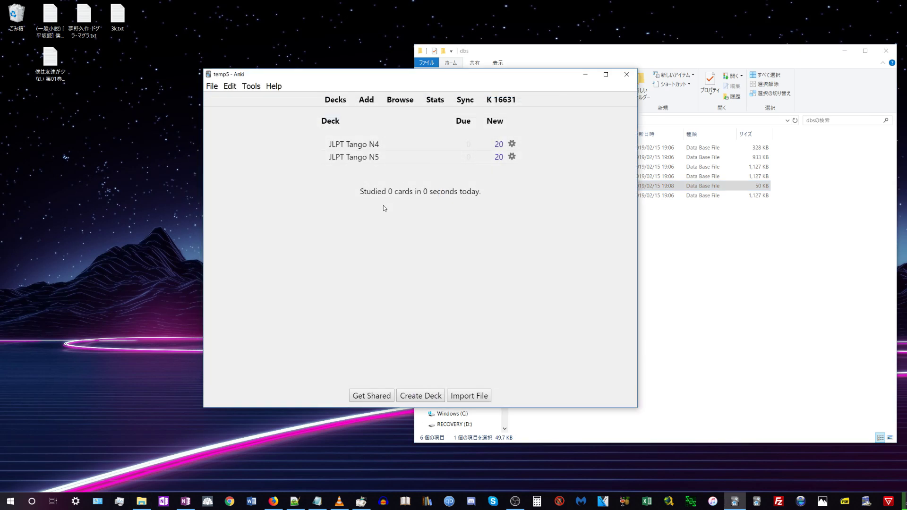
left_click_drag(430, 76, 373, 83)
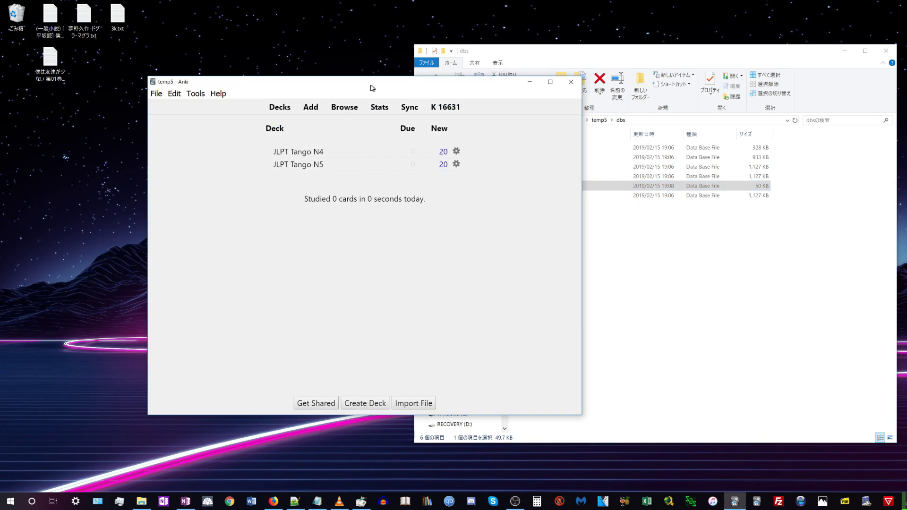
left_click(568, 187)
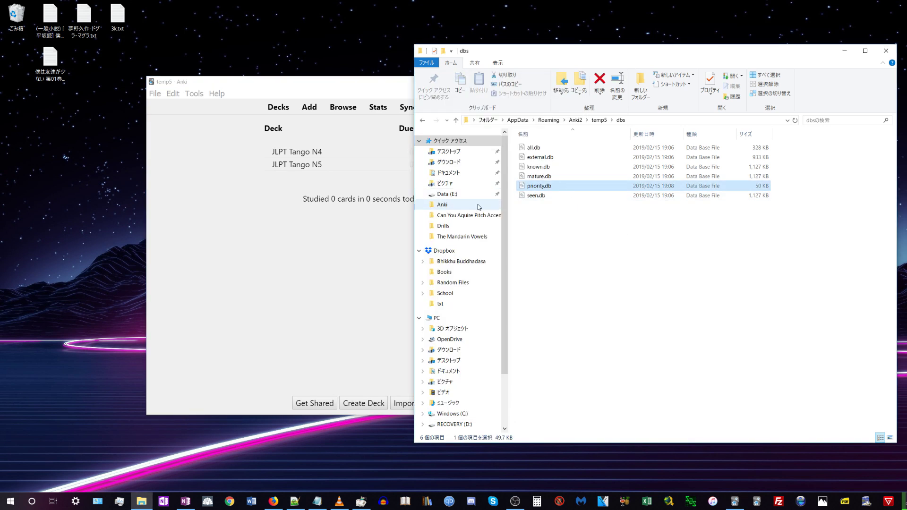
left_click(319, 229)
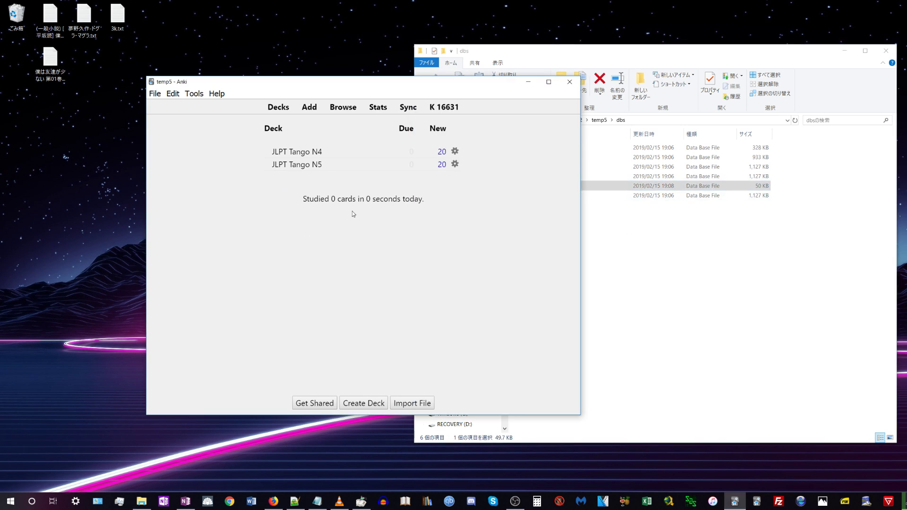
left_click(545, 187)
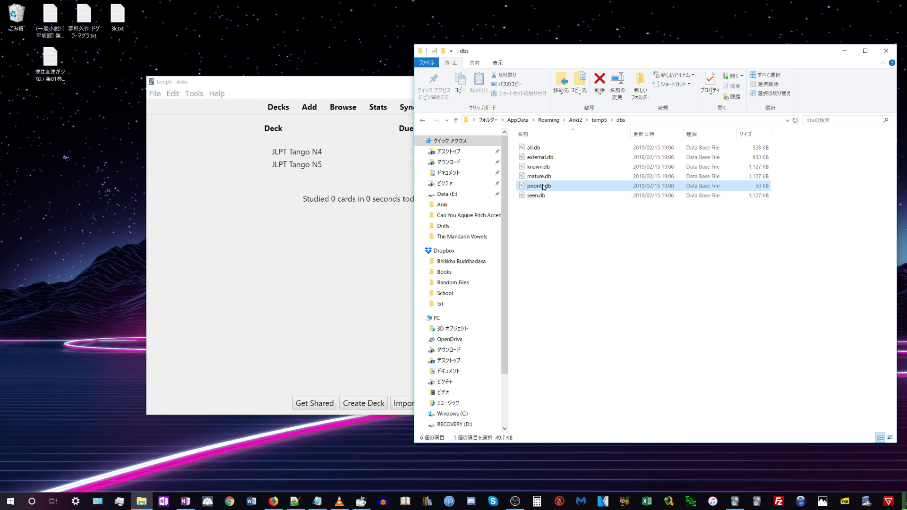
left_click(361, 215)
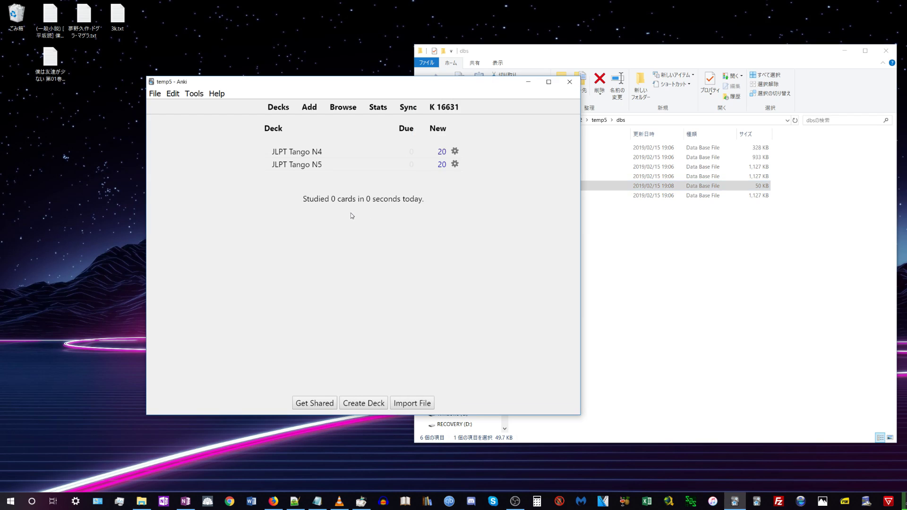
key("ctrl+m")
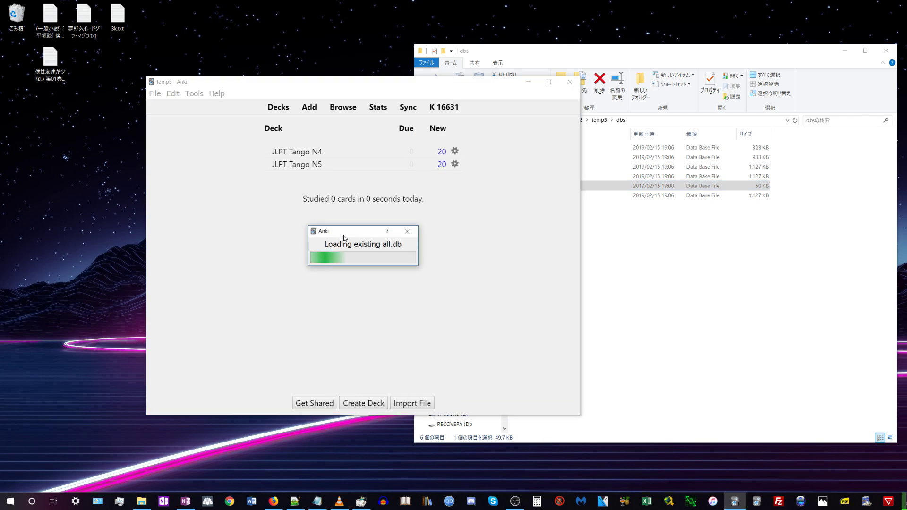
Examine priority.db alongside the all, external, known and mature databases in the dbs folder and check Anki's known-morpheme count.
left_click(666, 254)
left_click(536, 187)
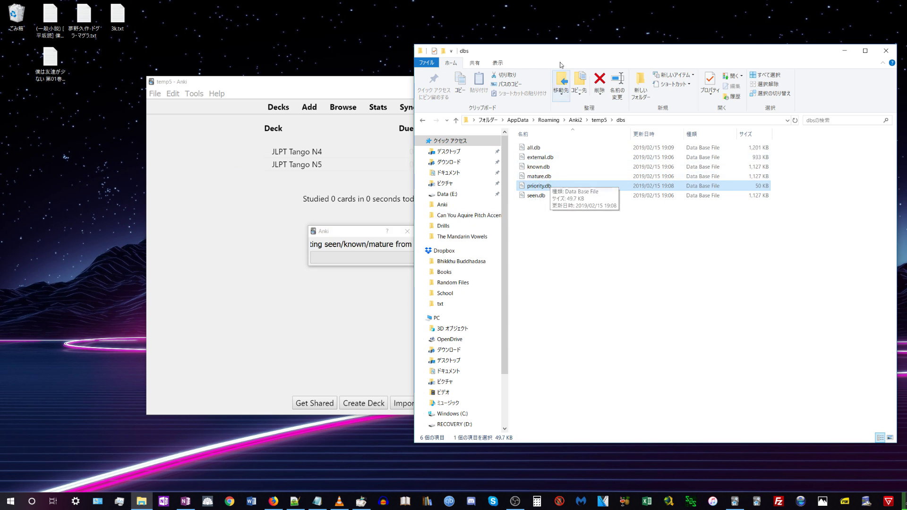
left_click_drag(561, 55, 547, 64)
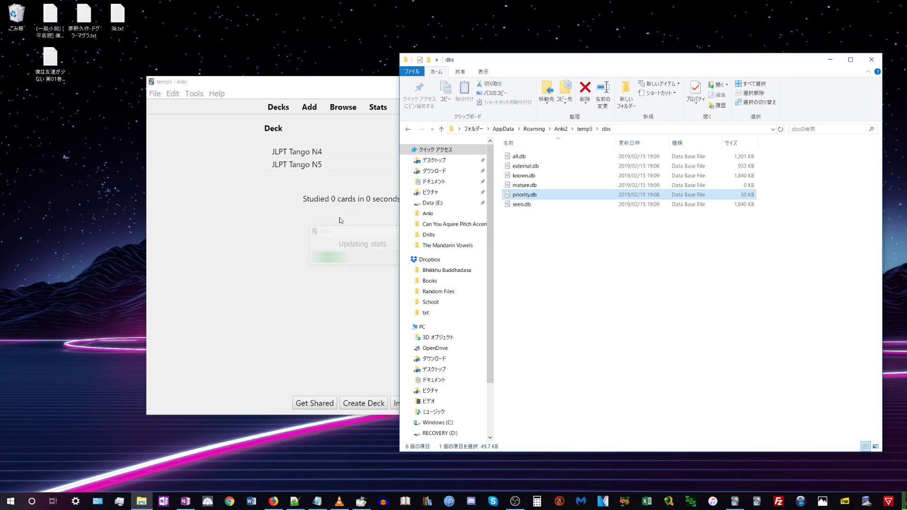
left_click(298, 226)
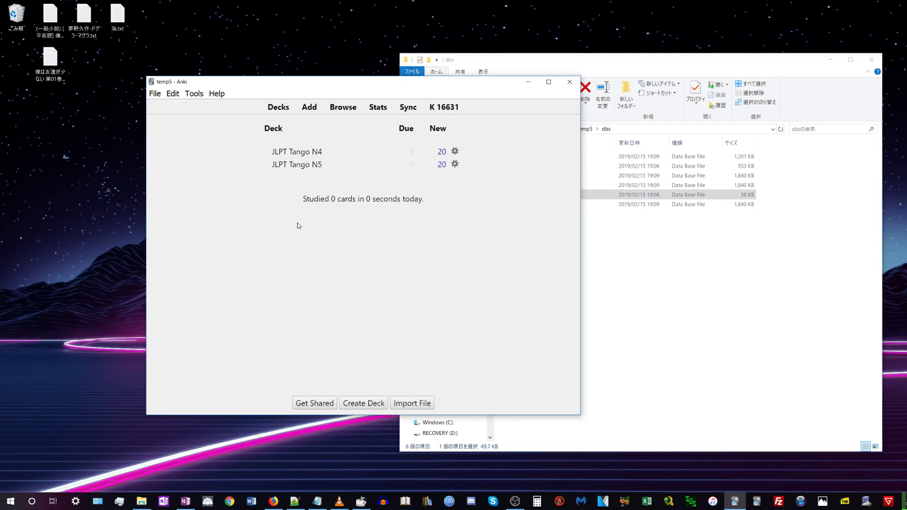
left_click(679, 249)
left_click(533, 195)
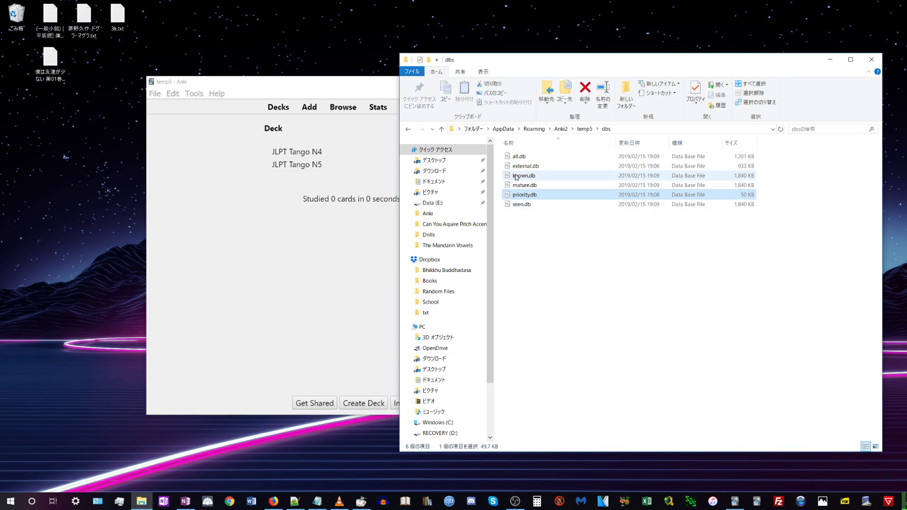
left_click(534, 166)
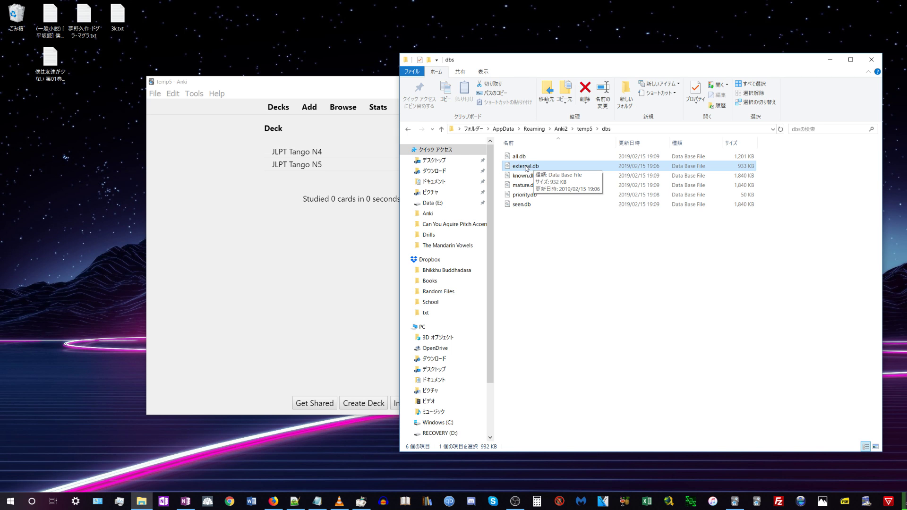
left_click(517, 158)
left_click(526, 184)
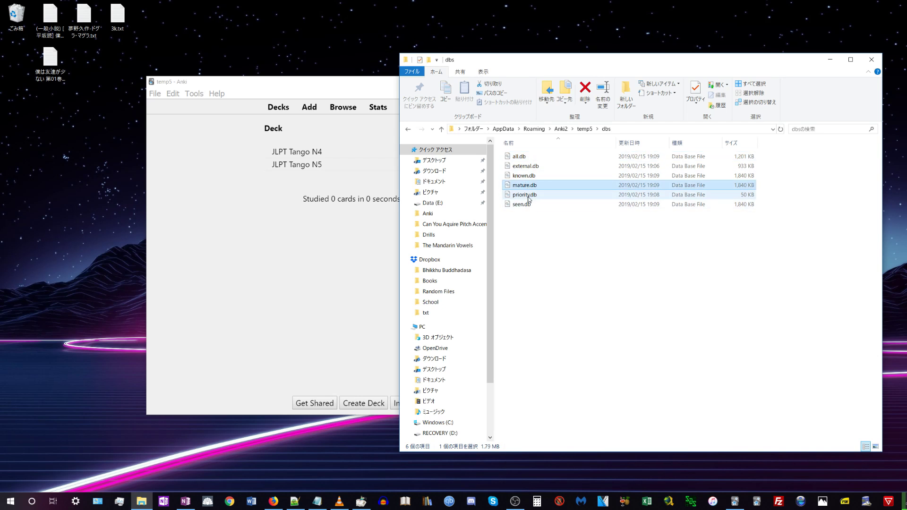
left_click(521, 196)
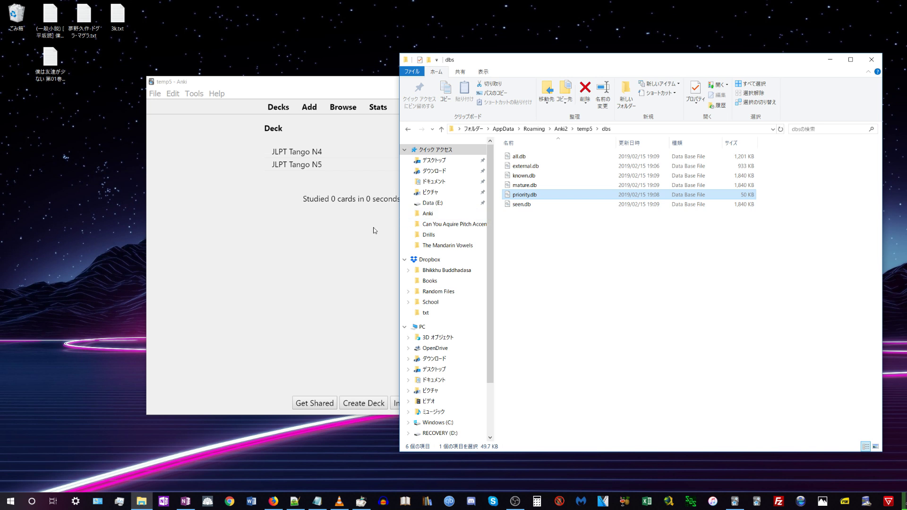
left_click(296, 274)
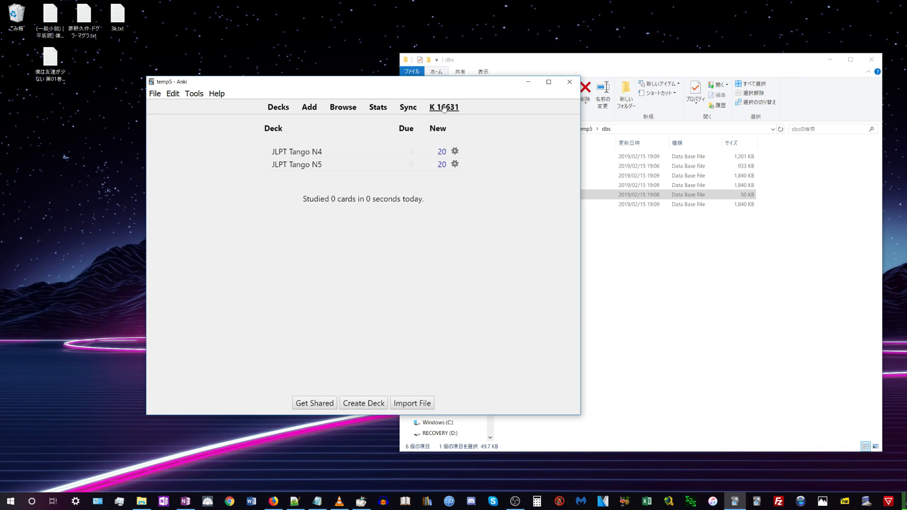
left_click(593, 221)
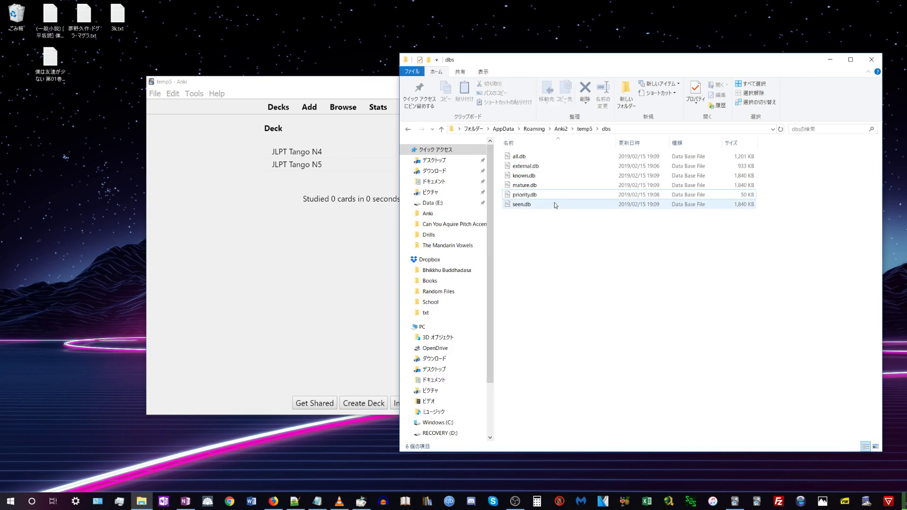
left_click(553, 195)
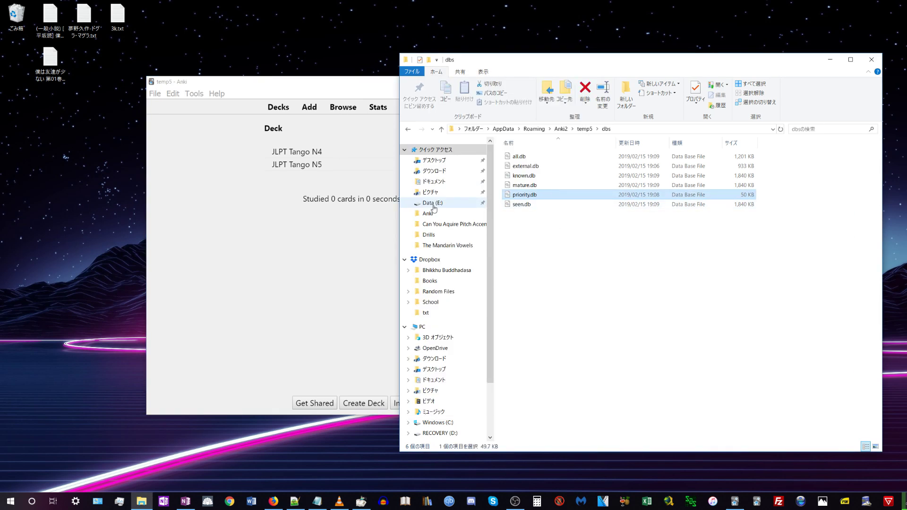
Browse the cards tagged Priority, enlarging the card browser and widening its Sort Field column to show full sentences.
left_click(344, 110)
left_click_drag(566, 155, 366, 171)
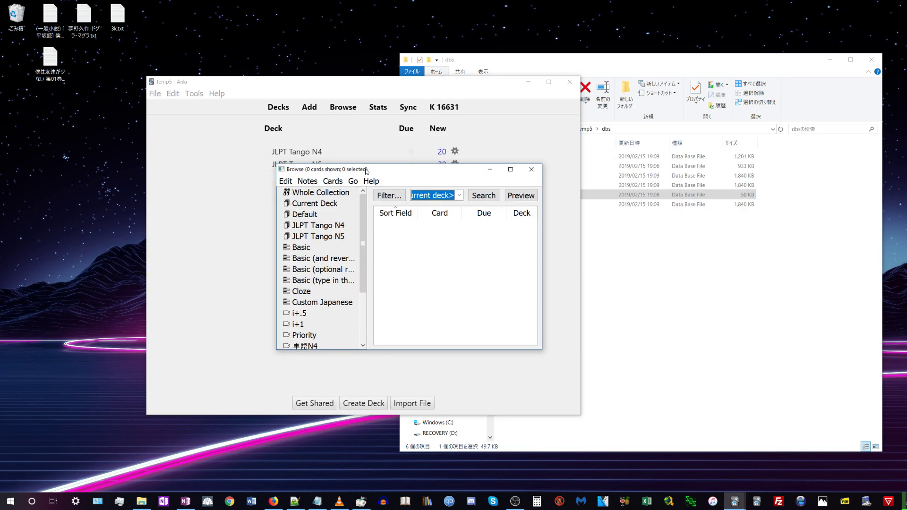
double_click(370, 164)
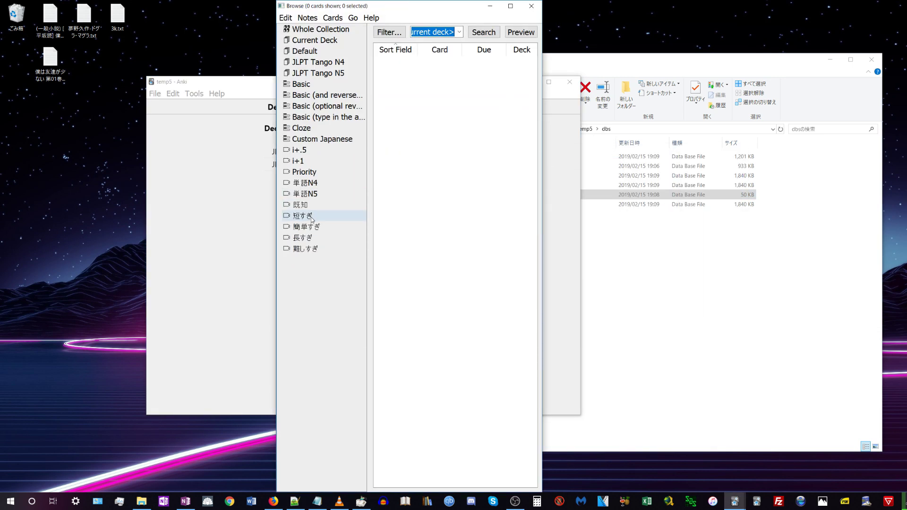
left_click(305, 172)
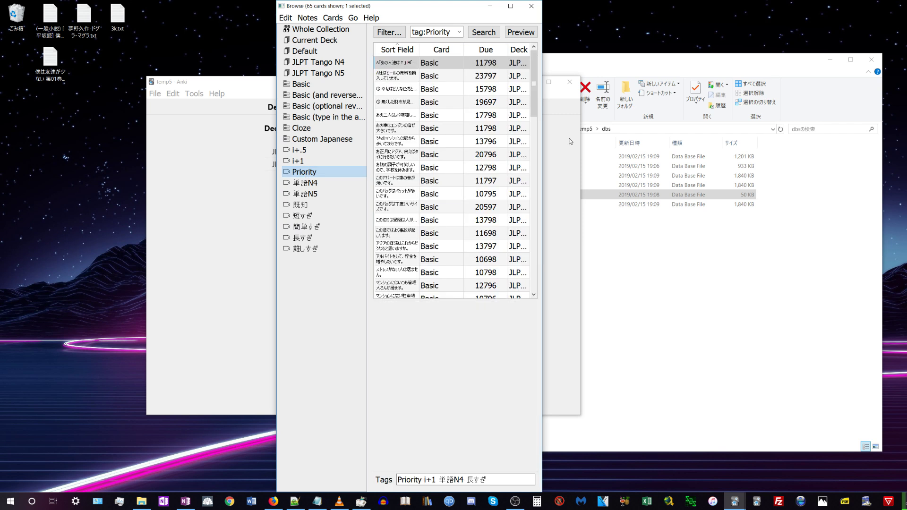
left_click_drag(544, 140, 725, 140)
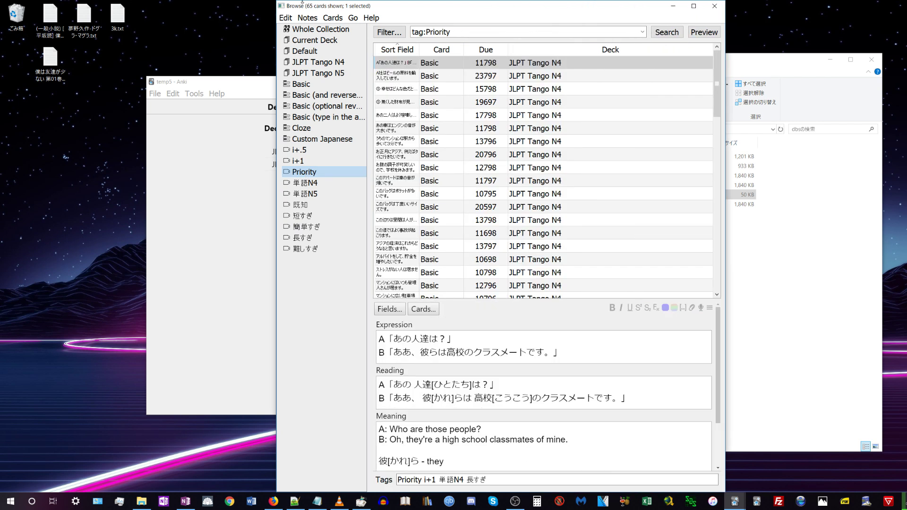
scroll(452, 136, "down", 6)
scroll(454, 142, "down", 10)
scroll(434, 161, "up", 15)
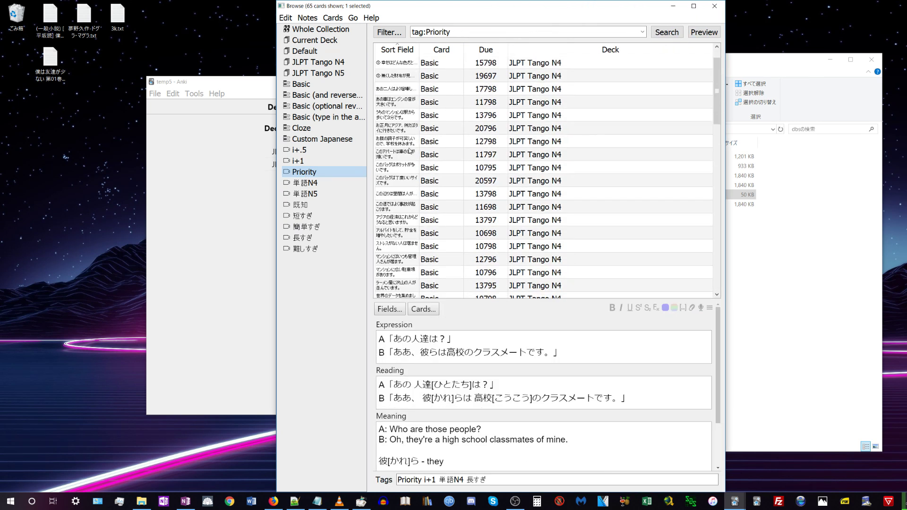
left_click_drag(419, 49, 525, 66)
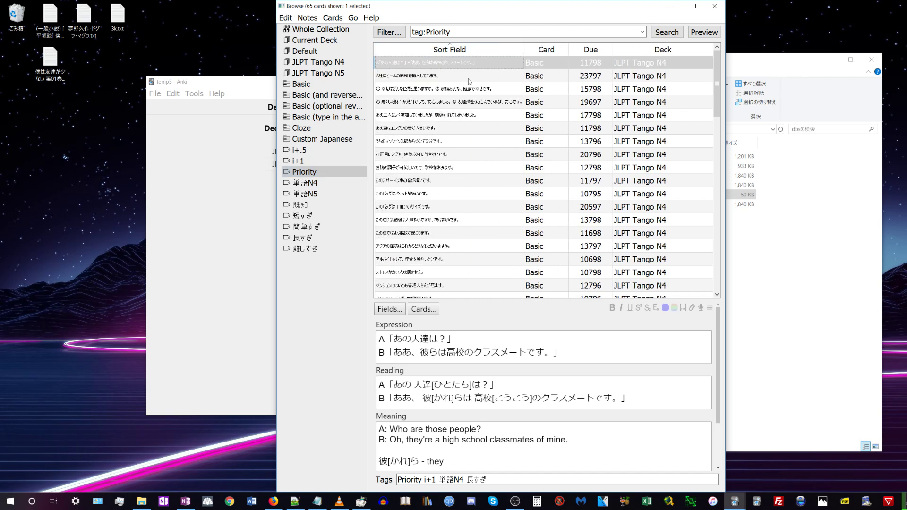
Look through several Priority-tagged JLPT Tango N4 cards, reading their expression, meaning and tags, and close the card browser.
left_click(441, 89)
scroll(439, 92, "down", 3)
left_click(435, 102)
scroll(435, 103, "down", 3)
scroll(435, 103, "up", 2)
left_click(435, 103)
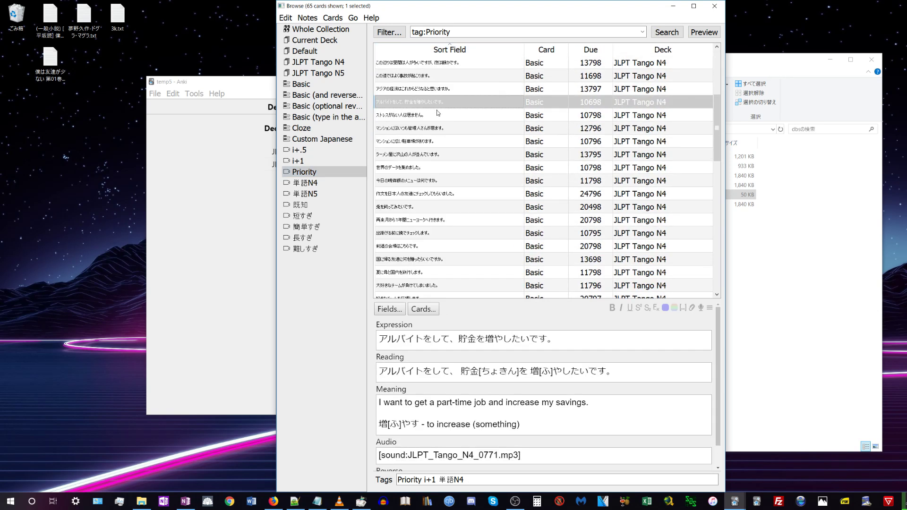
left_click(434, 138)
scroll(434, 139, "down", 3)
left_click(430, 141)
scroll(429, 140, "up", 2)
scroll(429, 143, "up", 3)
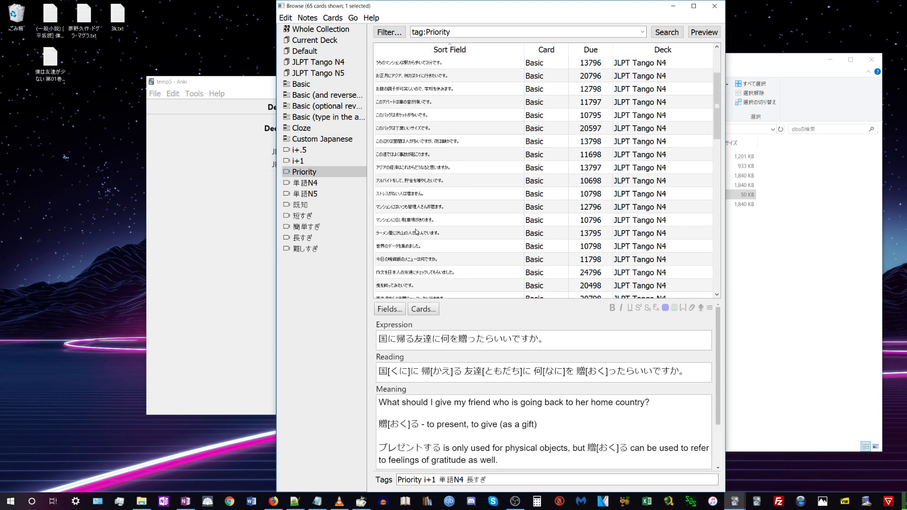
scroll(437, 176, "up", 2)
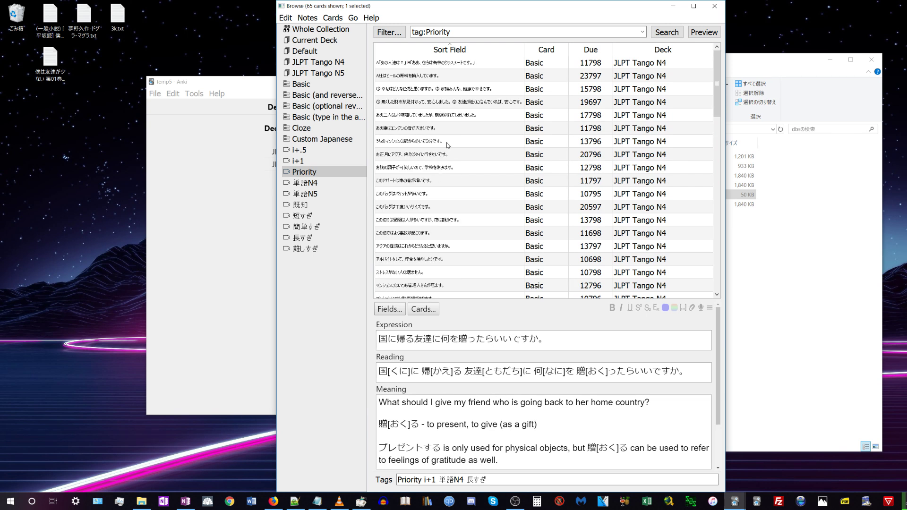
left_click(715, 6)
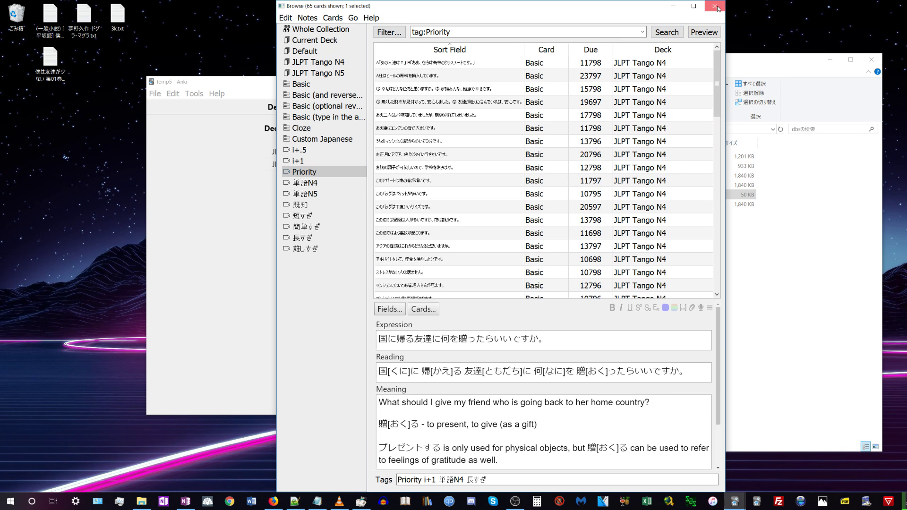